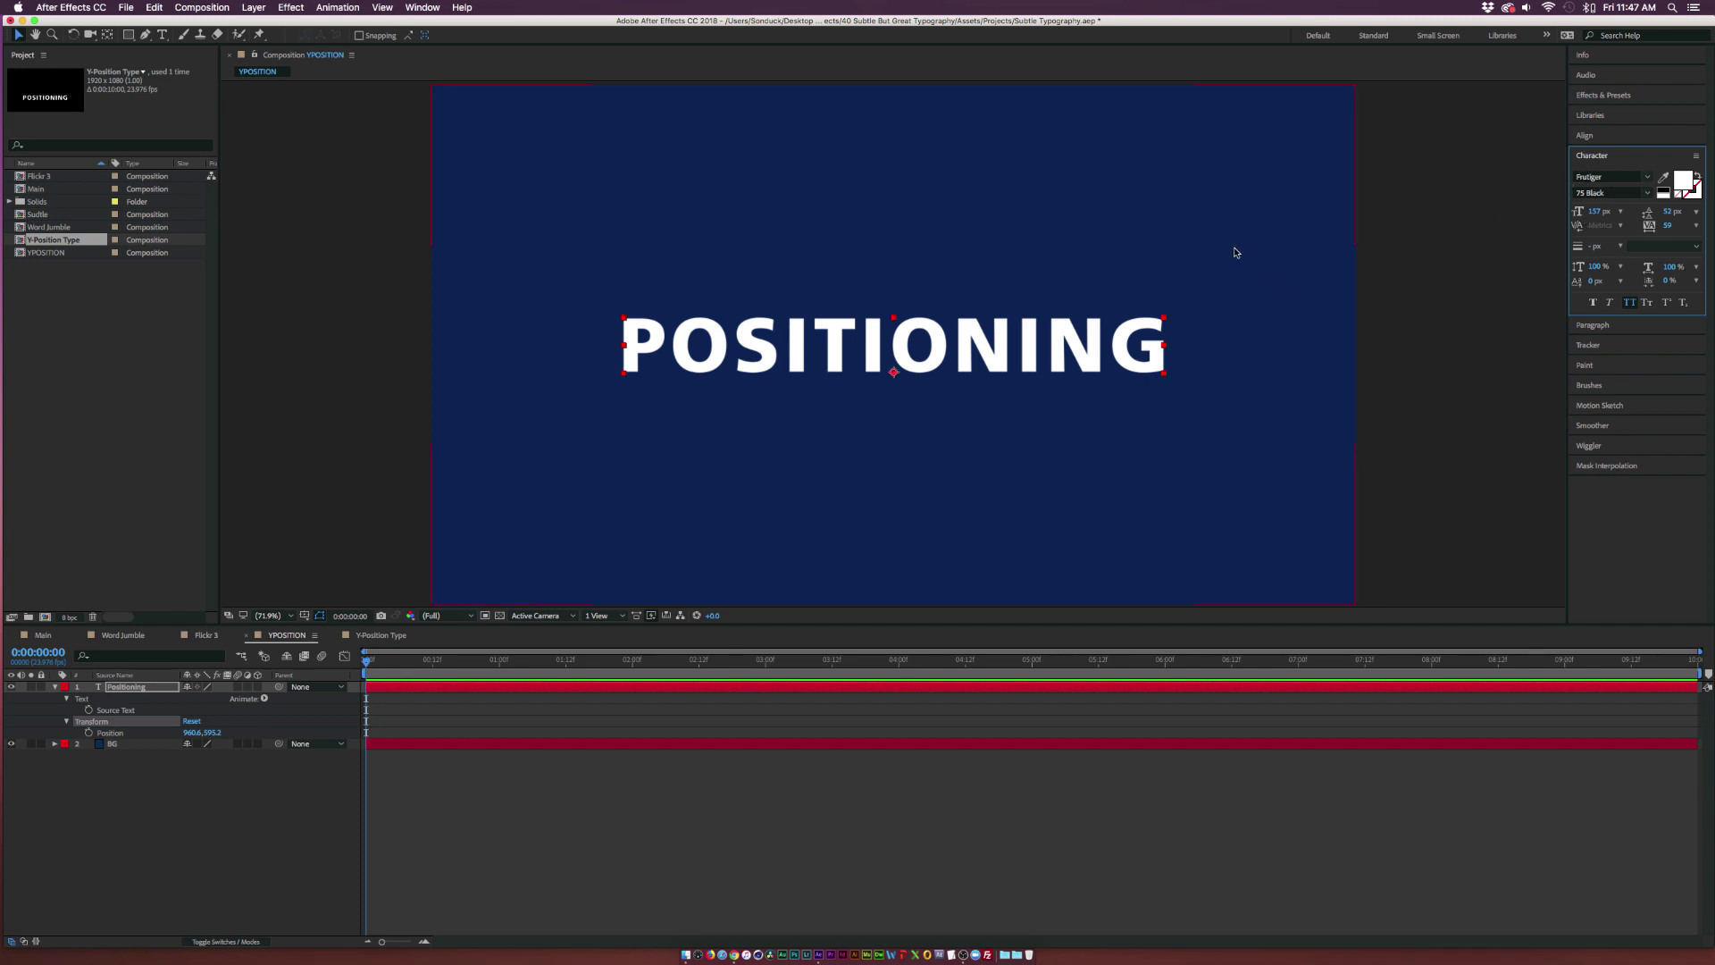
Test moving the POSITIONING title lower, then undo to keep Position 960, 595.2.
click(133, 810)
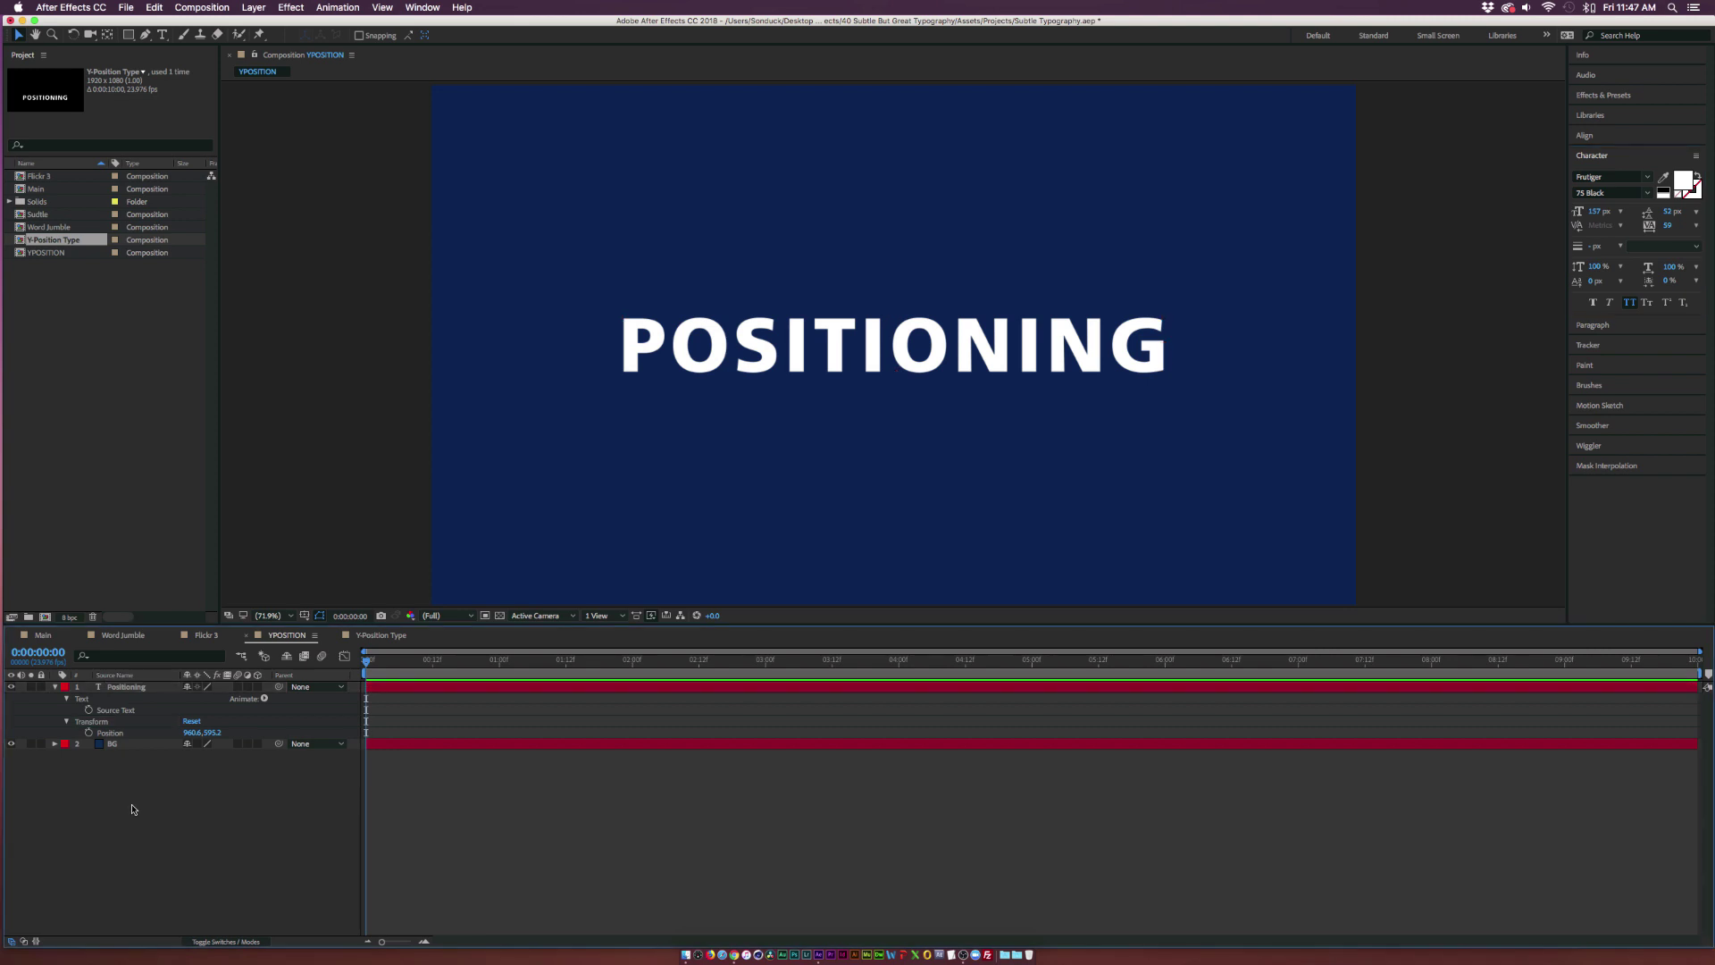
click(137, 686)
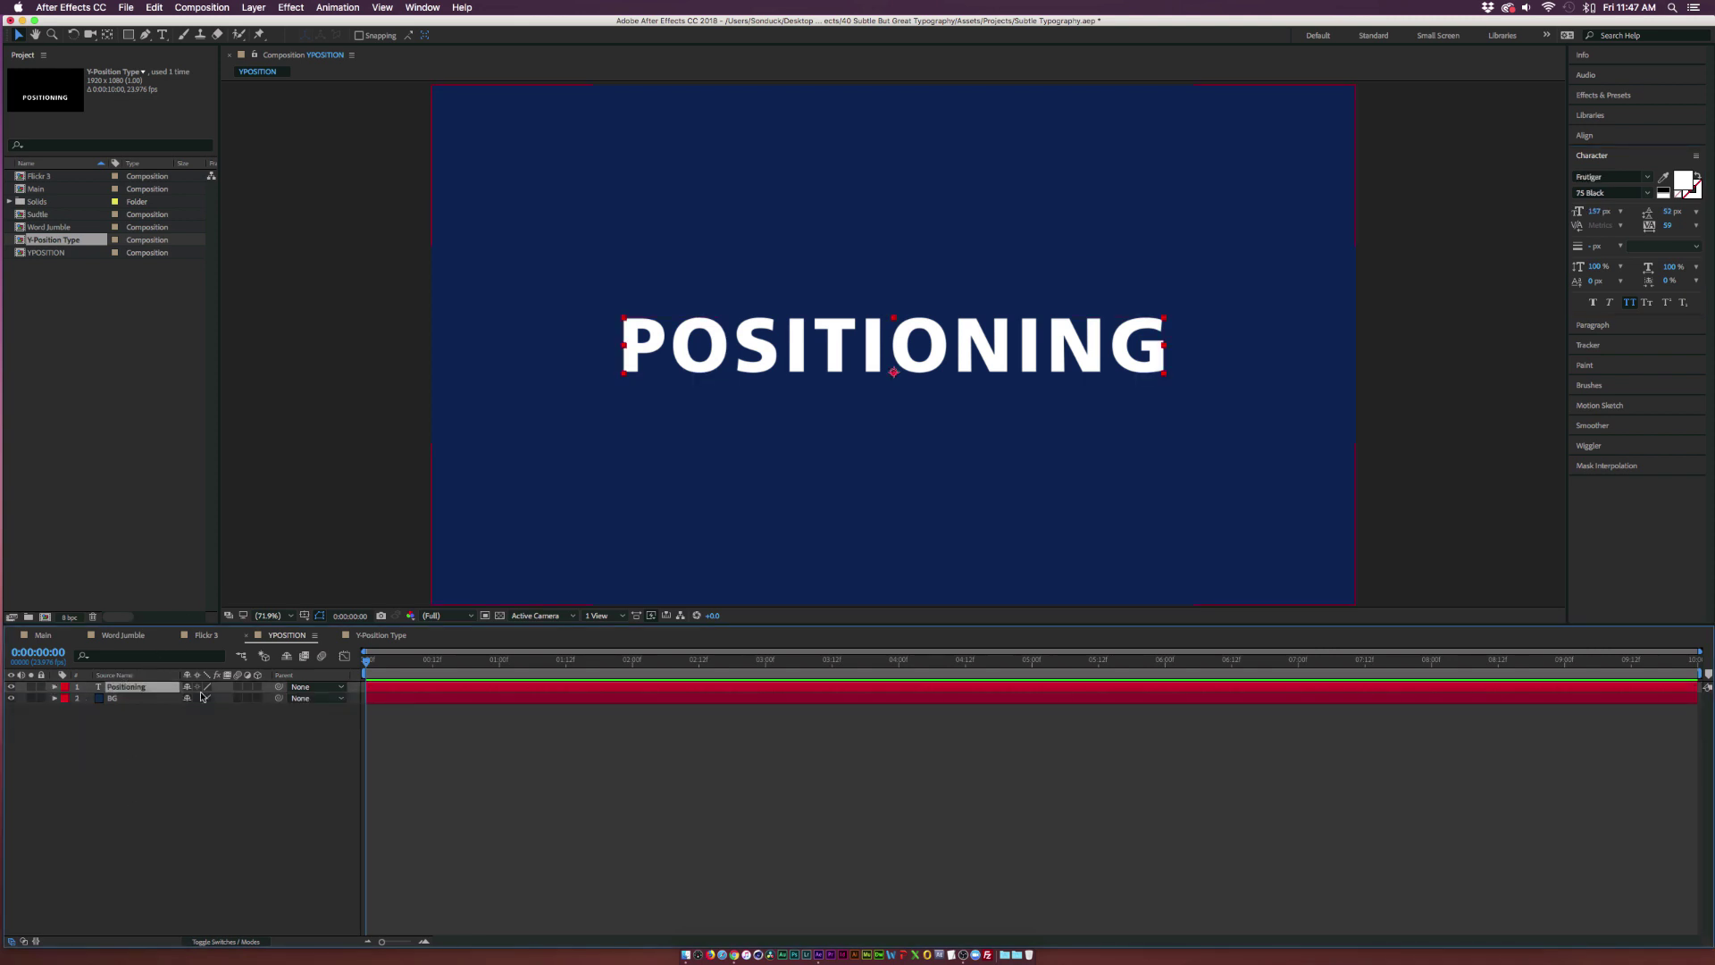
key(p)
drag(205, 697, 293, 715)
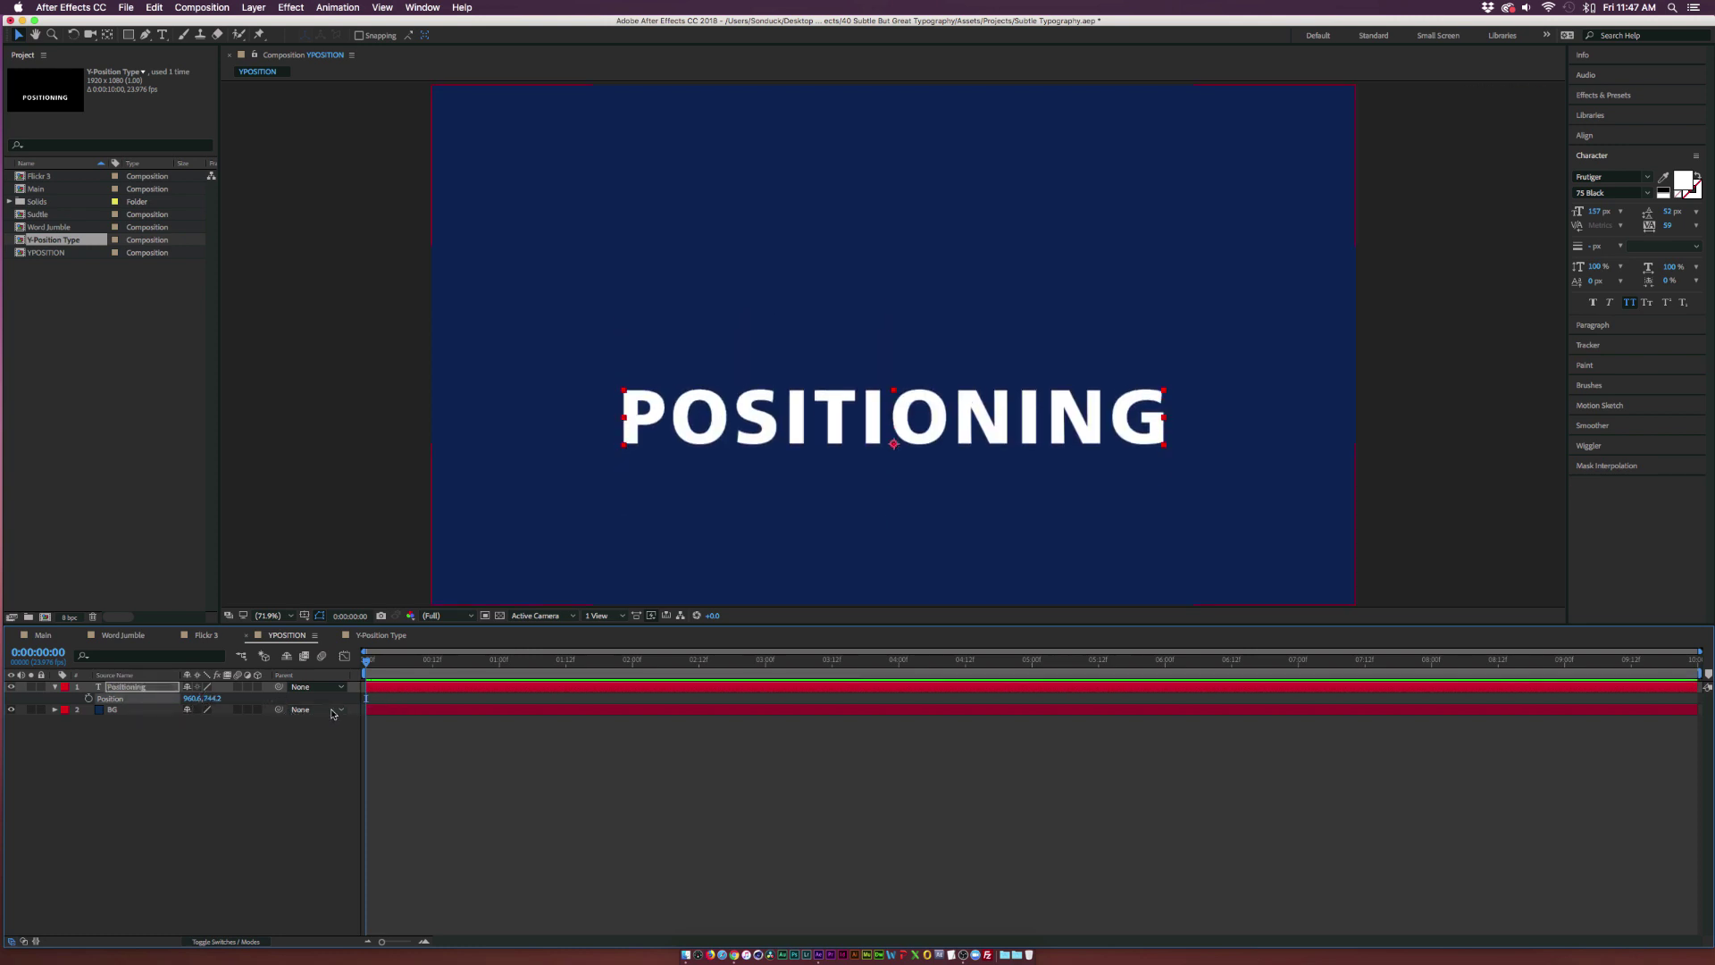
key(super+z)
Collapse the POSITIONING layer's Transform properties.
click(56, 687)
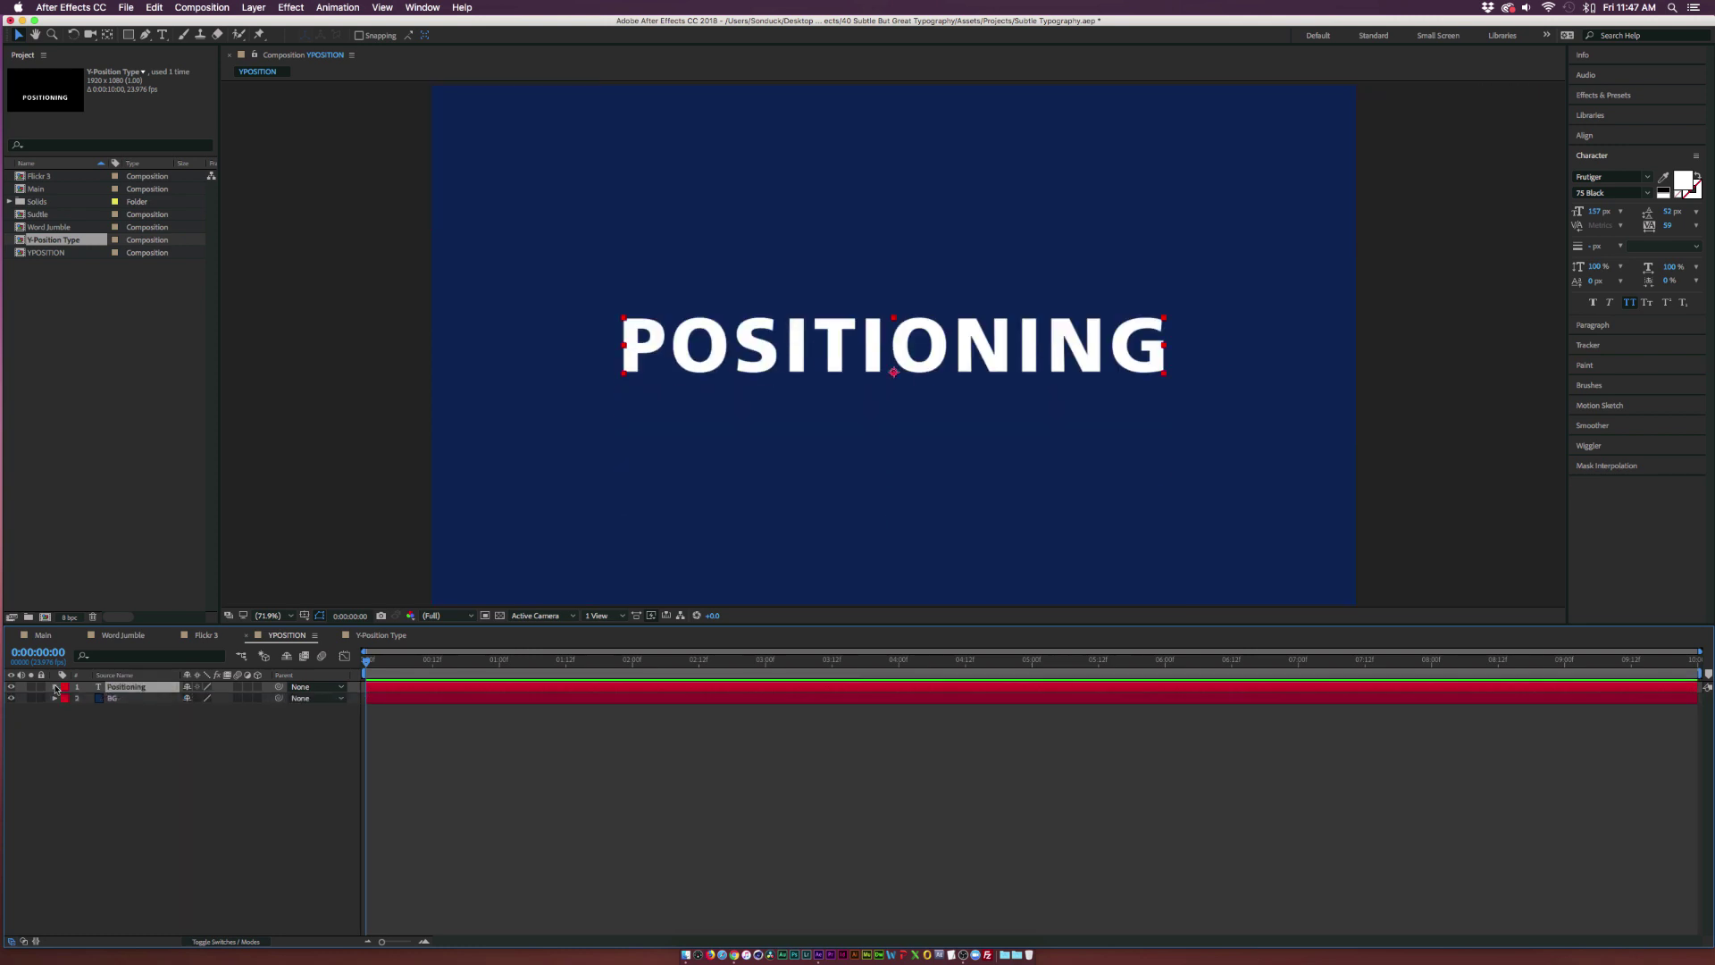
click(55, 687)
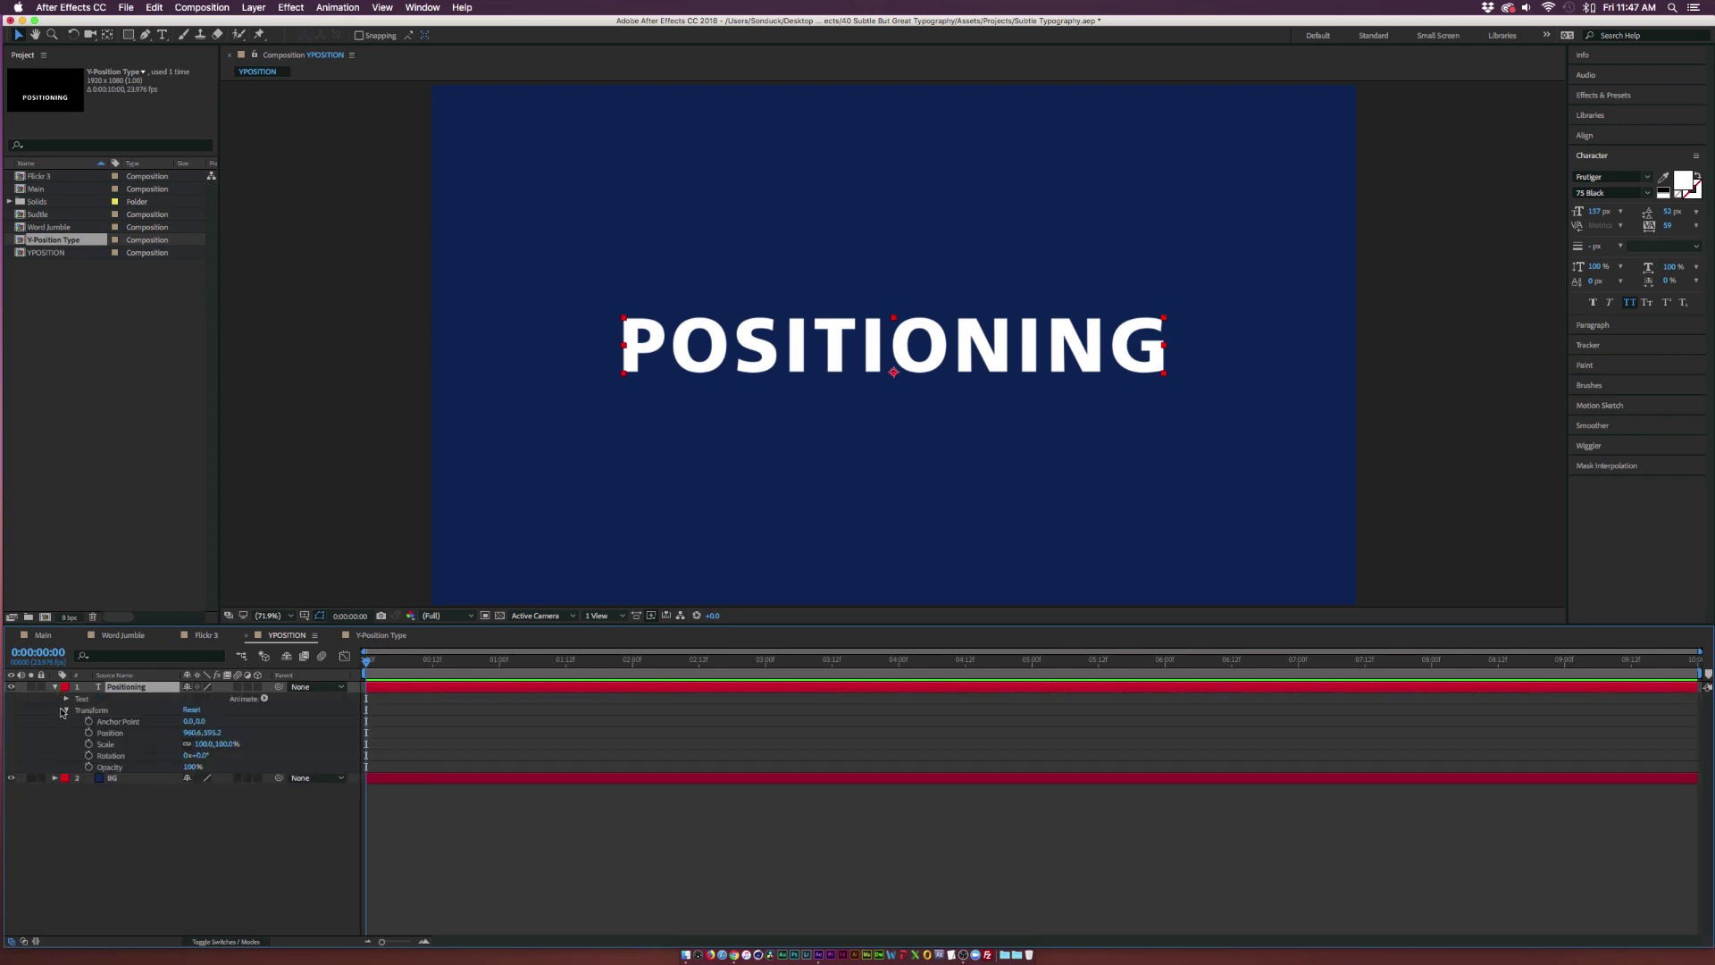
click(64, 711)
Add a Position text animator that offsets the POSITIONING letters by 0, 233.
click(266, 699)
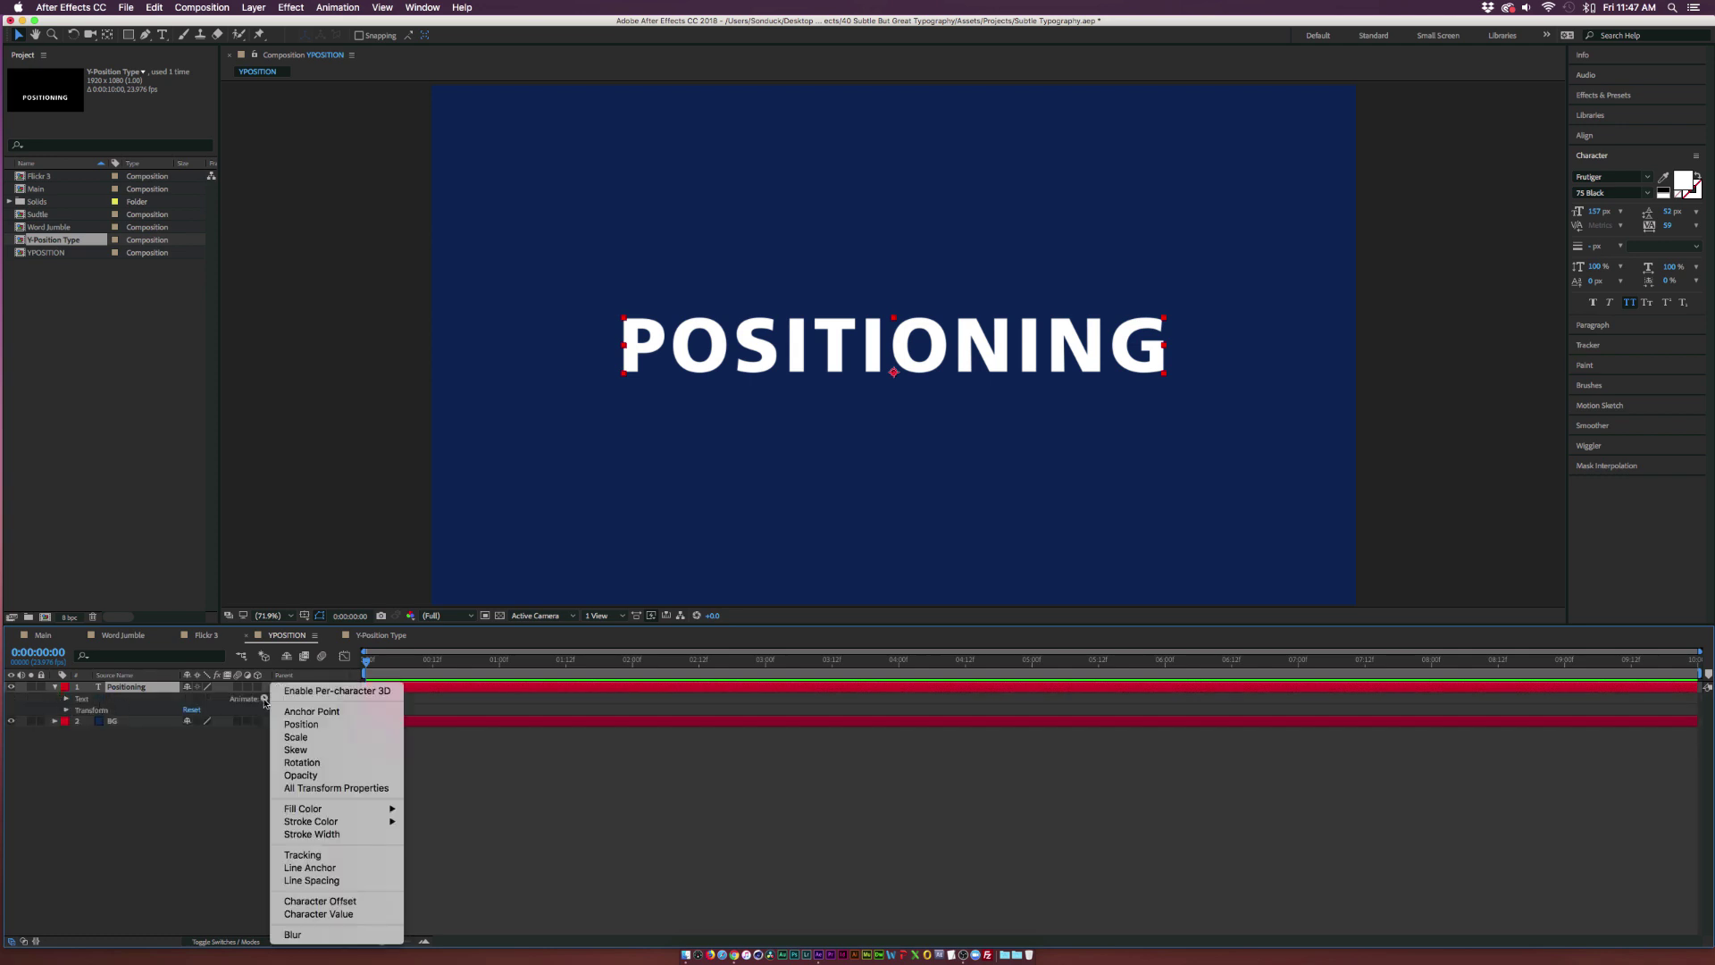
click(301, 724)
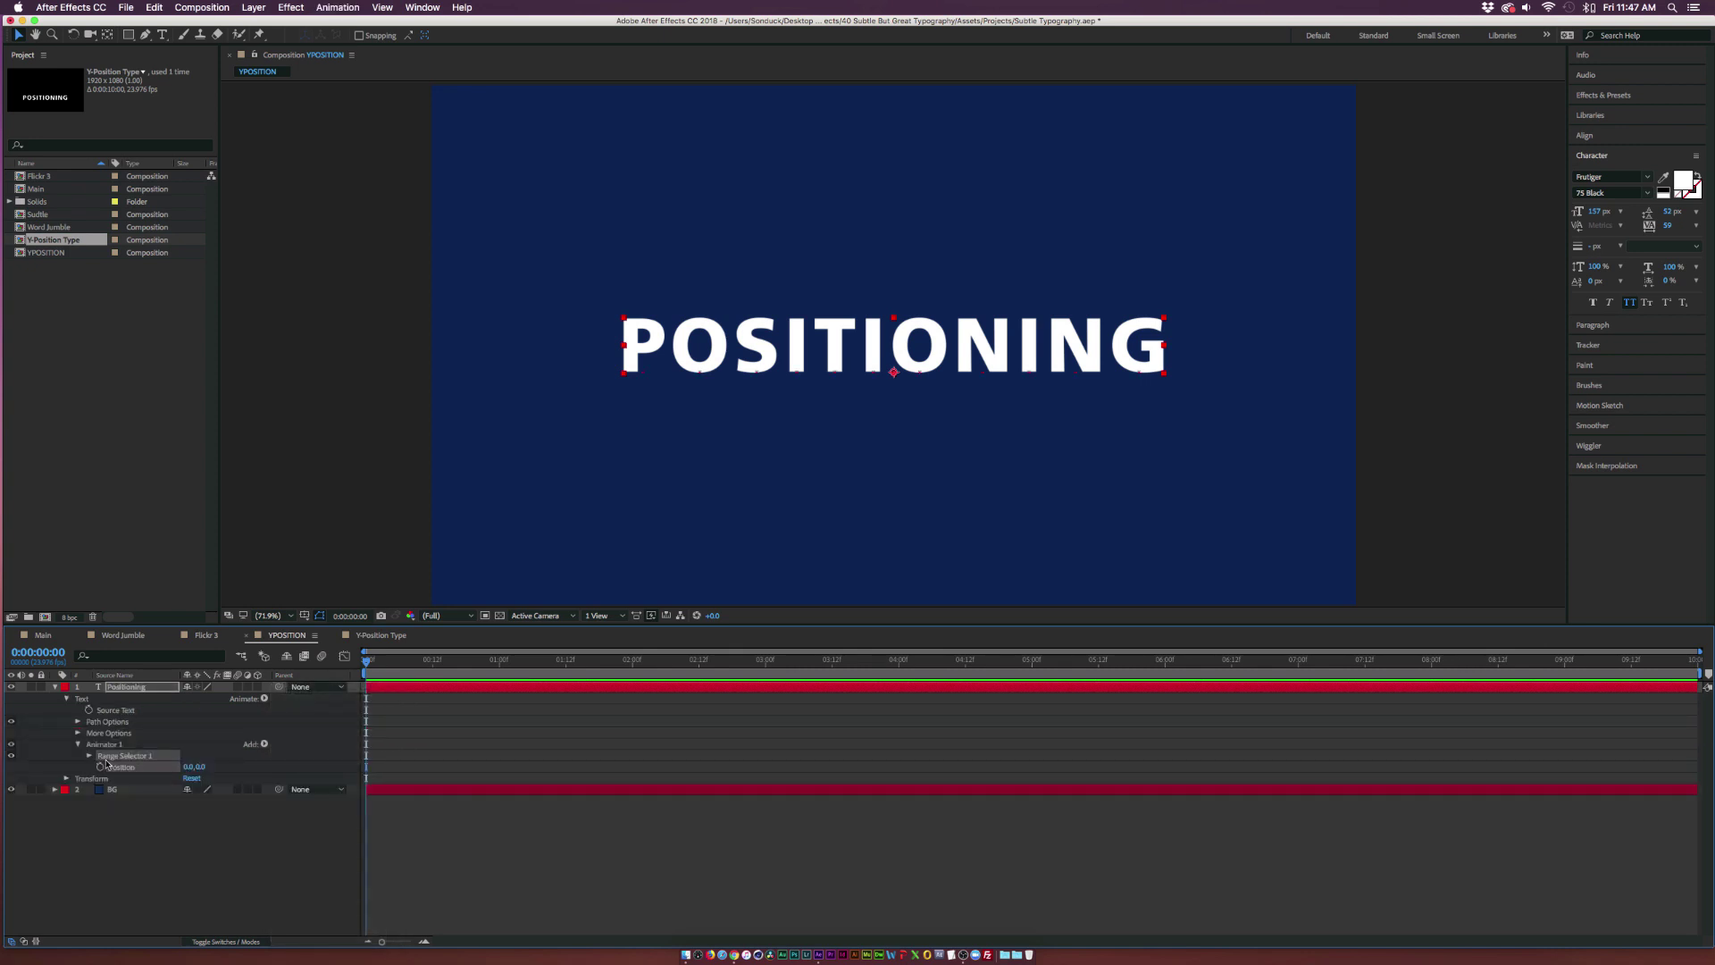
drag(195, 766, 339, 780)
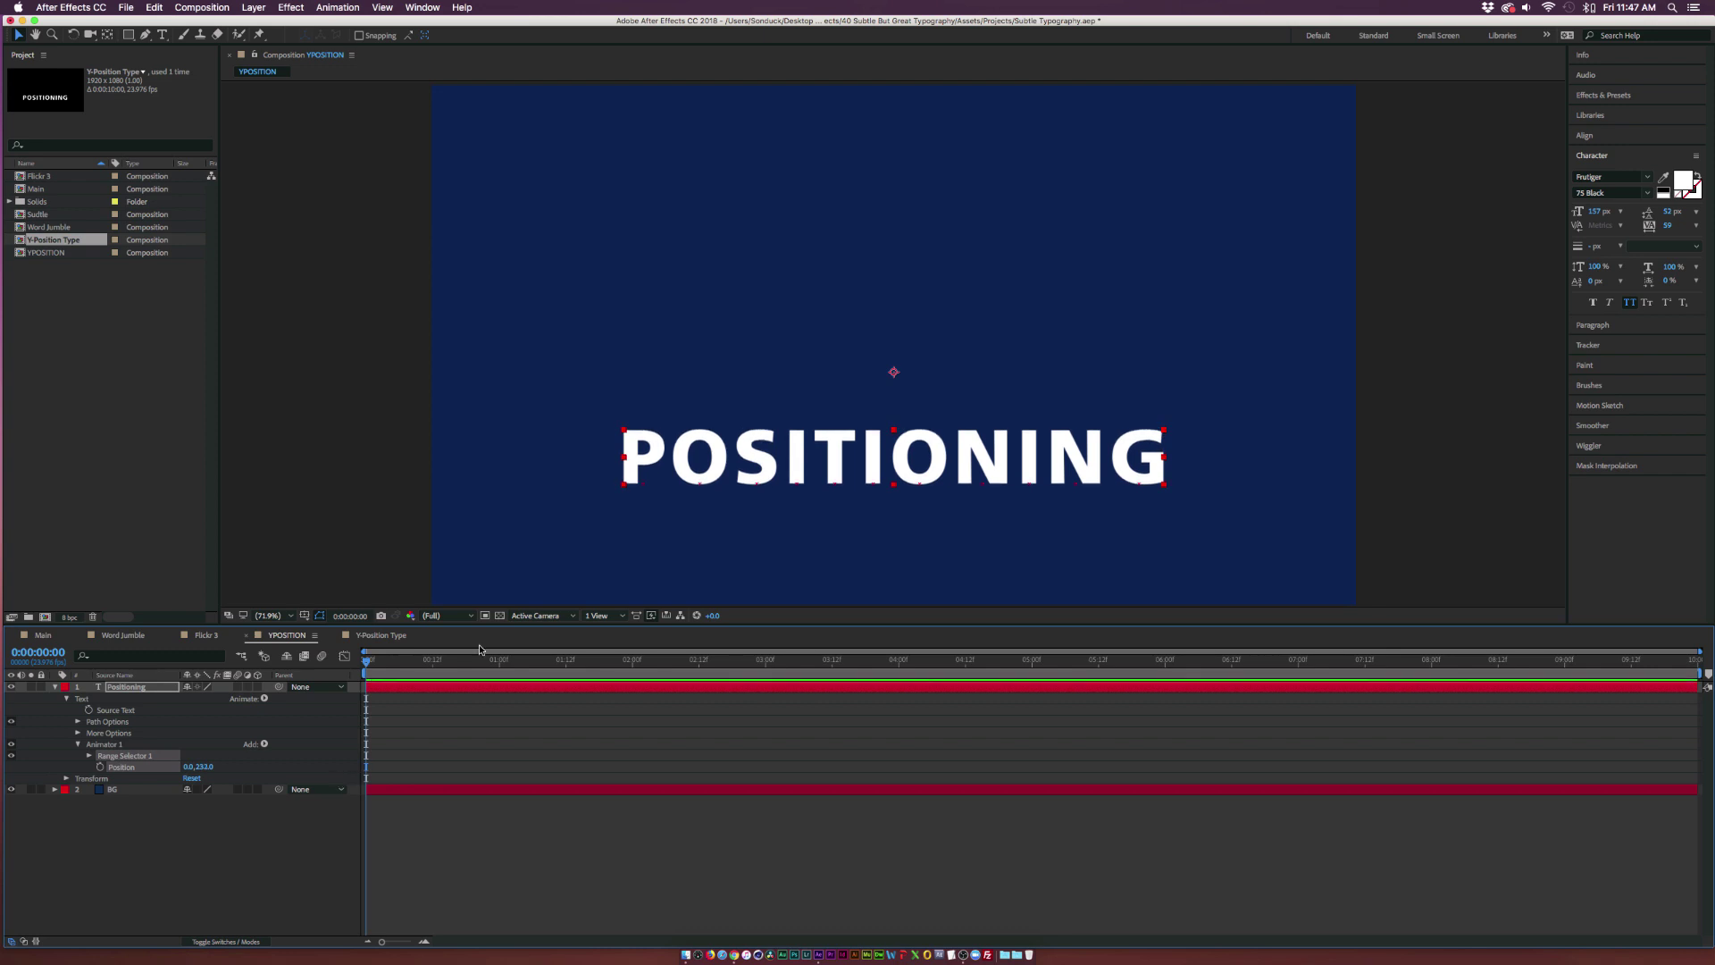
Keyframe Range Selector Start from 0% at 0:00 to 100% at 1:08 and preview.
click(90, 756)
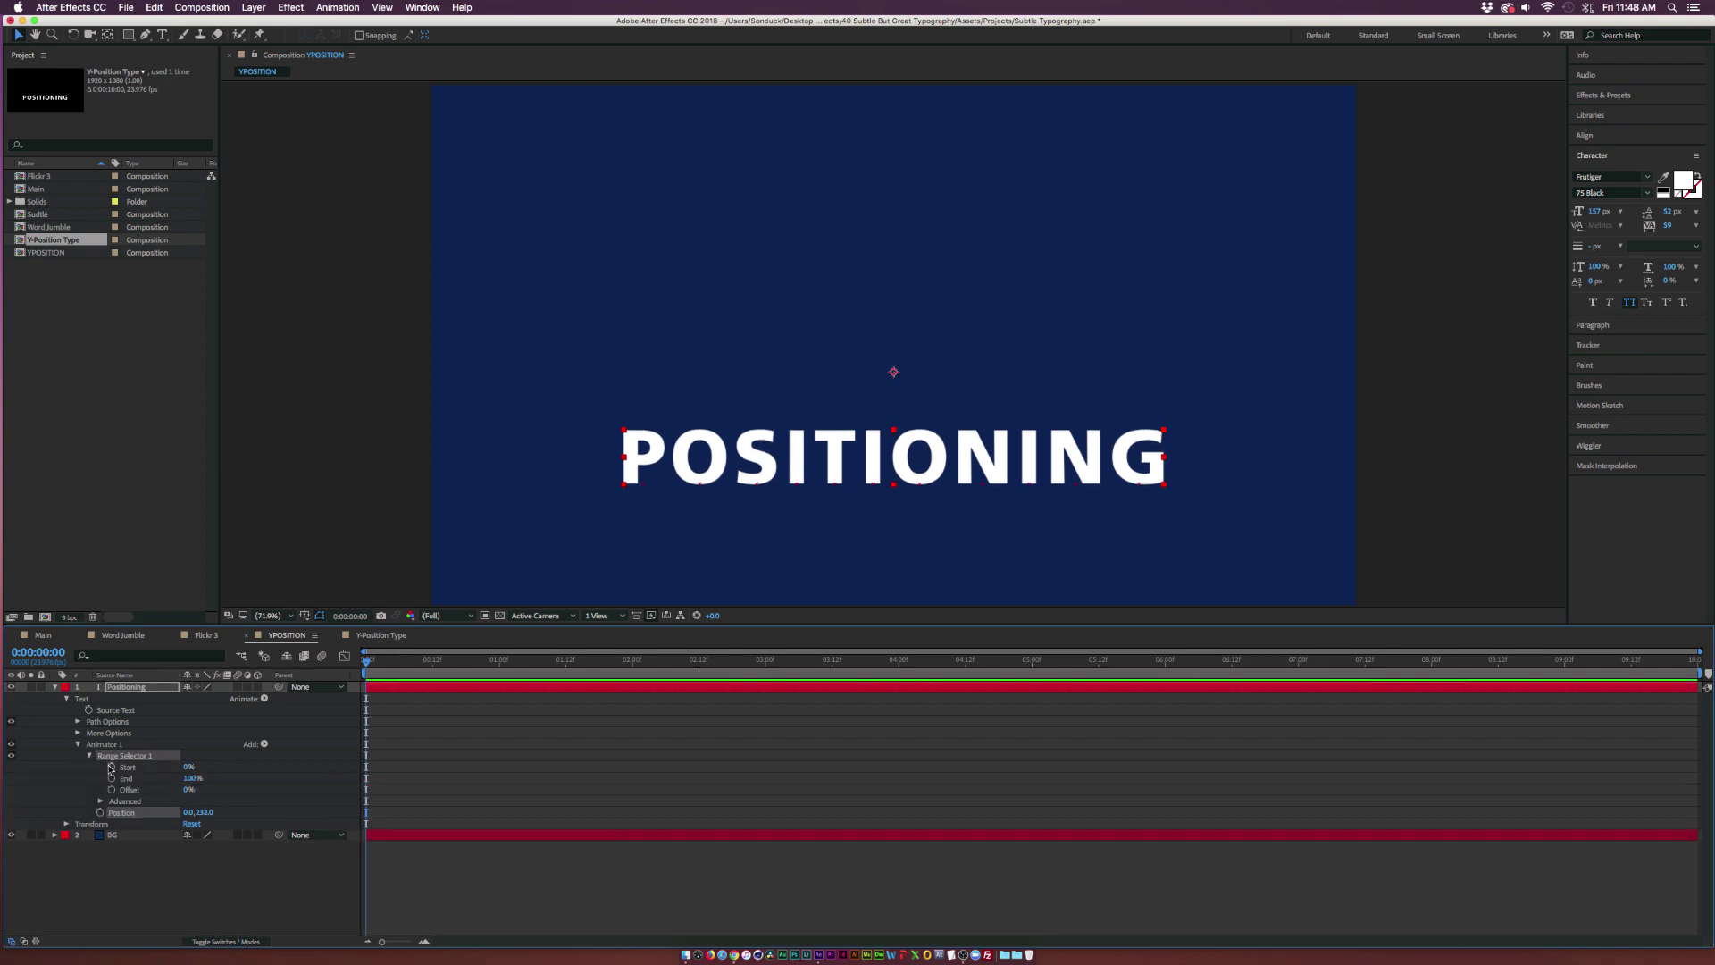
click(112, 767)
drag(377, 672, 543, 685)
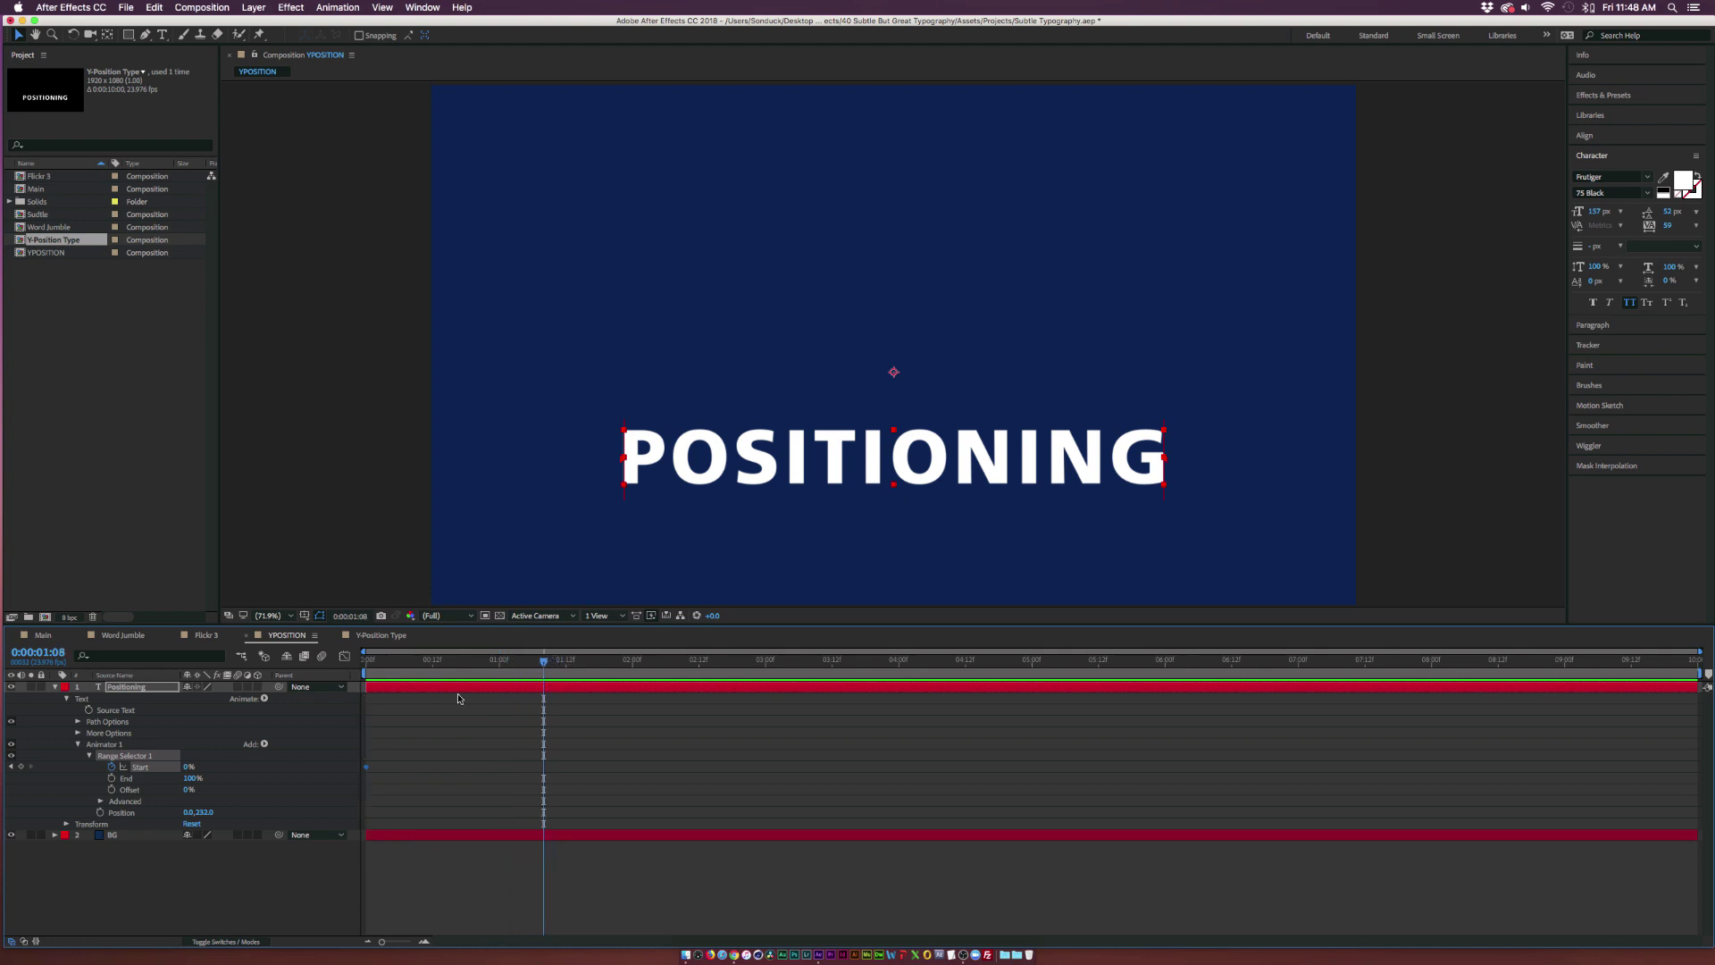
drag(188, 767, 277, 767)
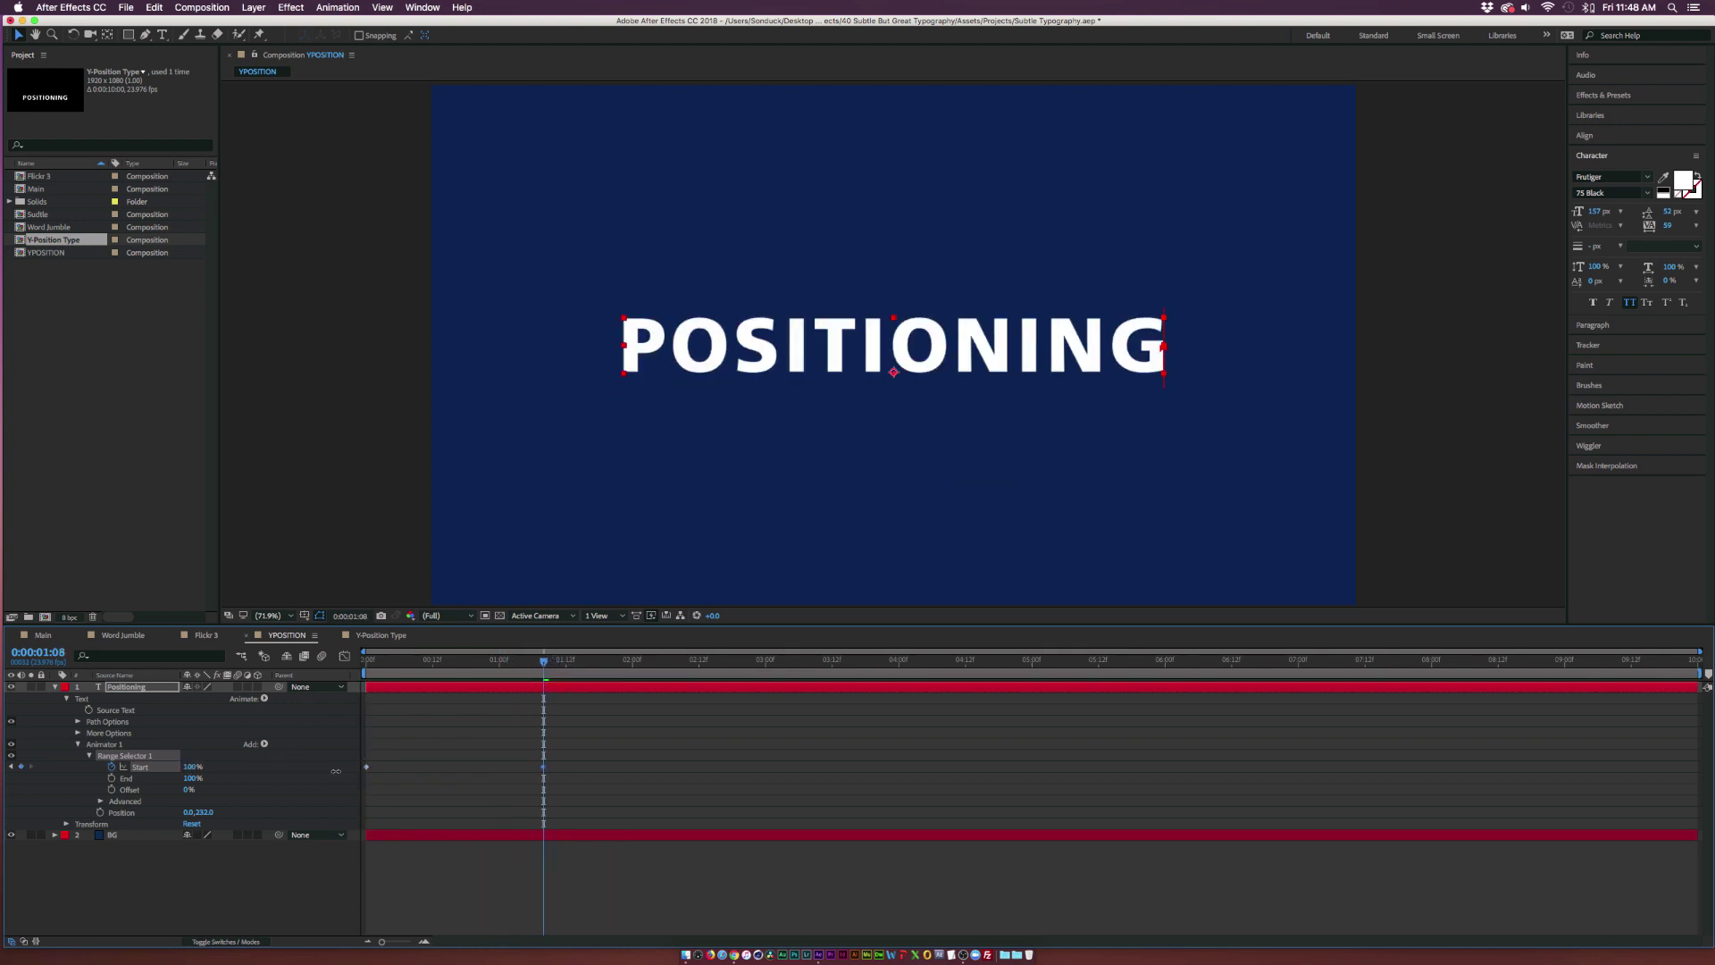
drag(416, 661, 347, 666)
key(space)
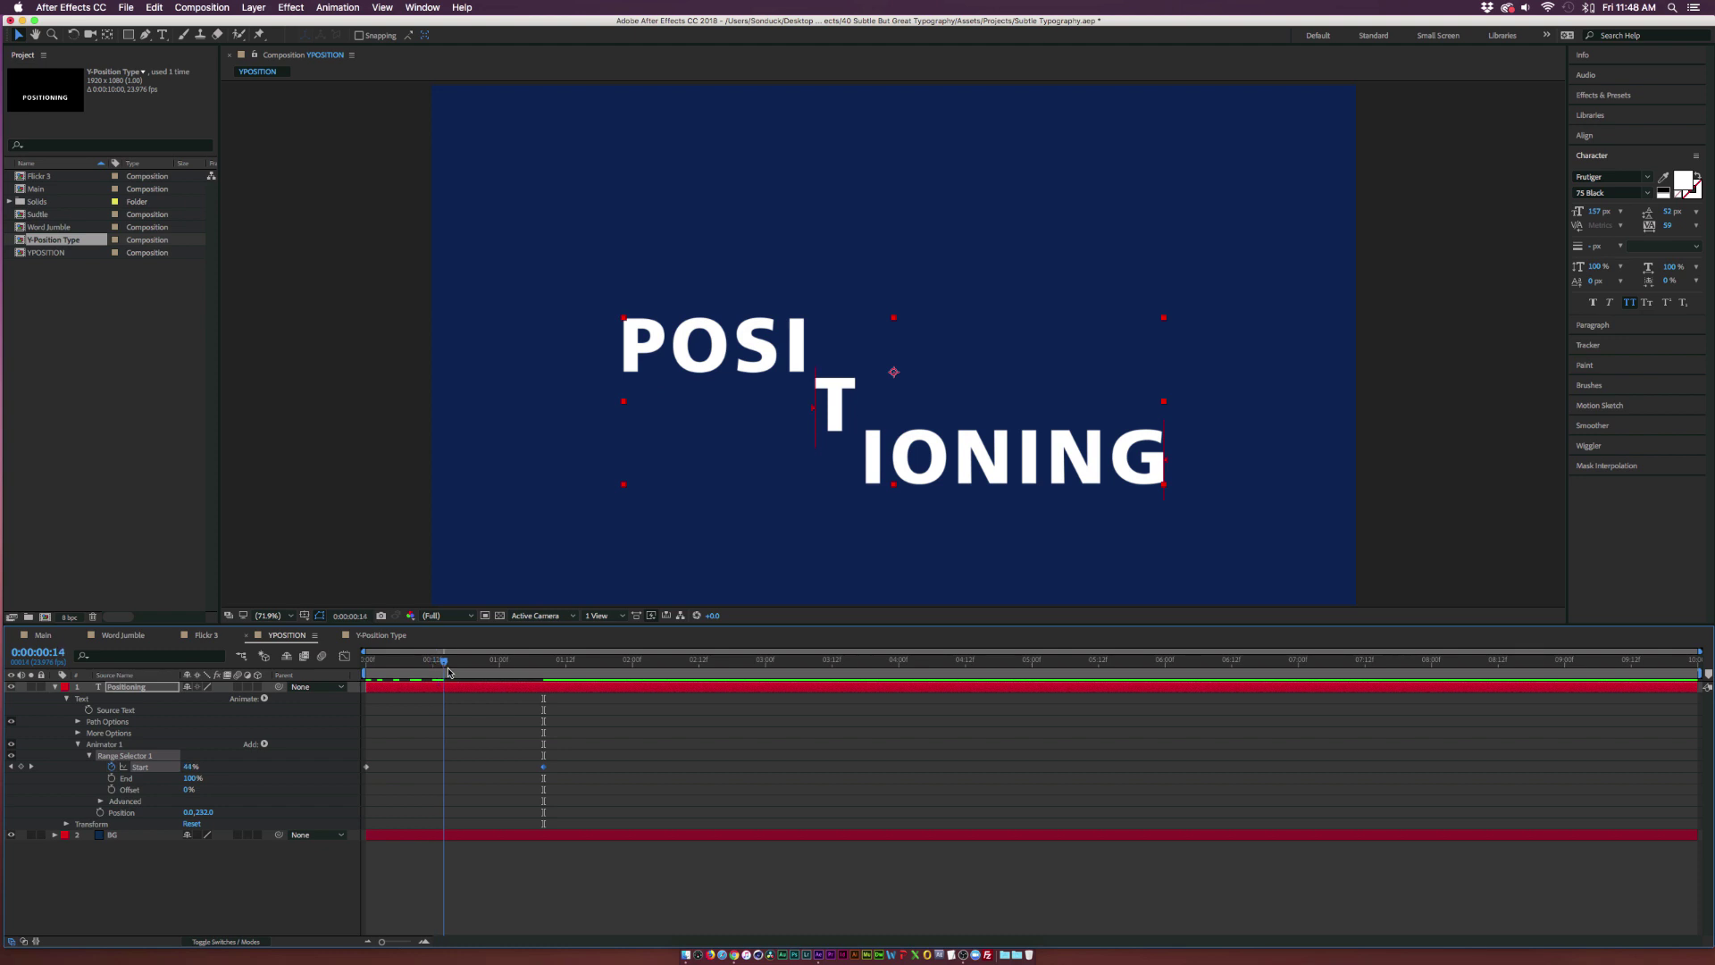
Try a larger starting offset, undo it, and preview the letters rising into place.
drag(497, 663, 350, 684)
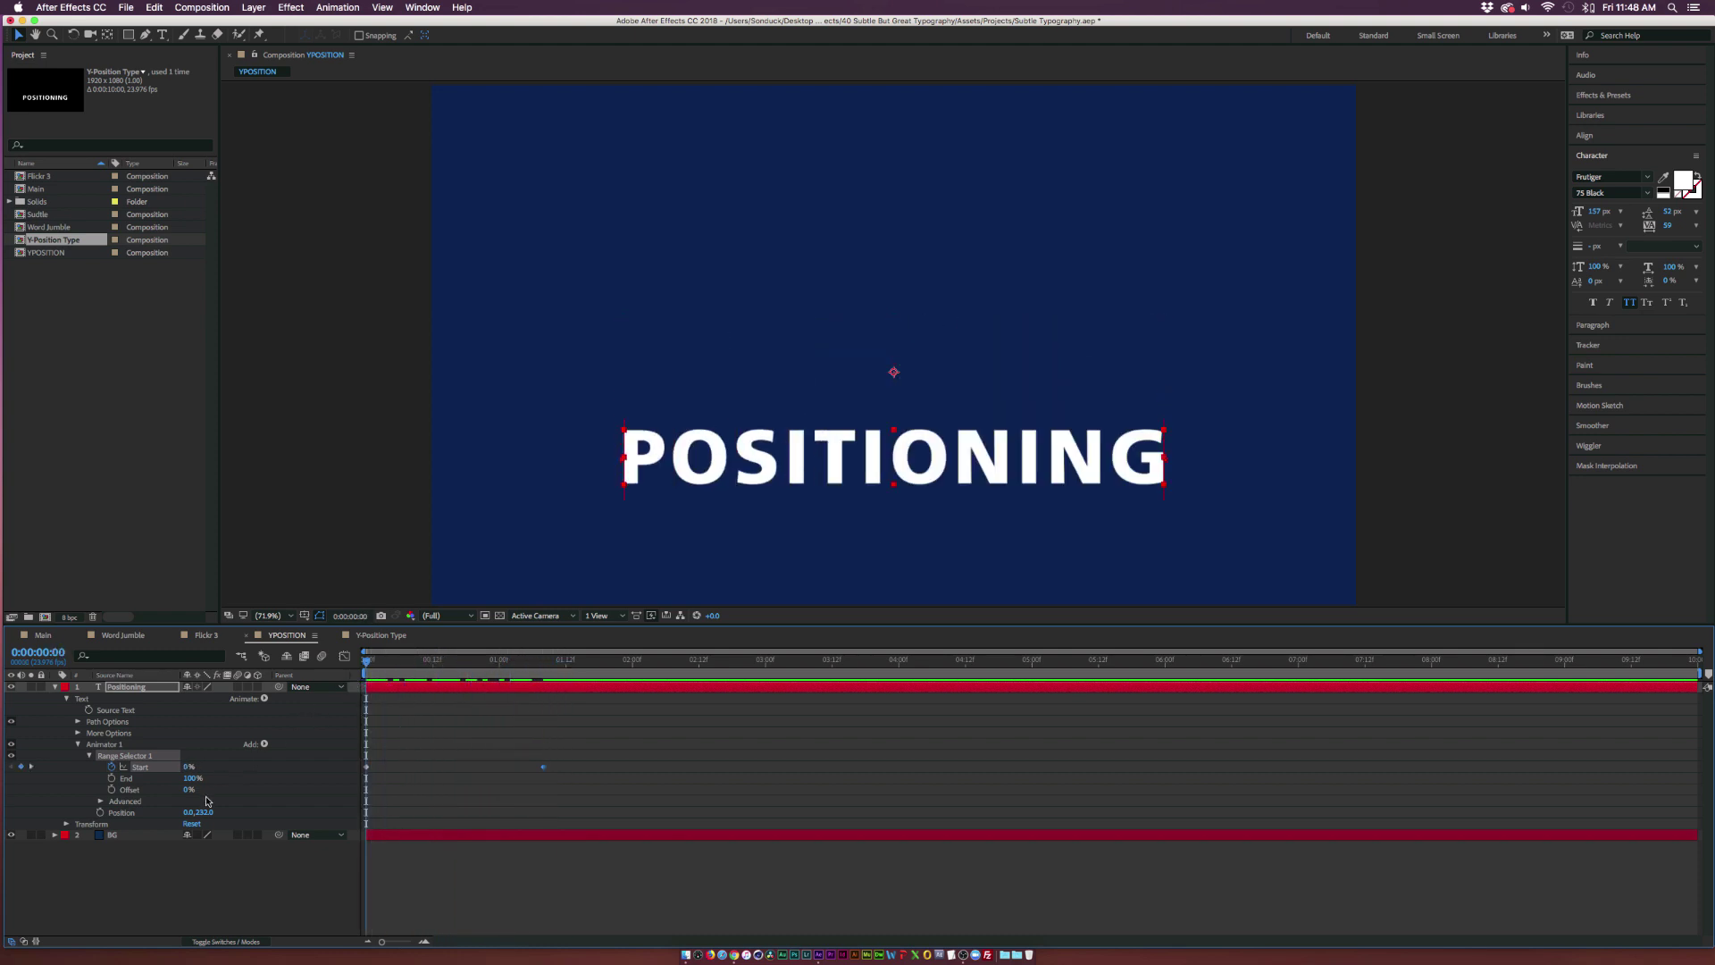
click(123, 813)
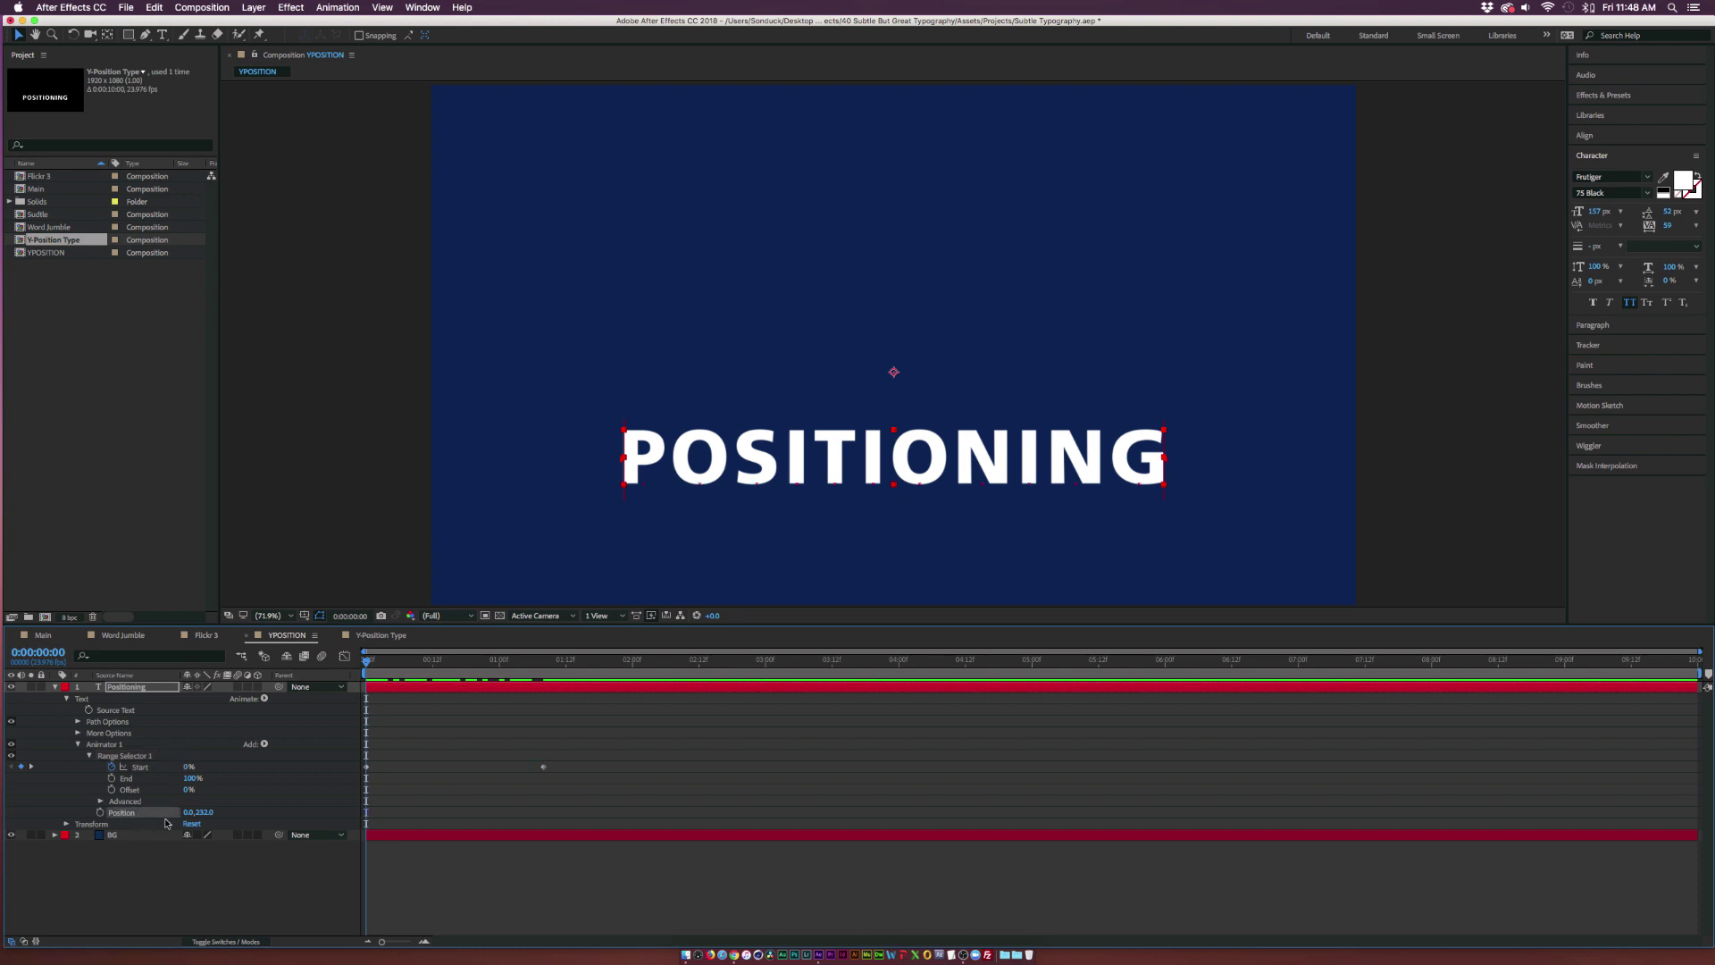
drag(231, 815, 71, 813)
mouse_move(391, 659)
mouse_down()
mouse_move(508, 660)
mouse_move(364, 672)
mouse_up()
key(space)
key(space)
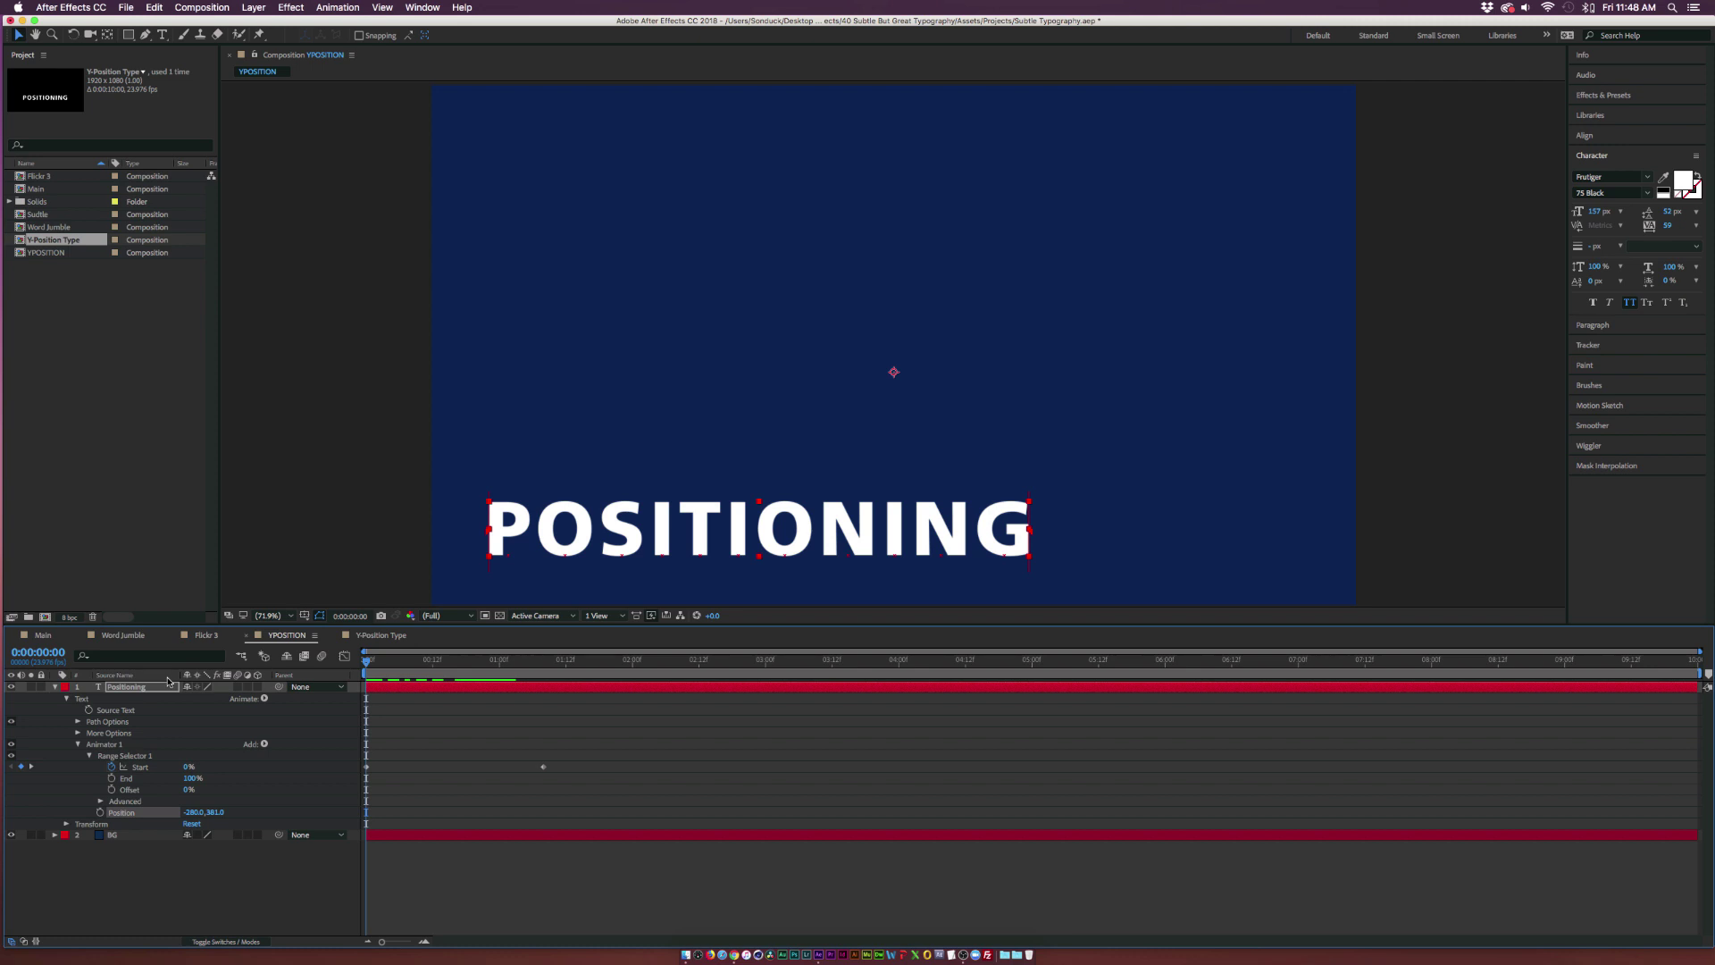
key(super+z)
drag(369, 663, 434, 669)
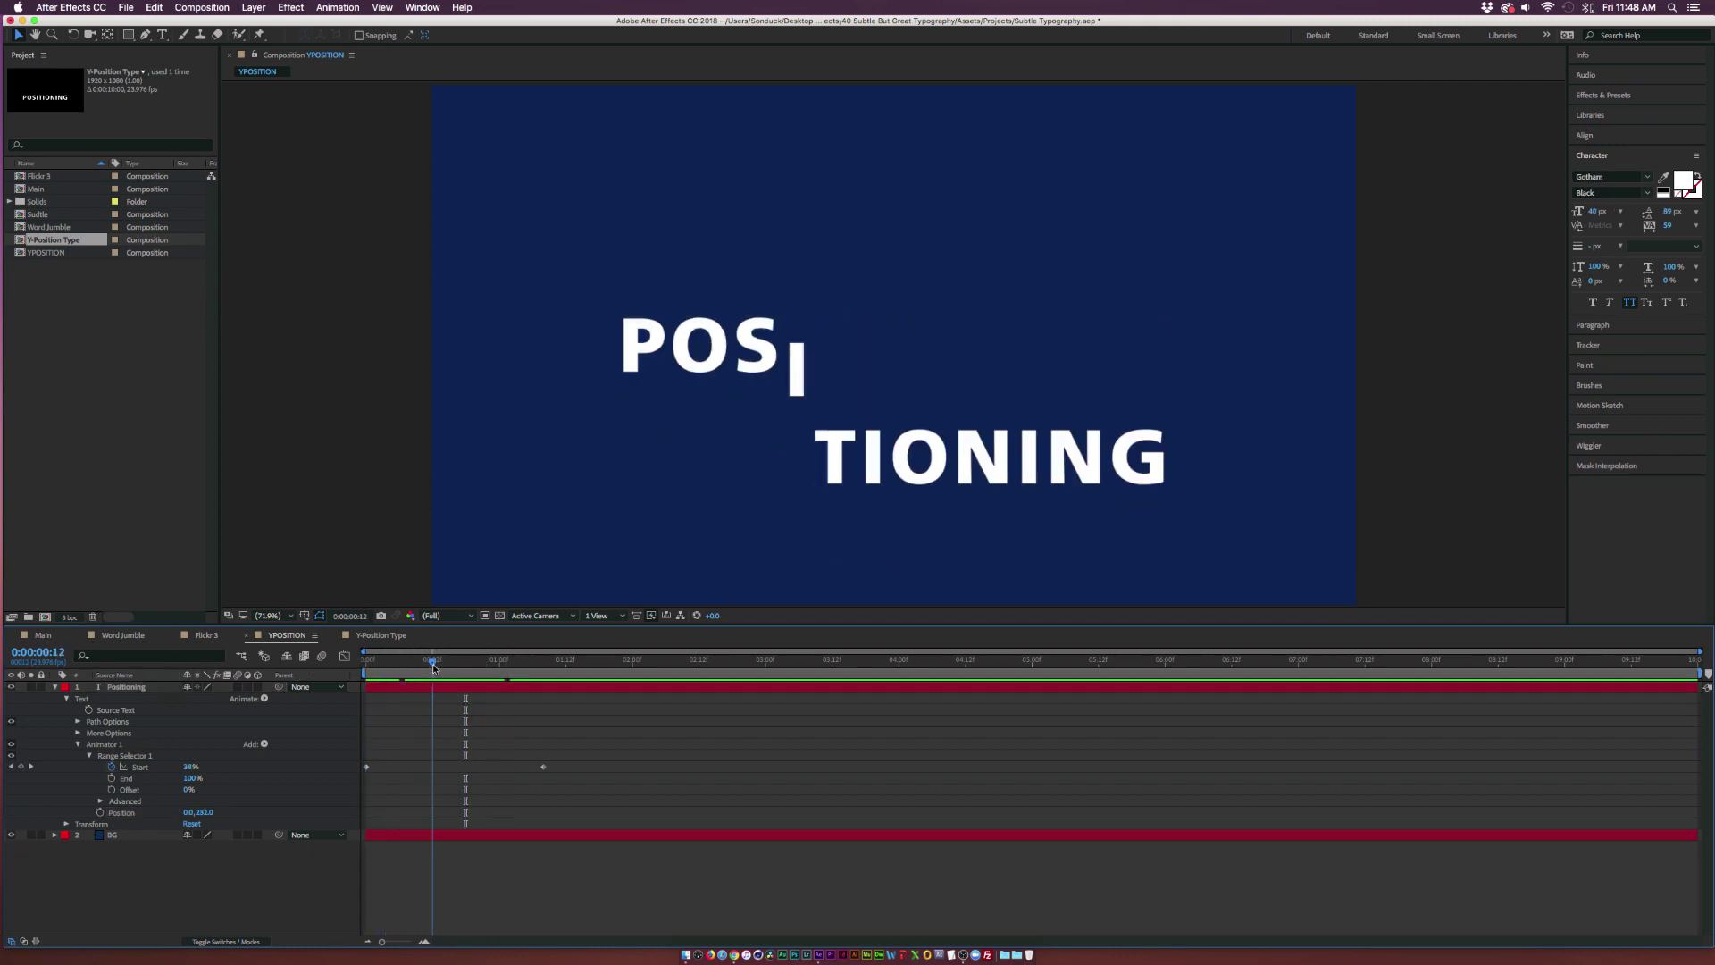
key(space)
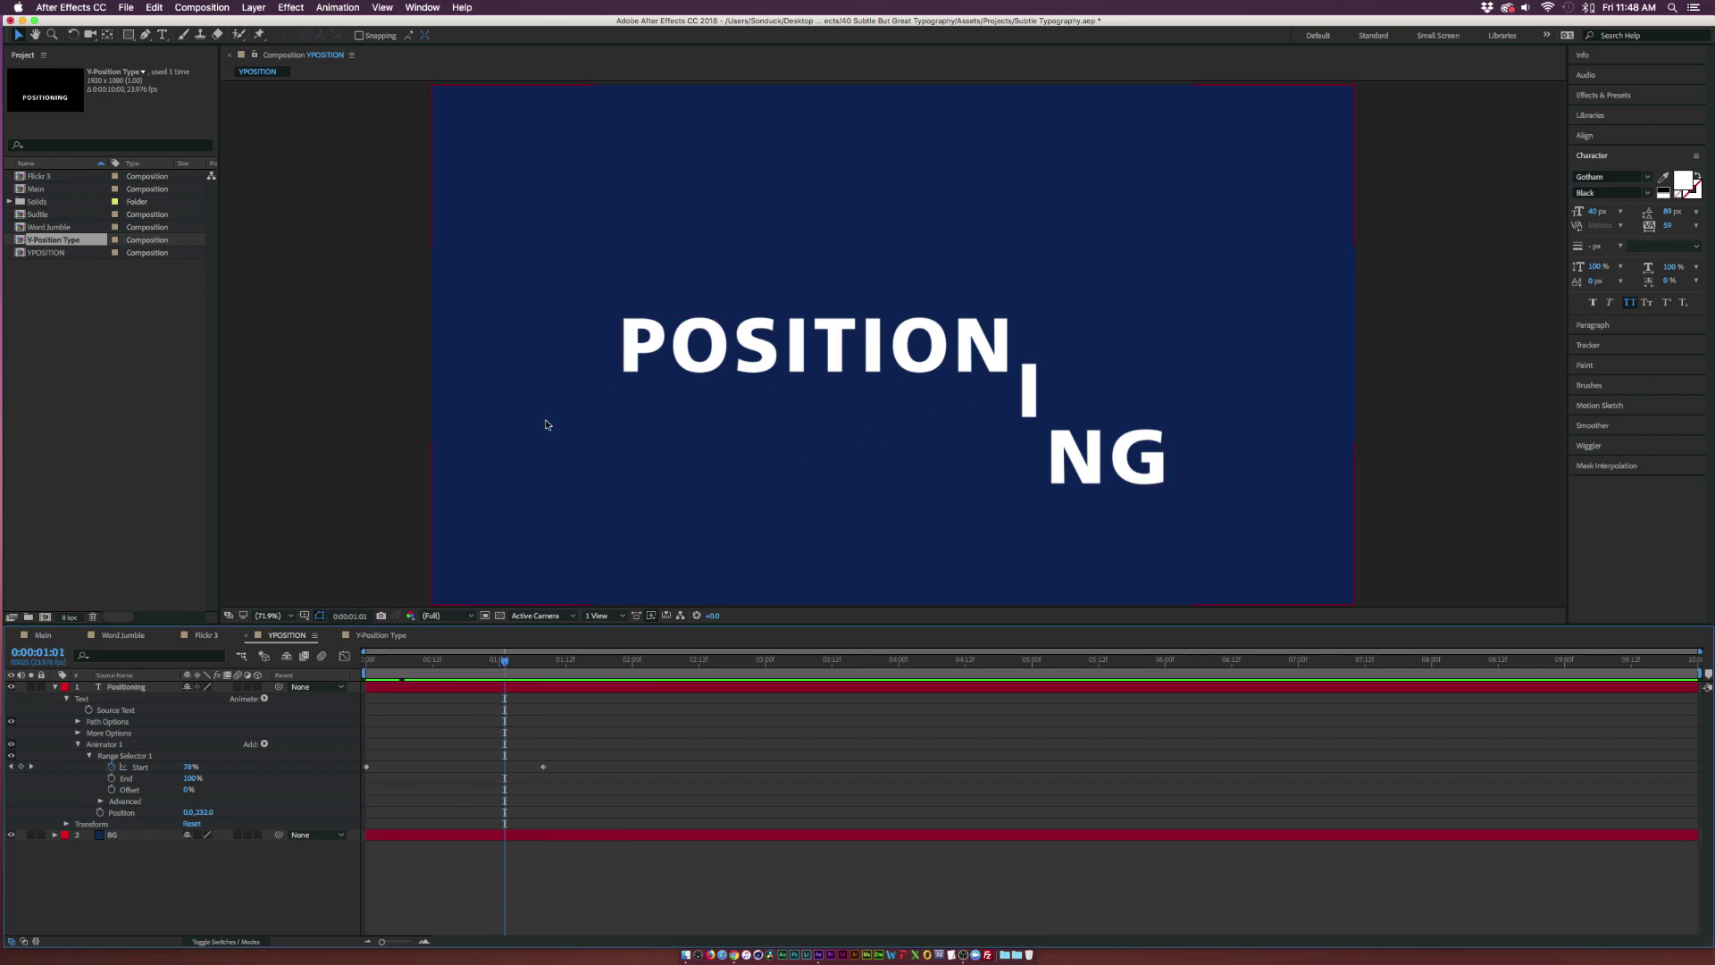
click(264, 698)
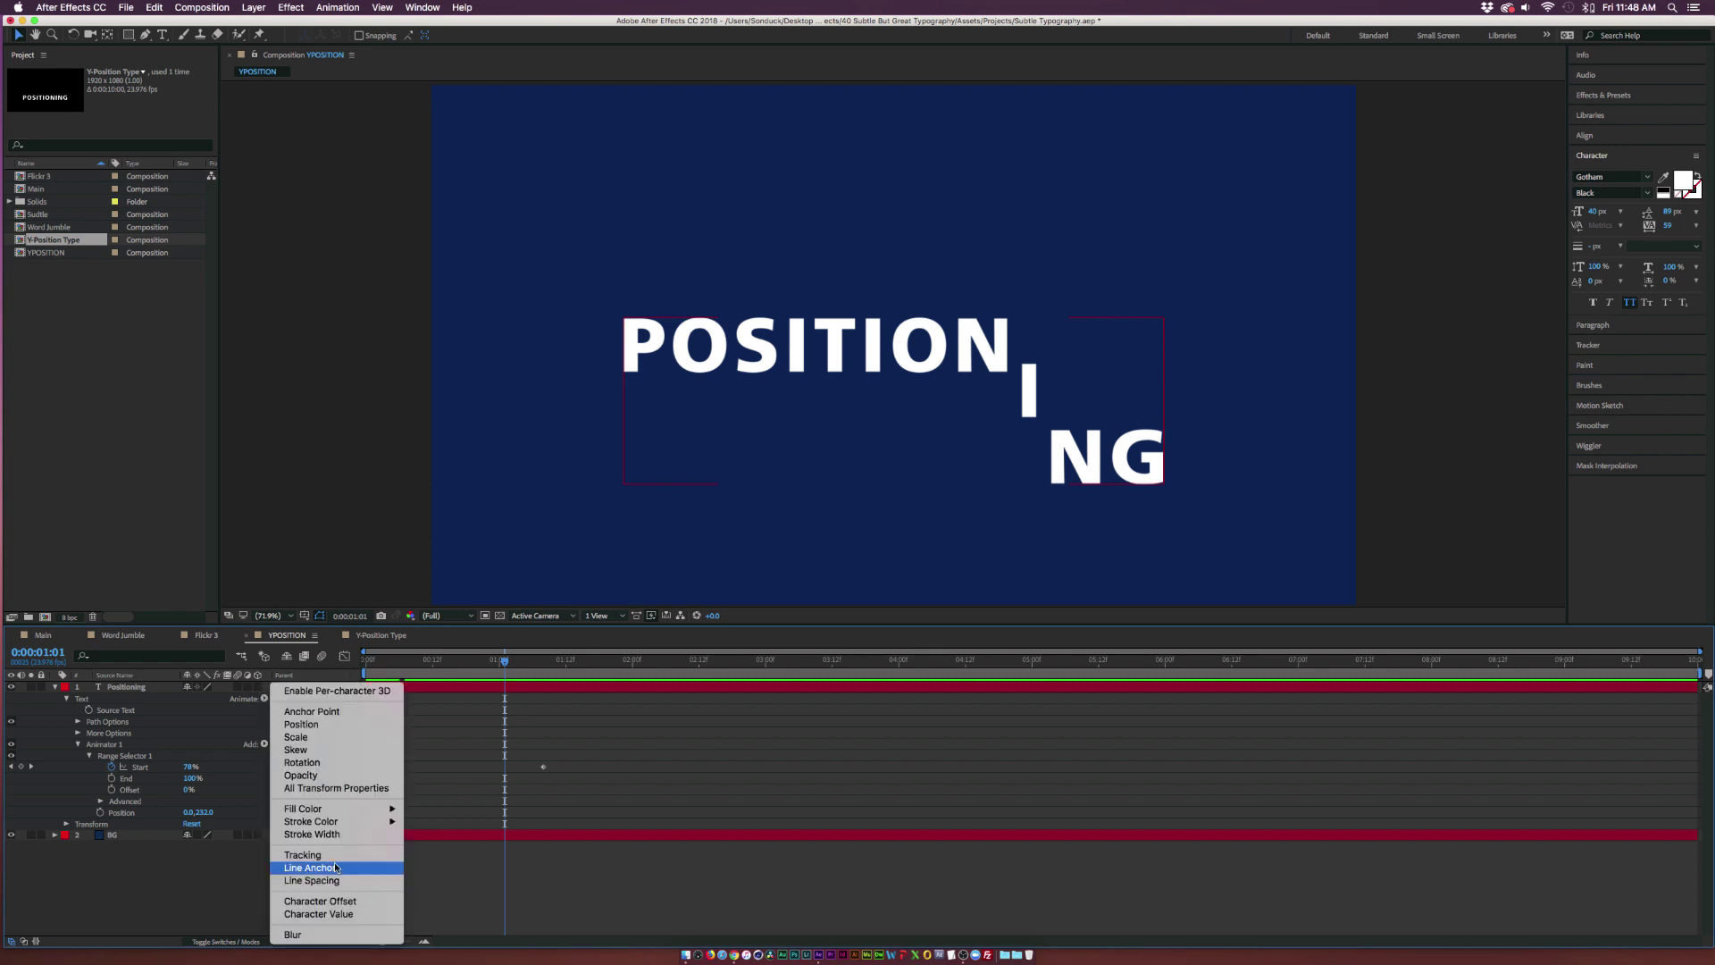
Add a second Position animator at 0, -40 with a Range Start keyframe at 0%.
click(312, 724)
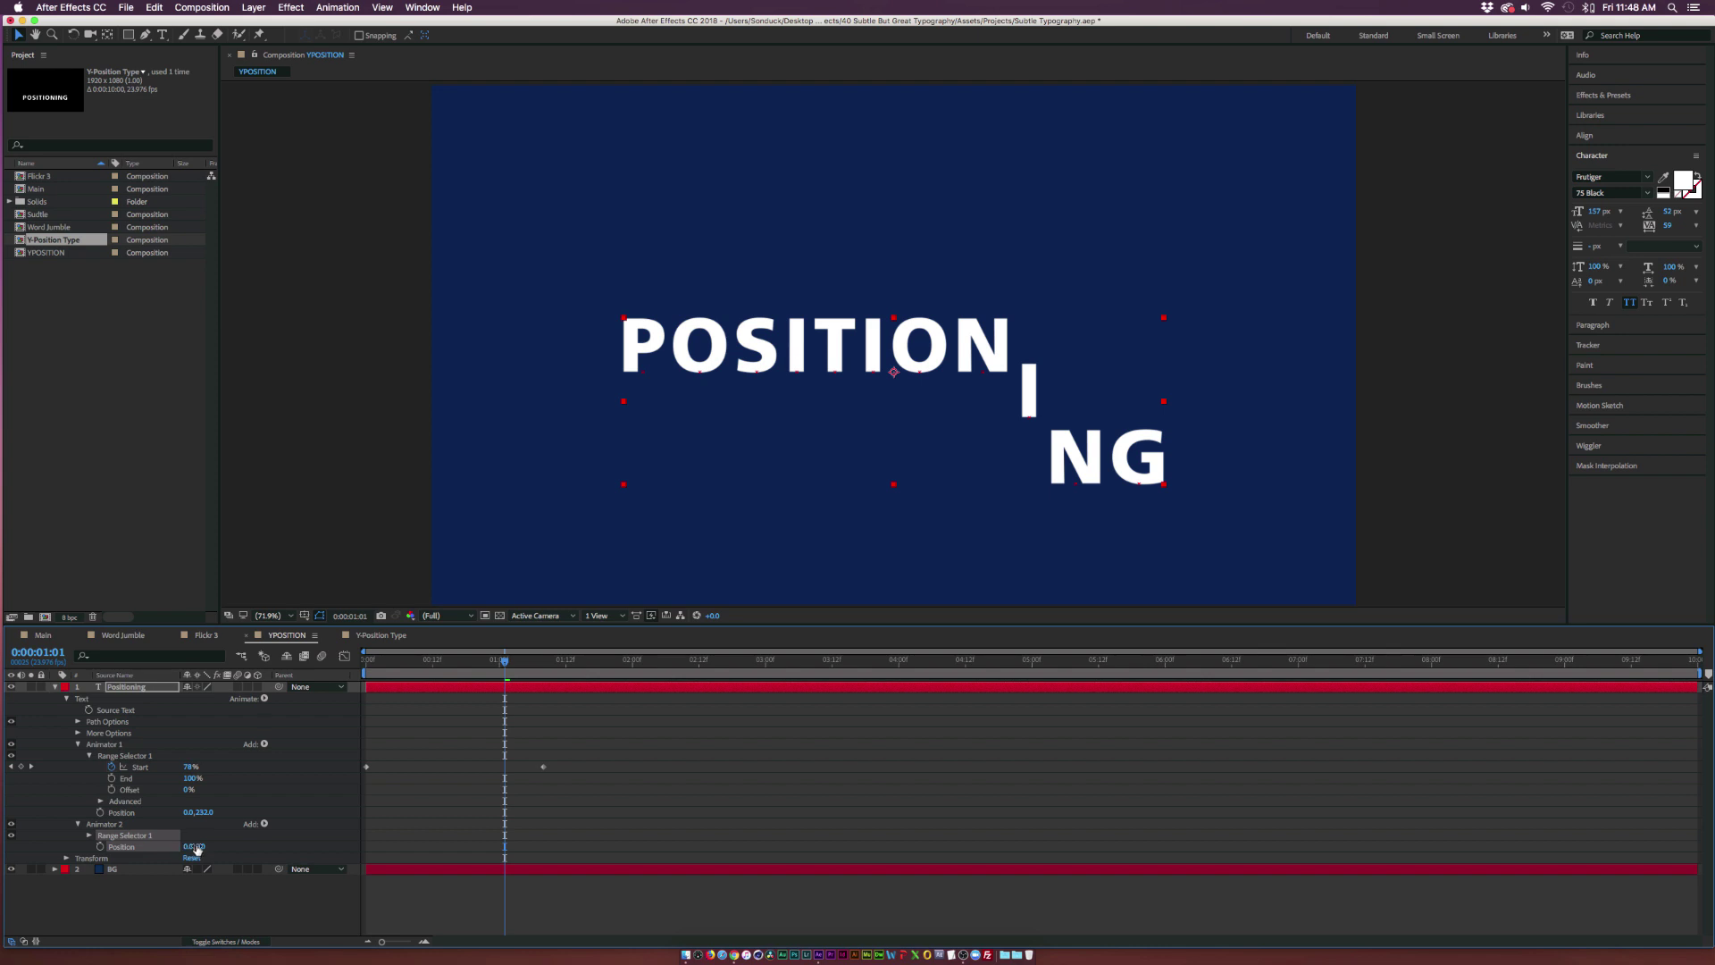
drag(198, 846, 175, 845)
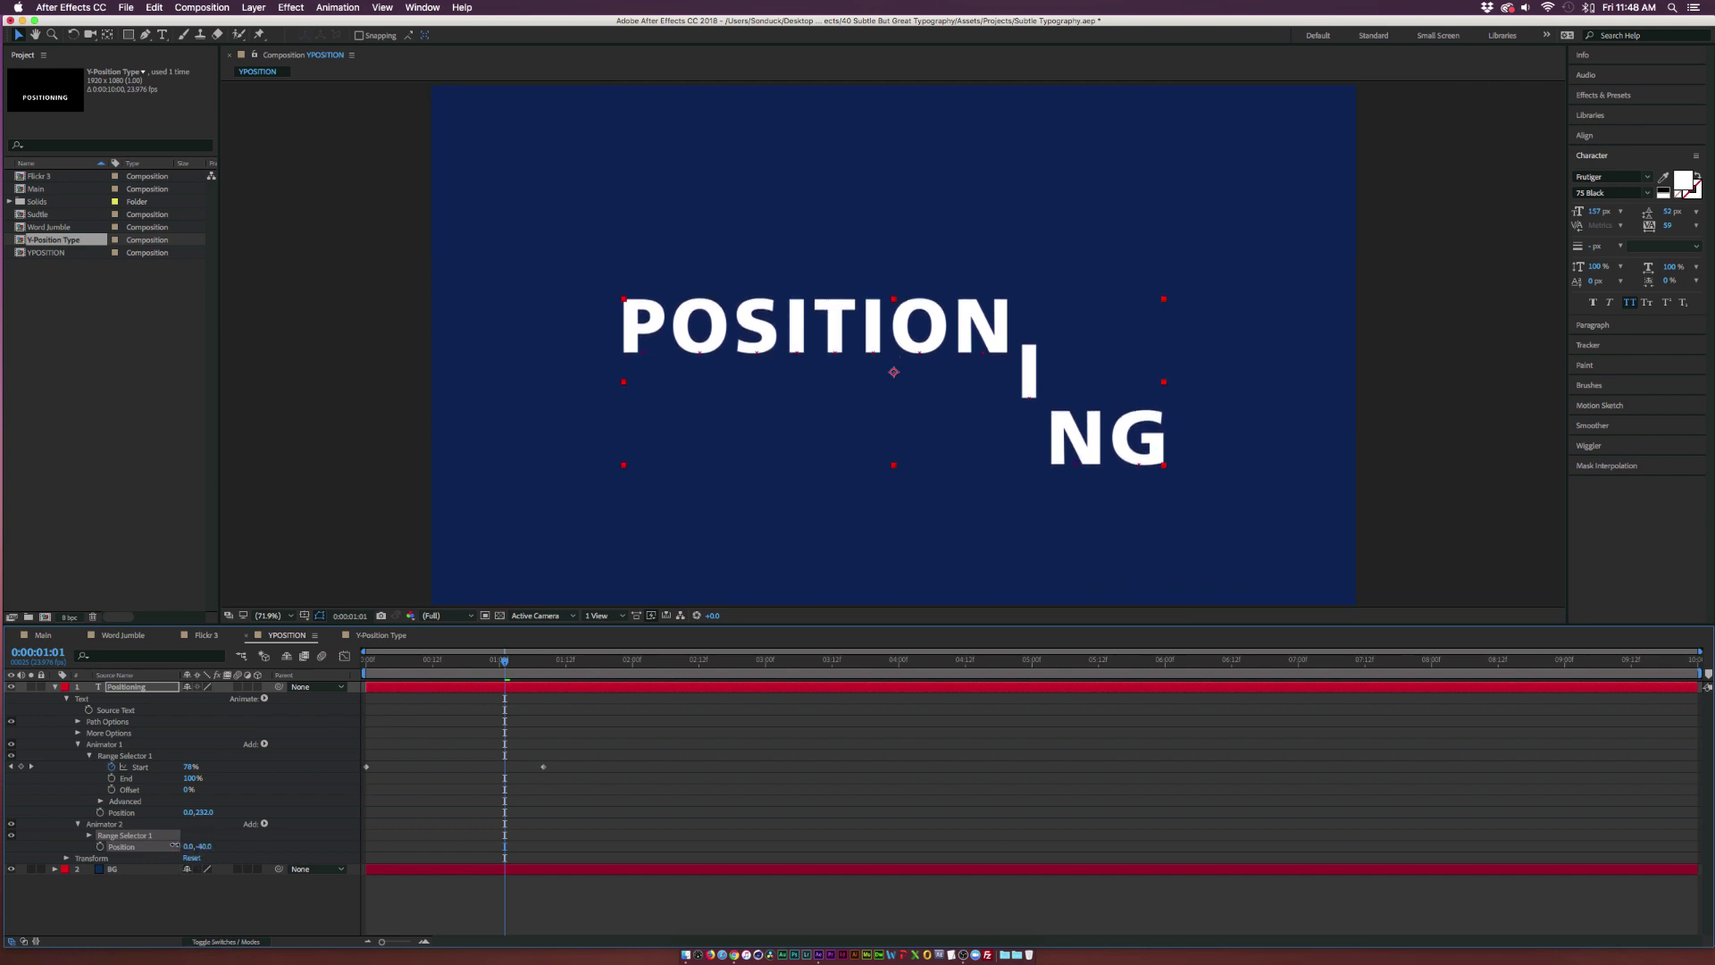
click(89, 836)
click(111, 847)
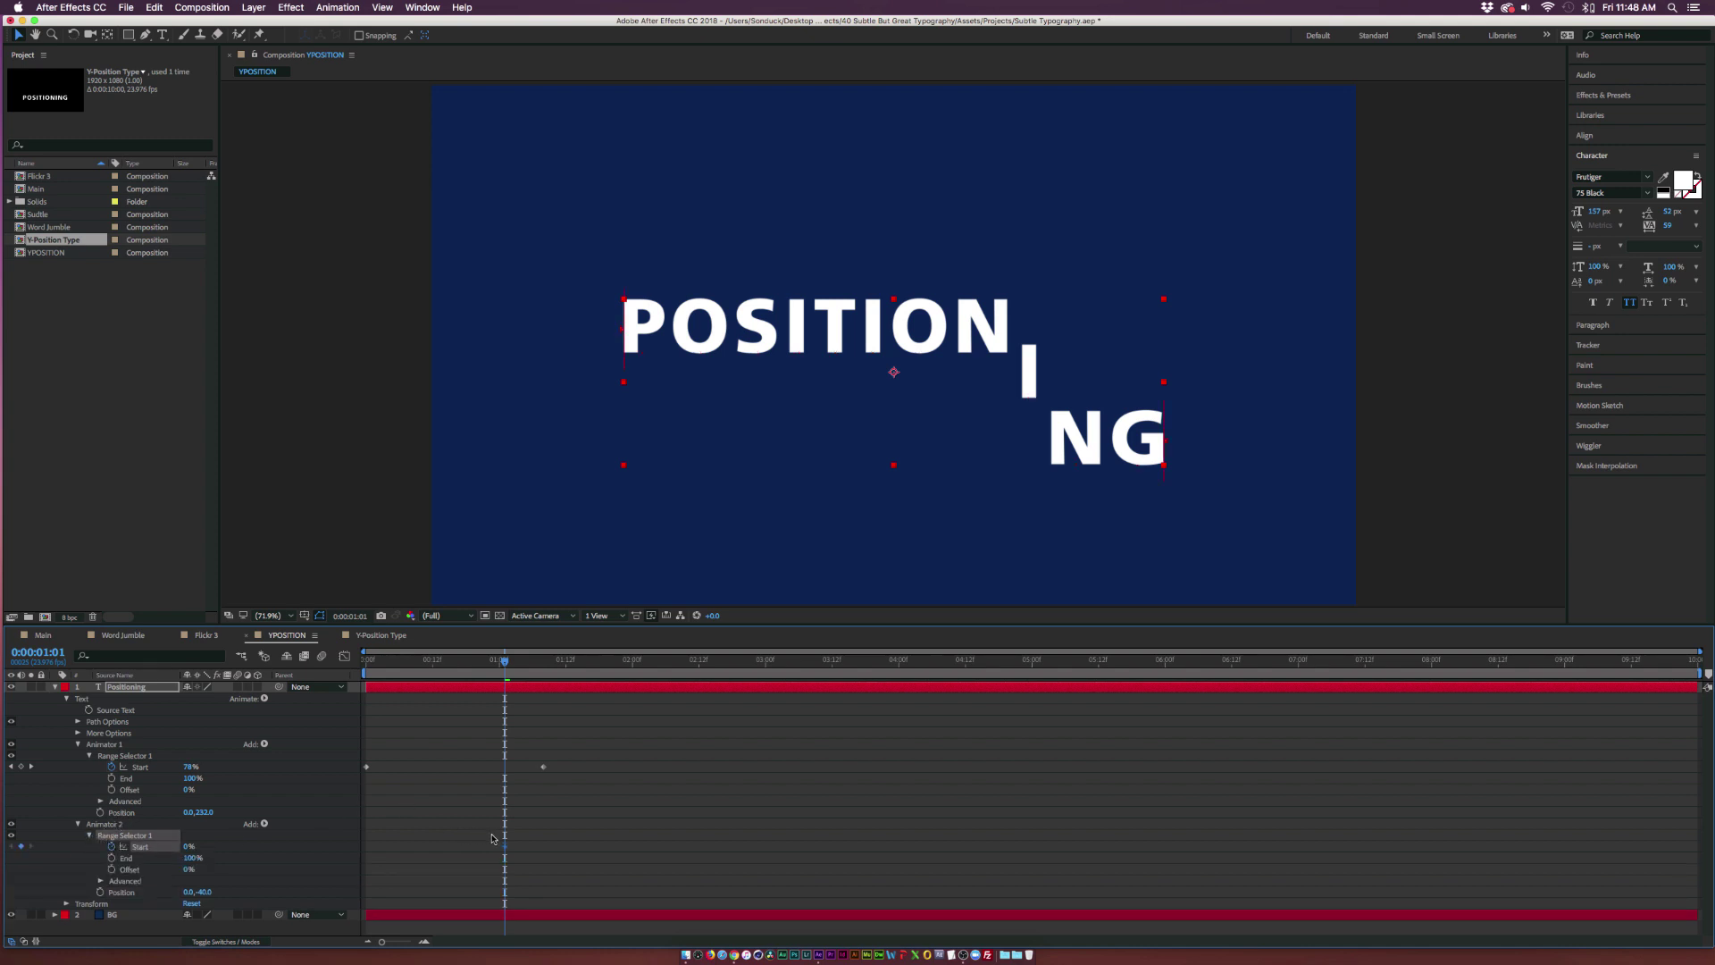
Keyframe the second Start to 100% at 1:12, offset its keyframes, and show only keyframed properties.
drag(367, 663, 392, 677)
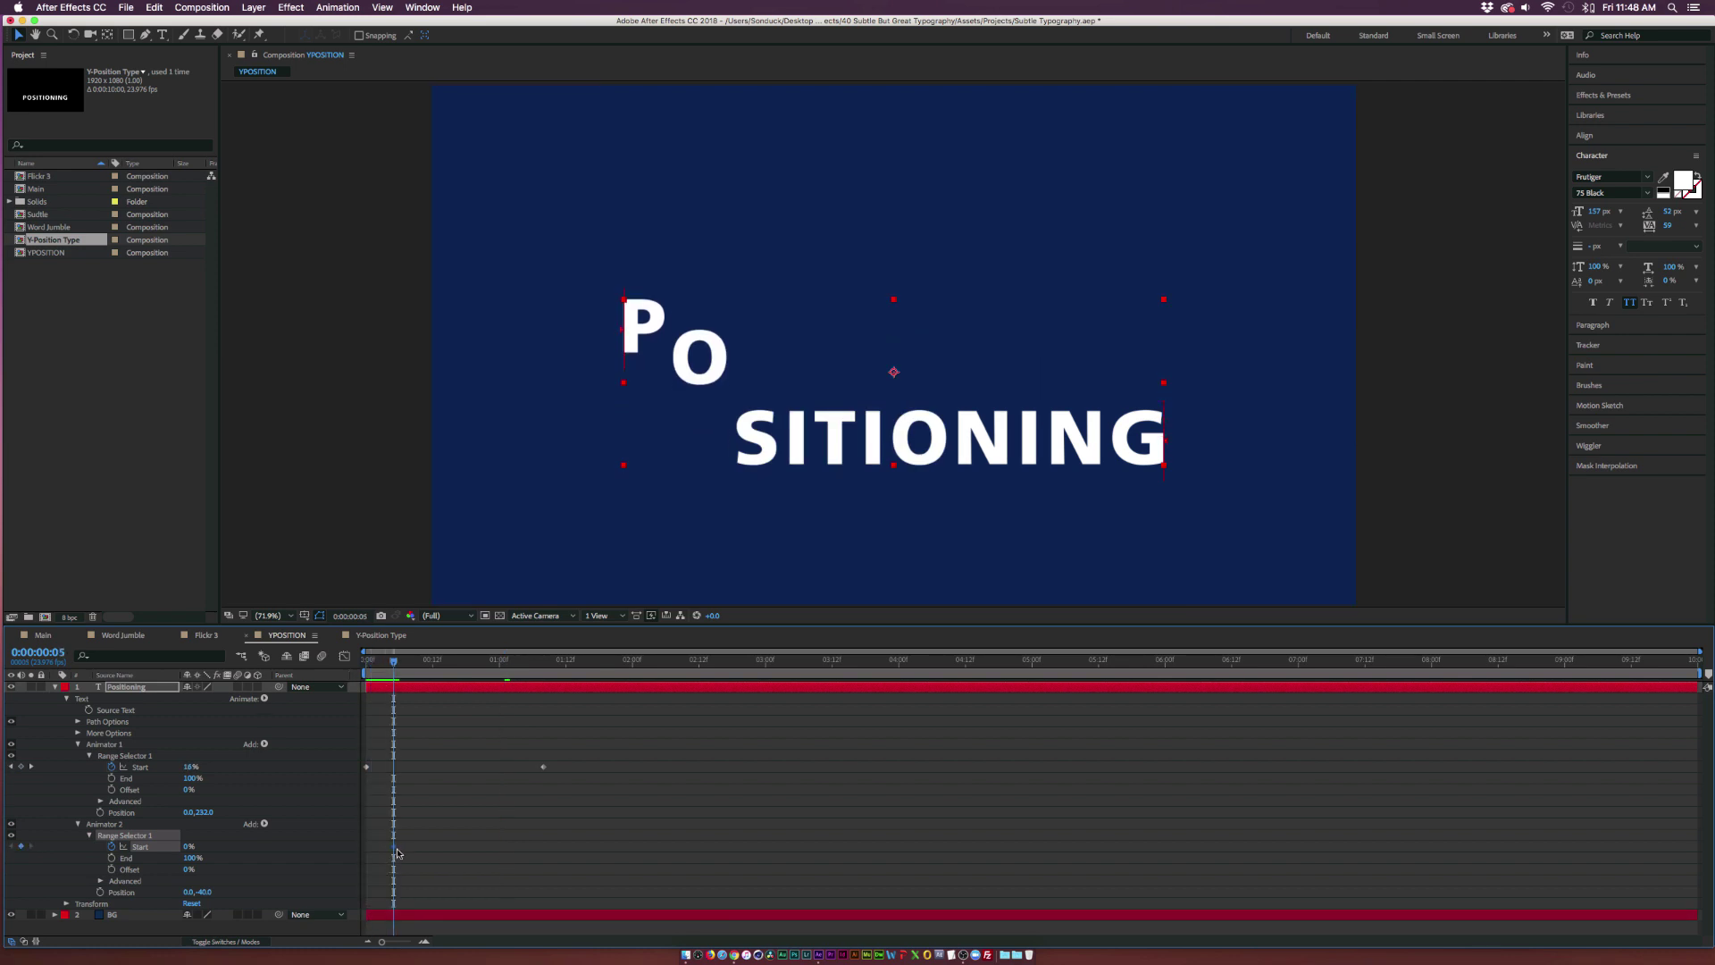
drag(424, 666, 547, 762)
mouse_move(187, 847)
mouse_down()
mouse_move(233, 847)
mouse_move(210, 847)
mouse_up()
drag(394, 665, 566, 685)
drag(511, 752, 627, 878)
key(j)
key(j)
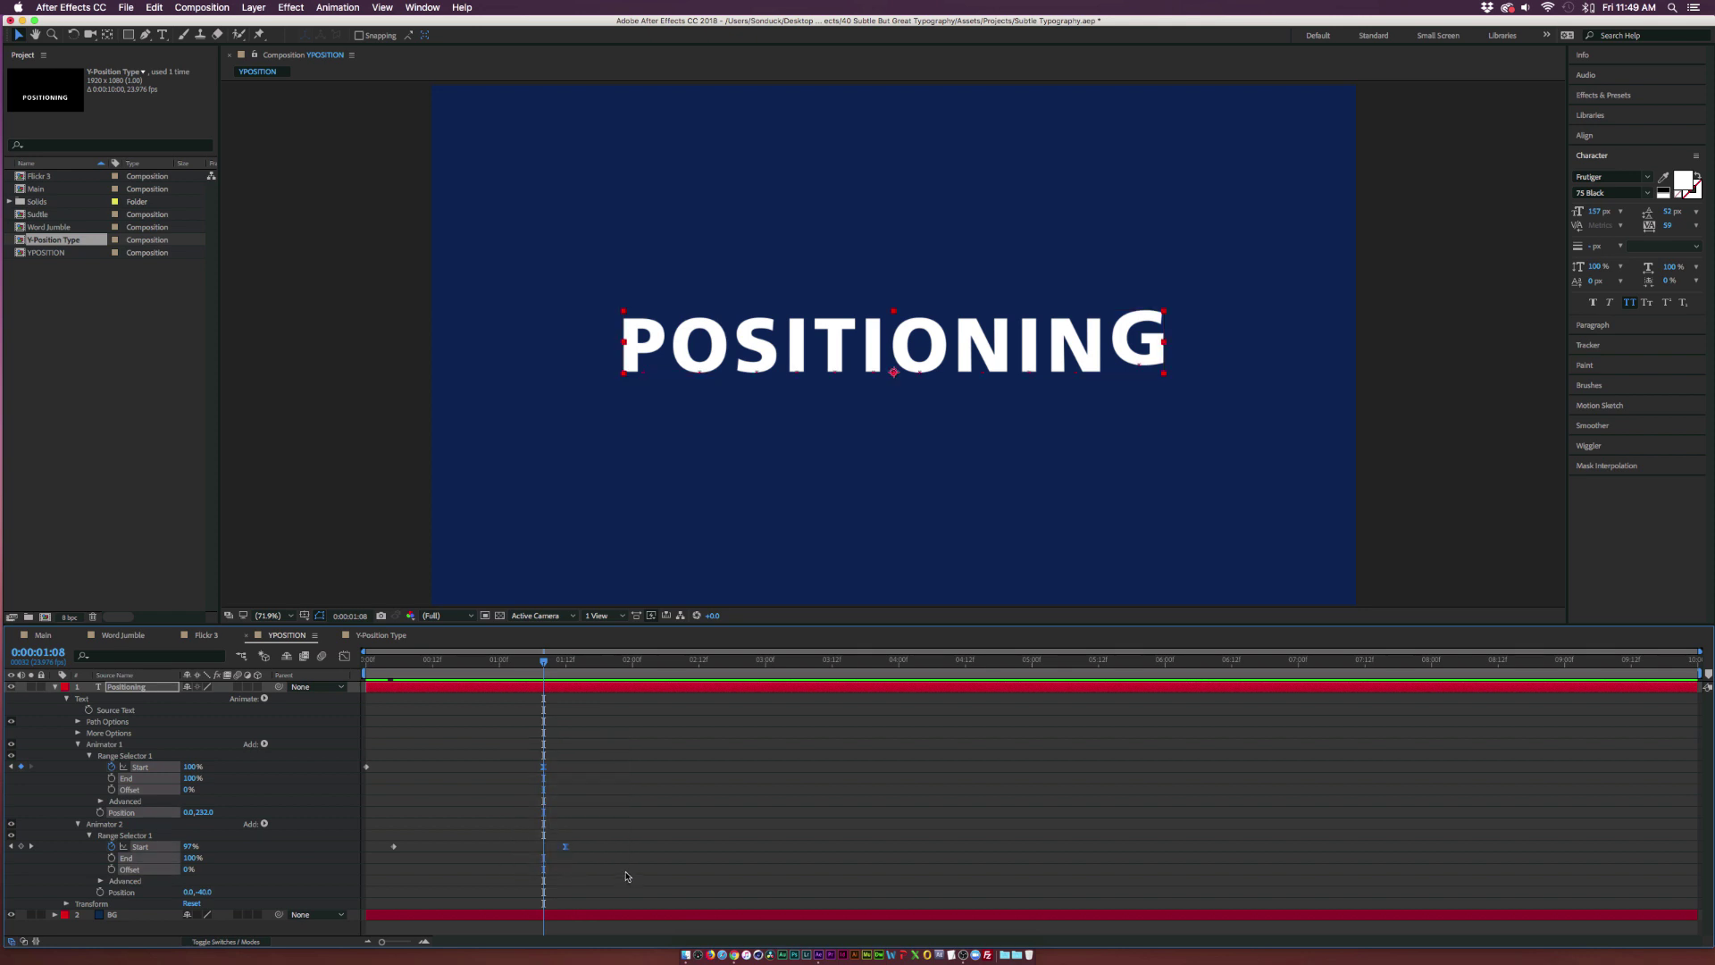
drag(496, 662, 572, 667)
key(u)
click(360, 755)
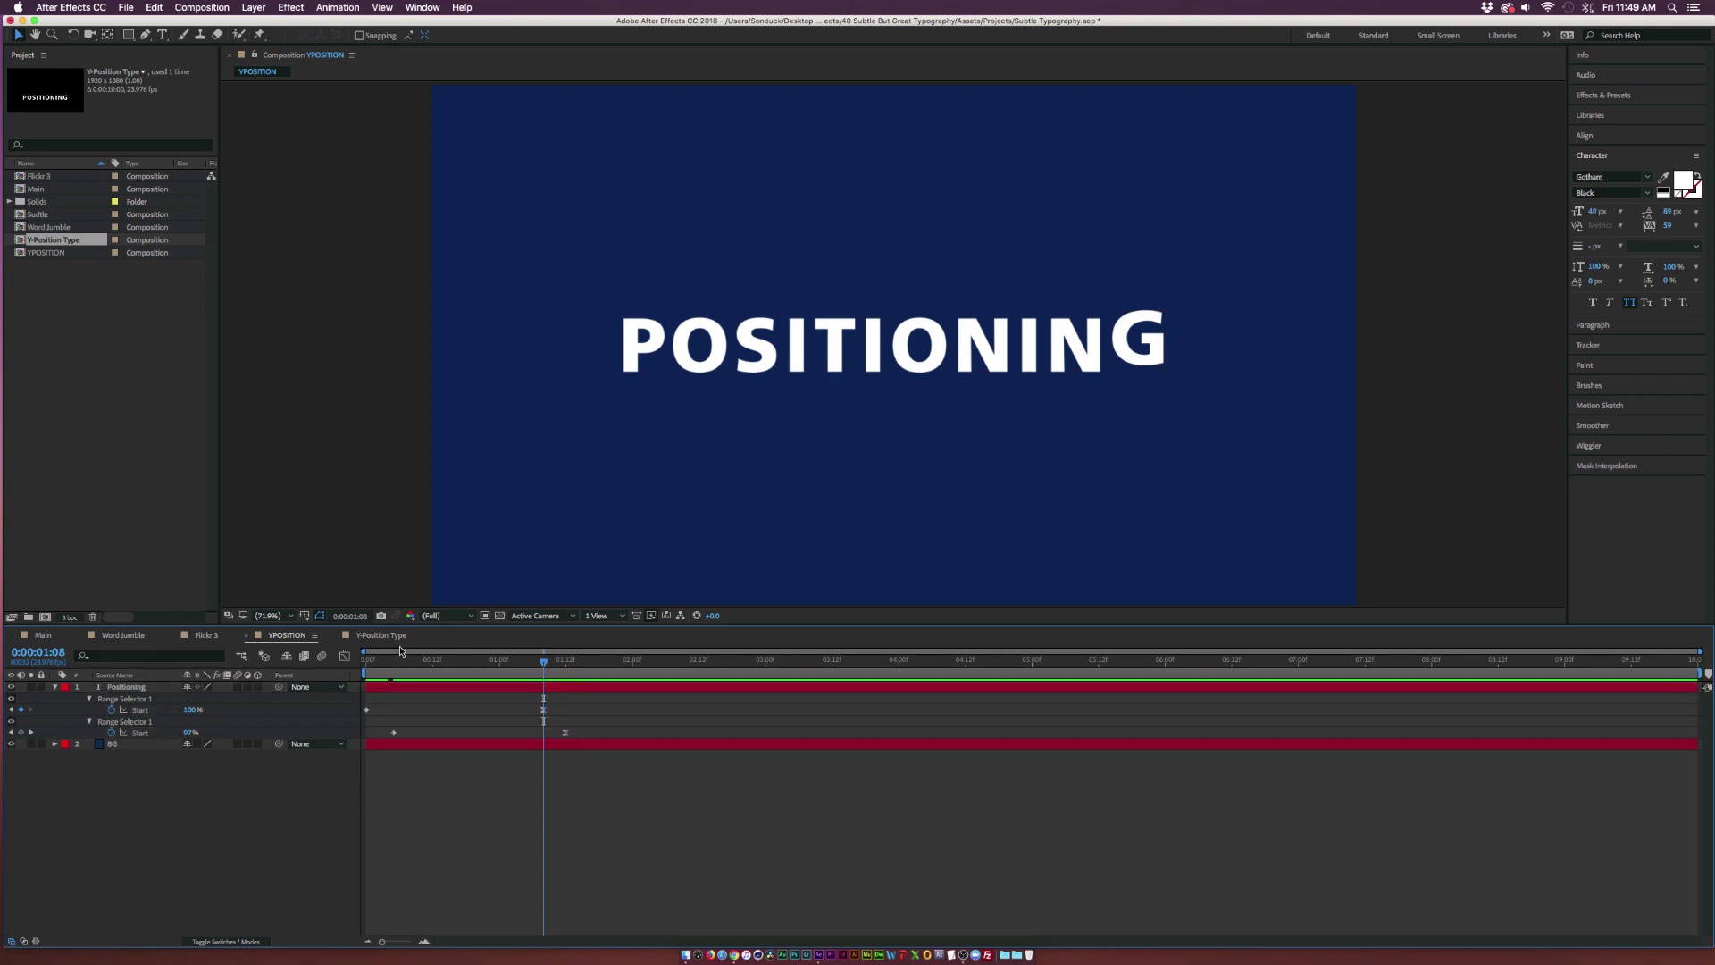
Pre-compose the POSITIONING text layer at frame 0 into Positioning Comp 1.
key(Home)
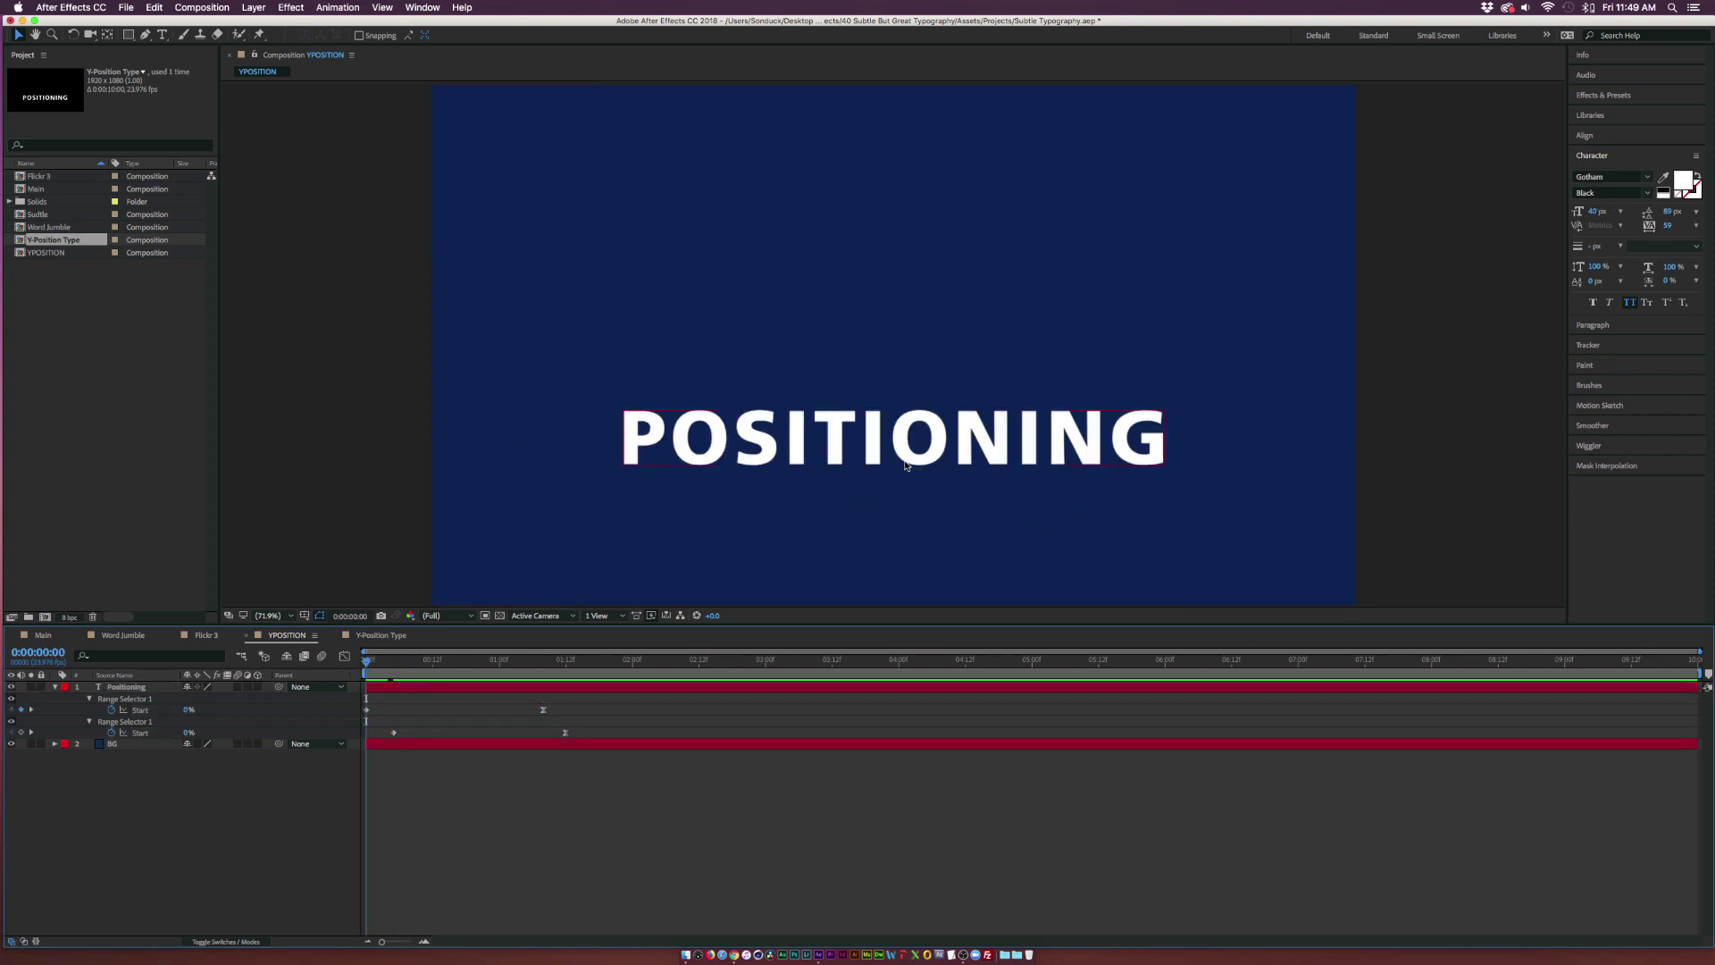
click(126, 687)
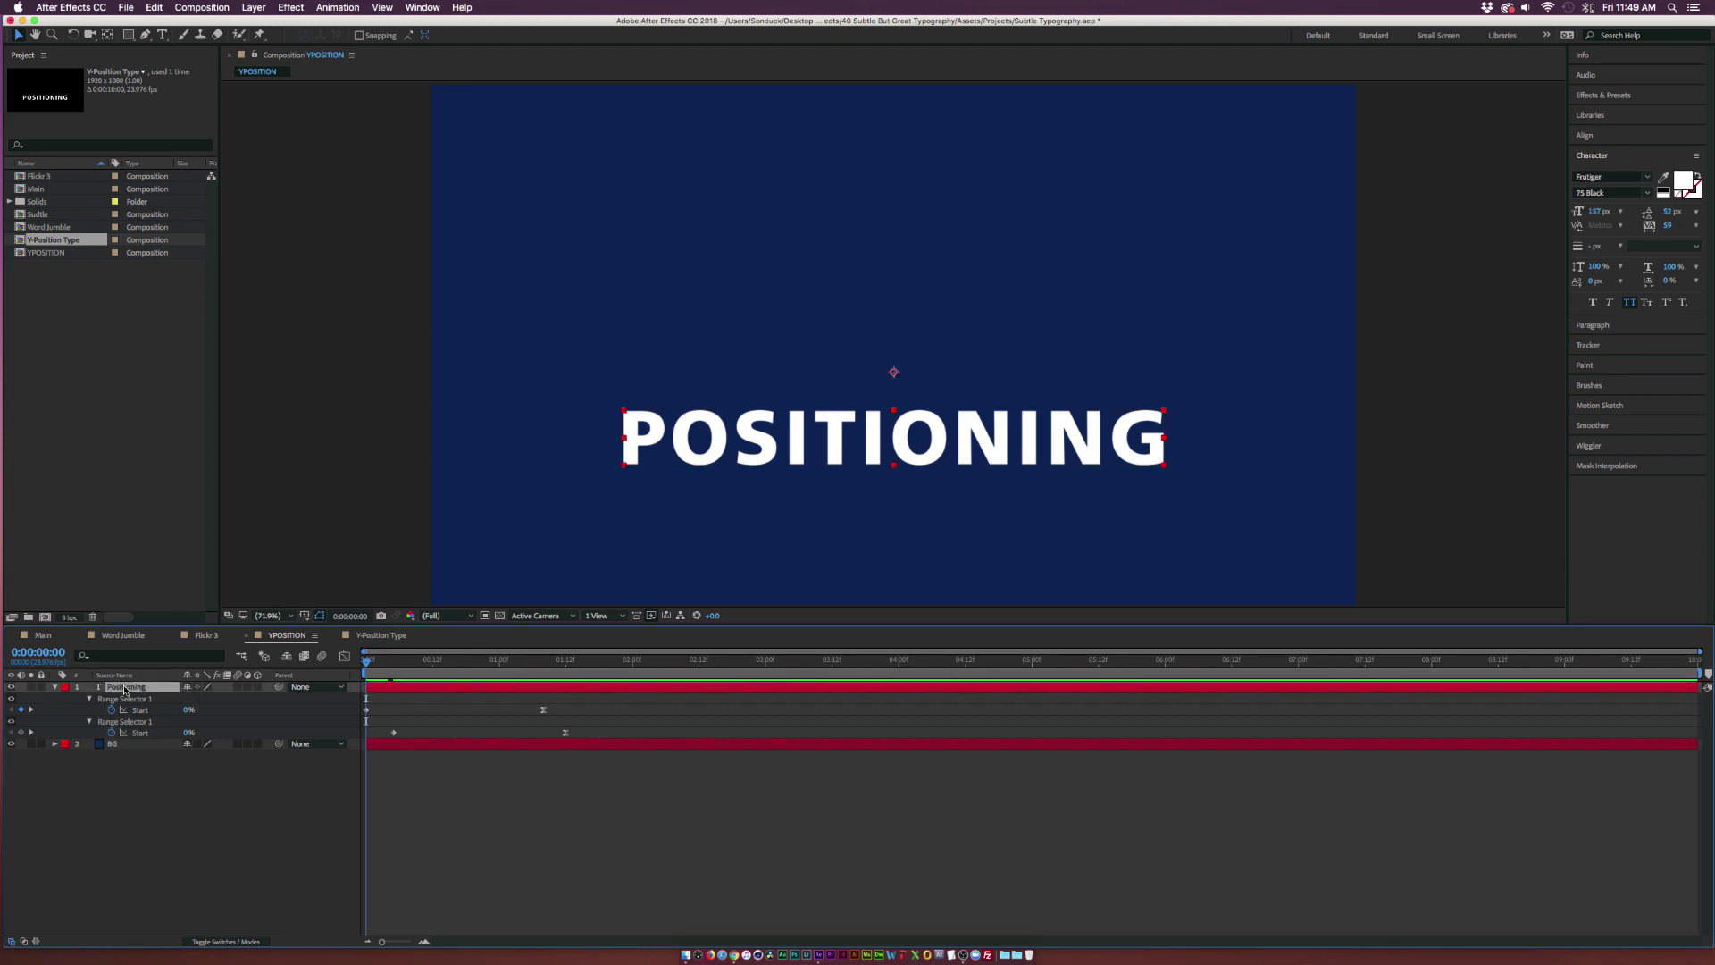
click(239, 6)
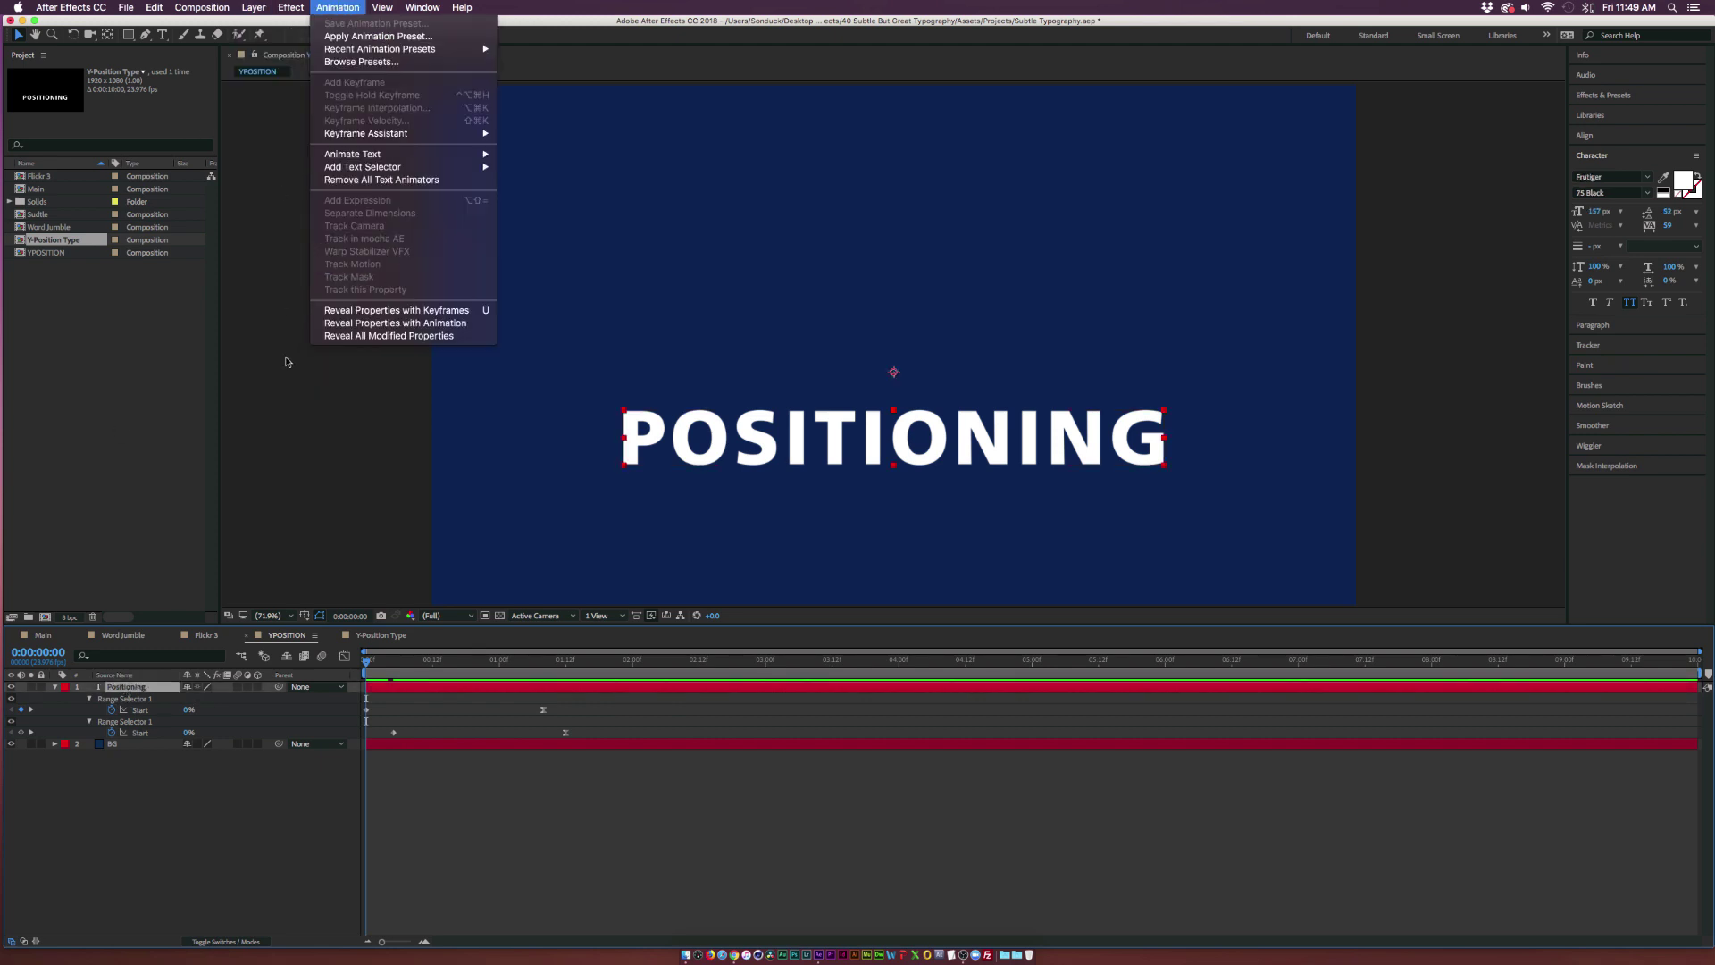
click(282, 479)
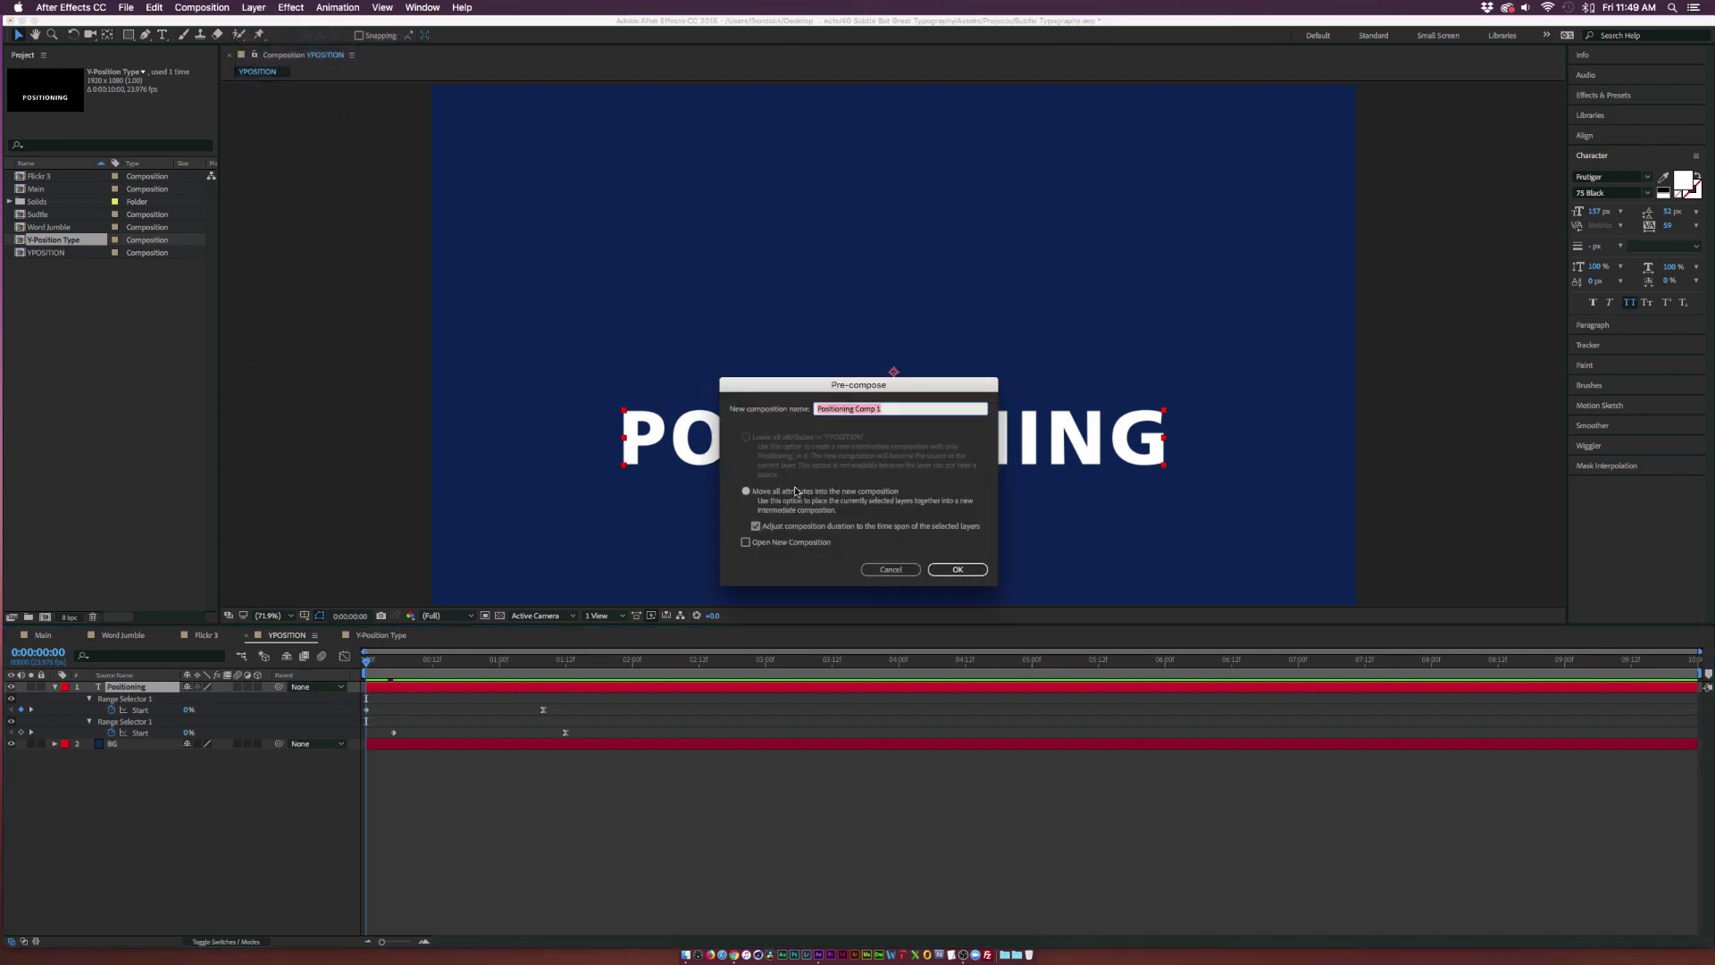
click(954, 569)
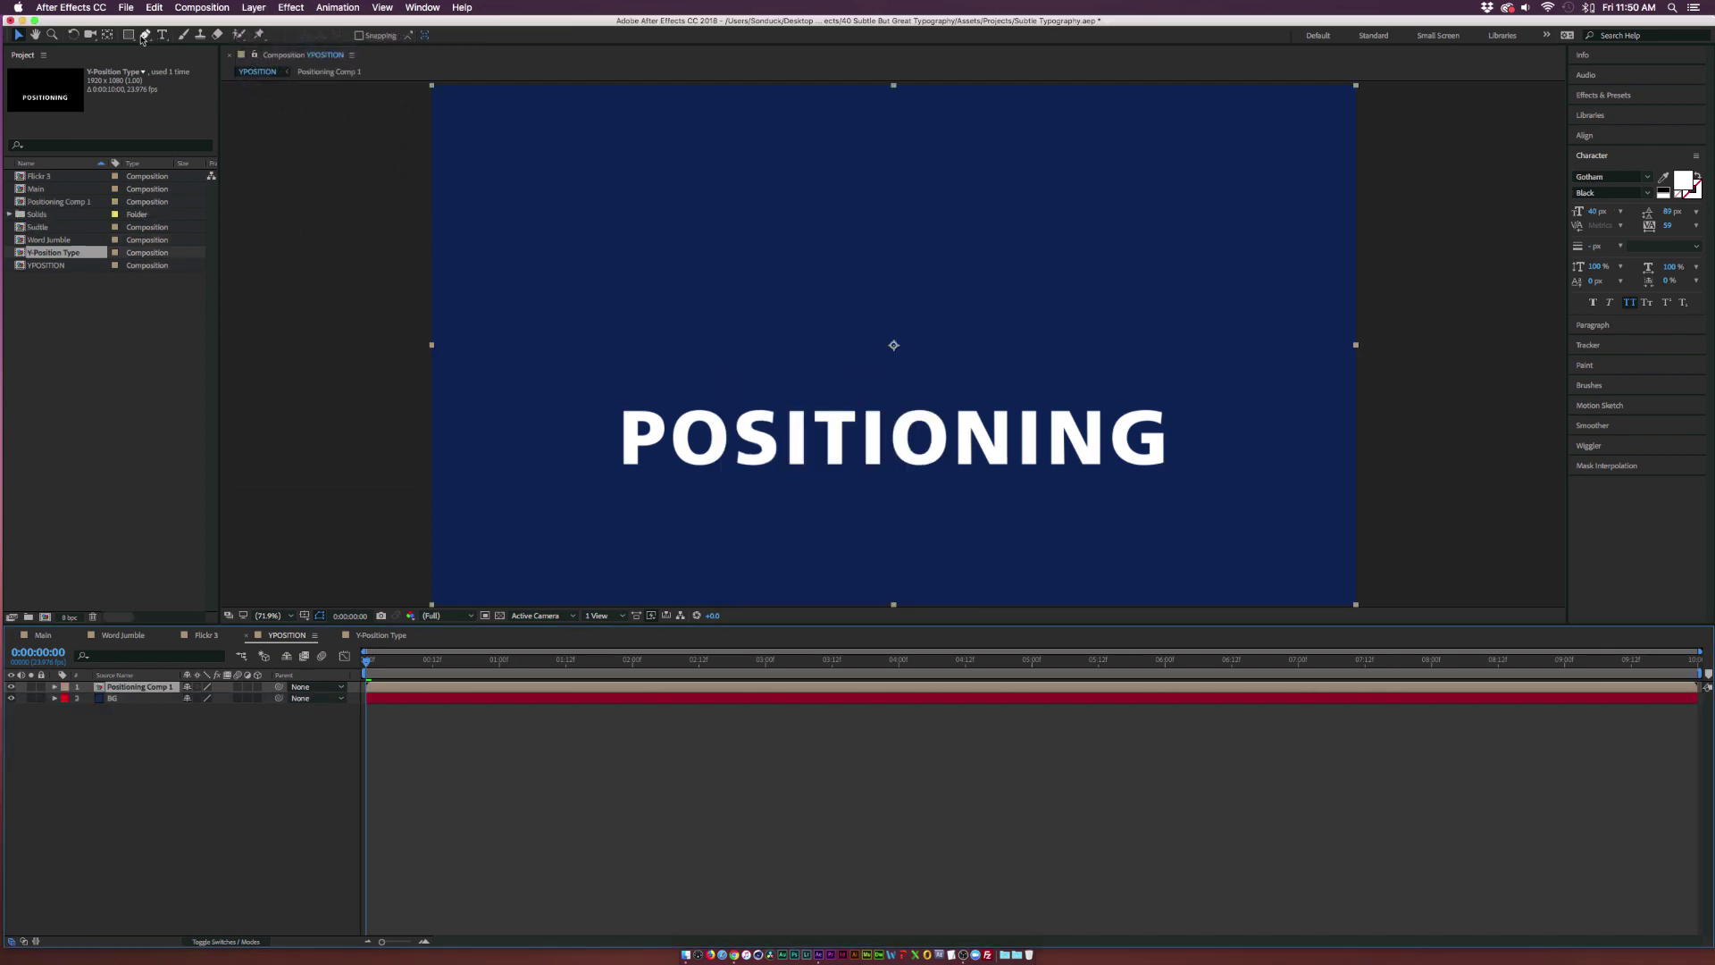
Draw a rectangle mask over the nested title and scrub to watch it rise through.
click(131, 36)
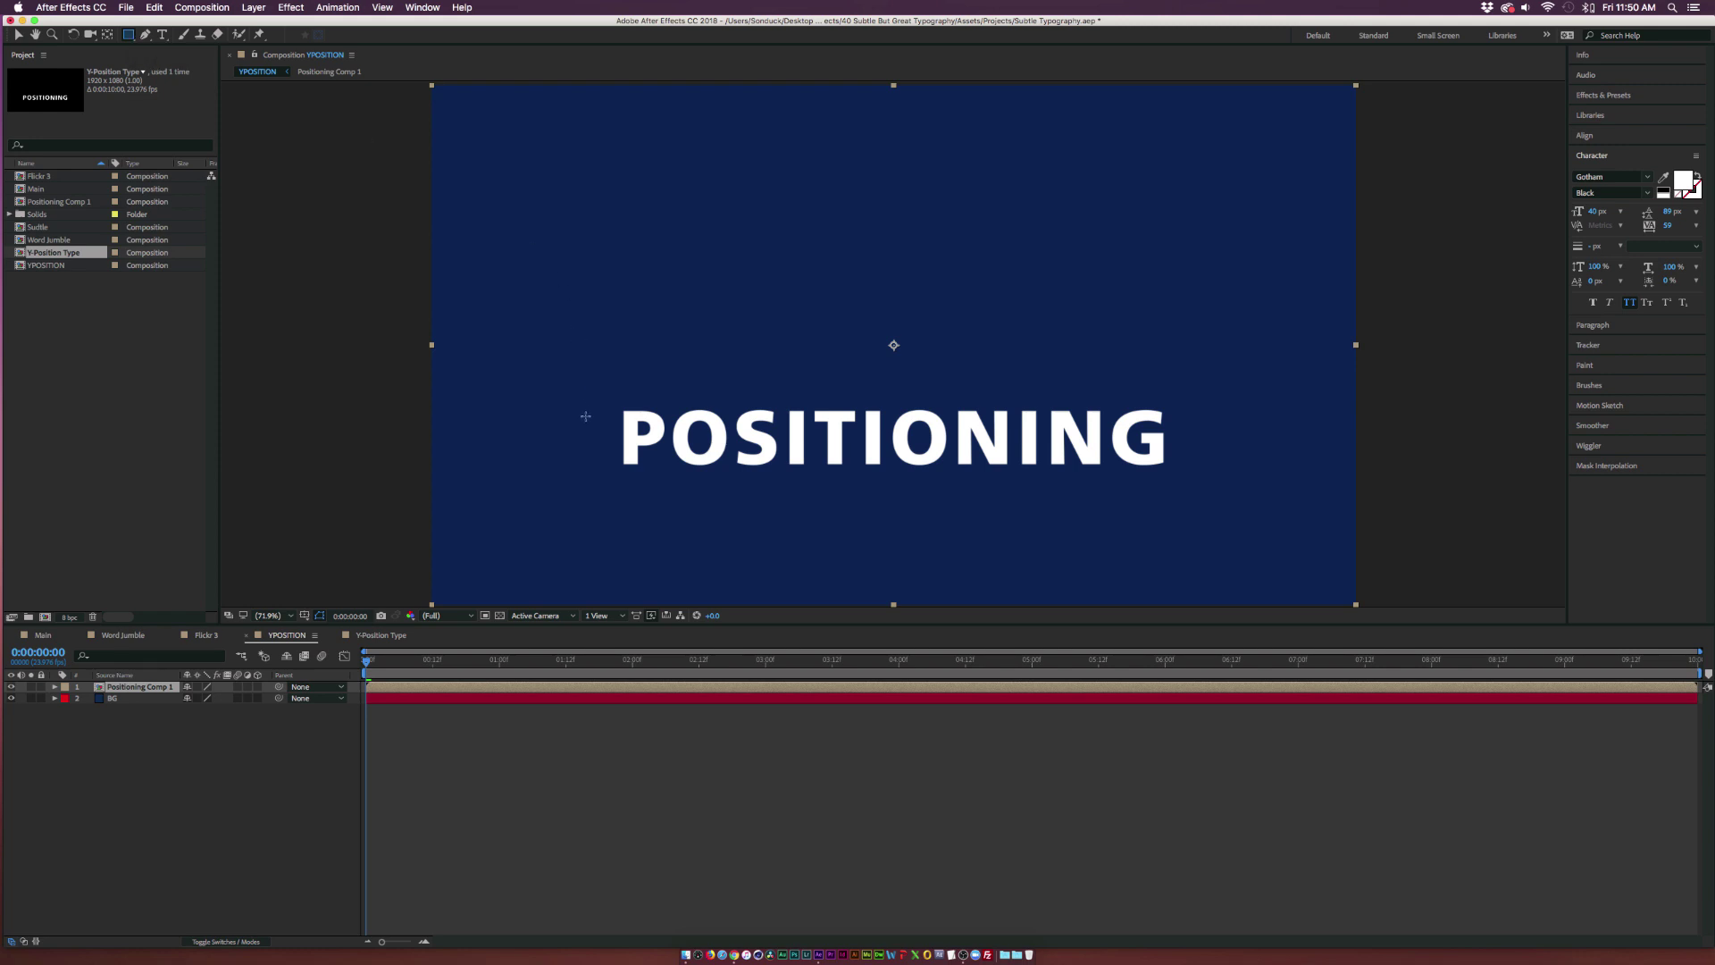
drag(579, 405, 1285, 271)
drag(388, 668, 571, 687)
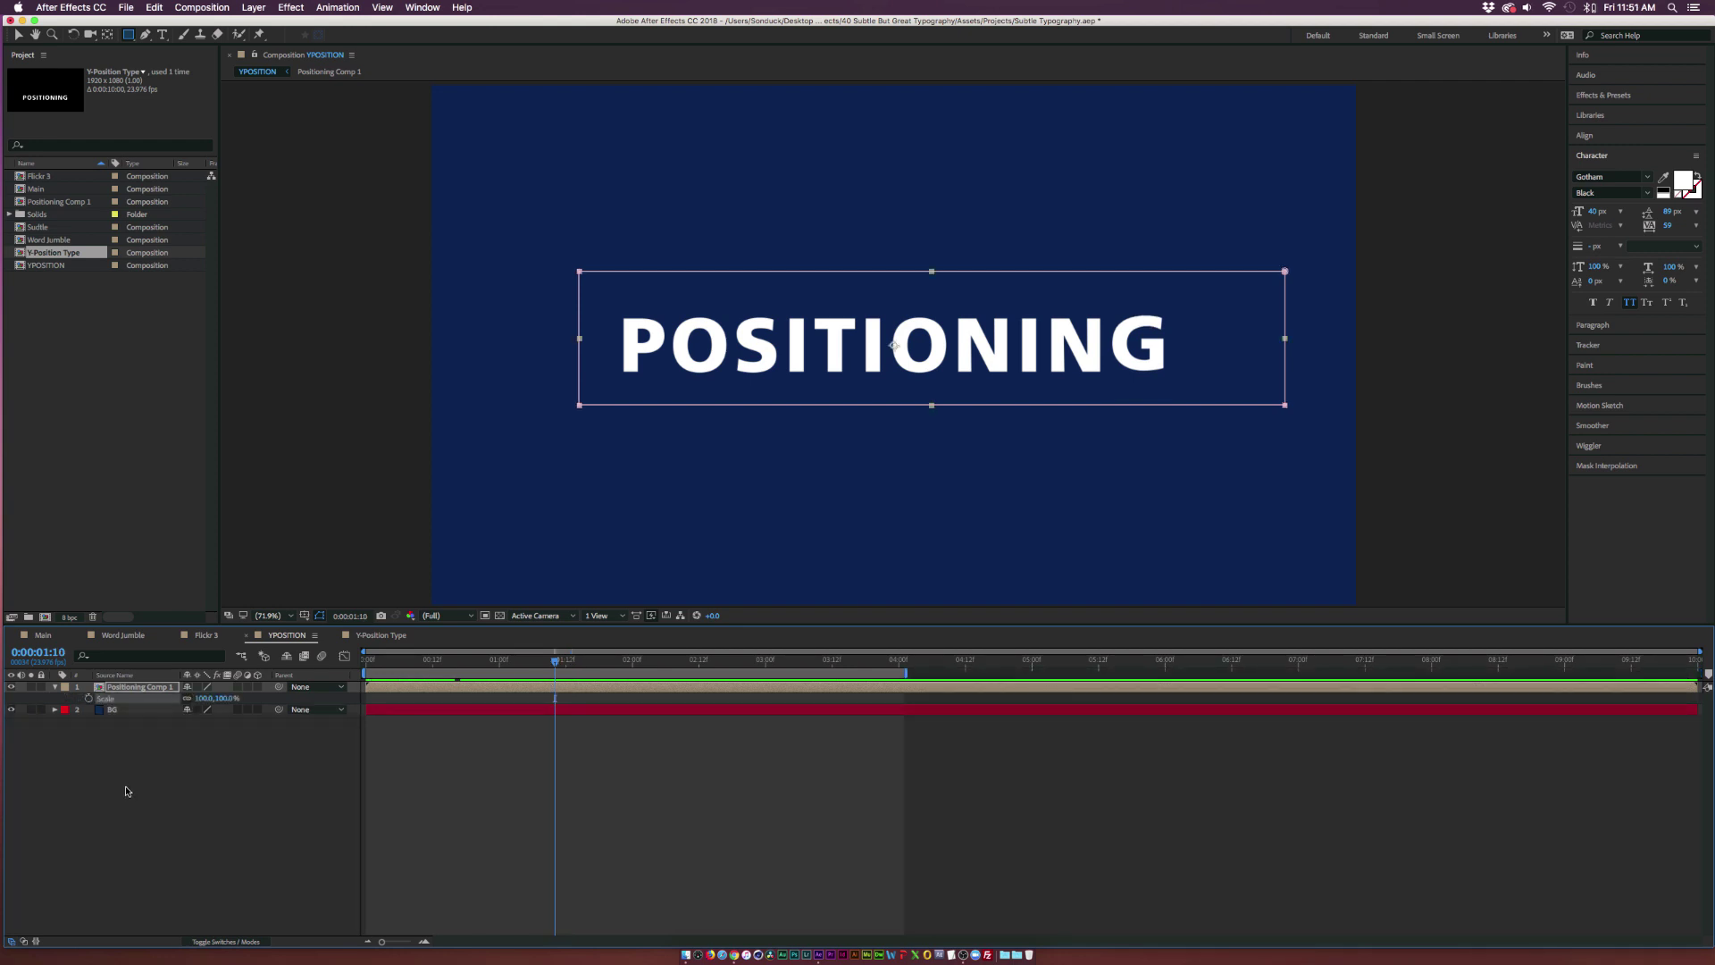
Keyframe the title's Scale at 86% at 1:20 and about 78% at 3:16, then preview.
key(s)
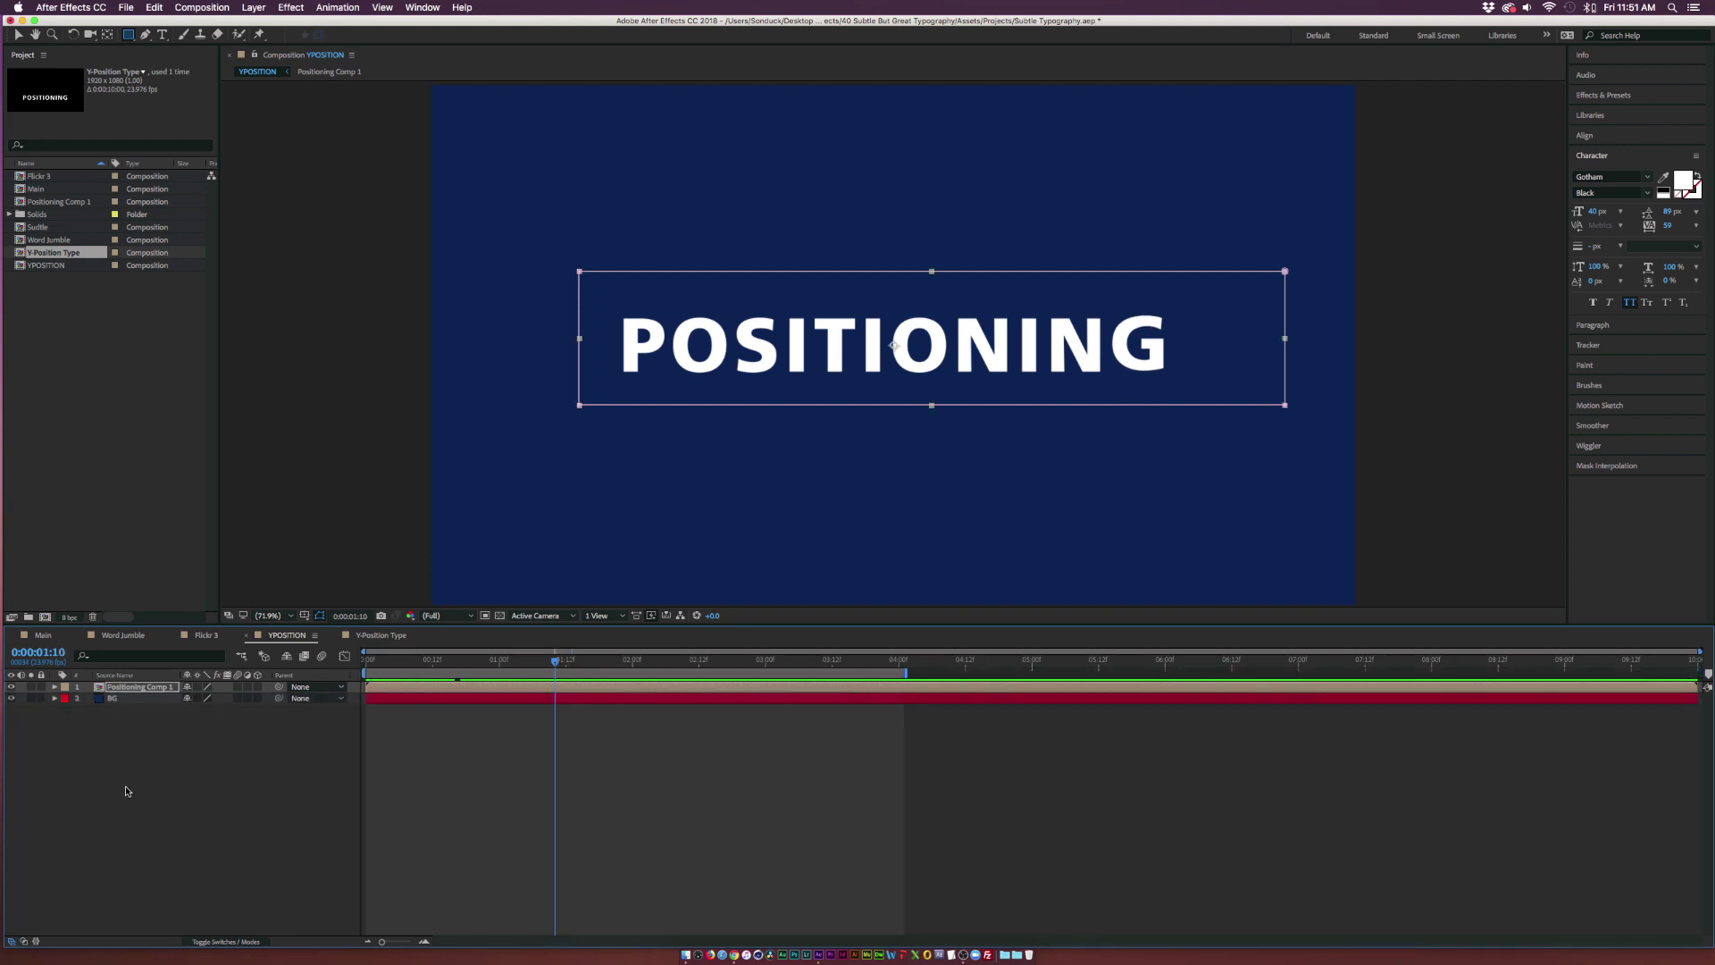
key(s)
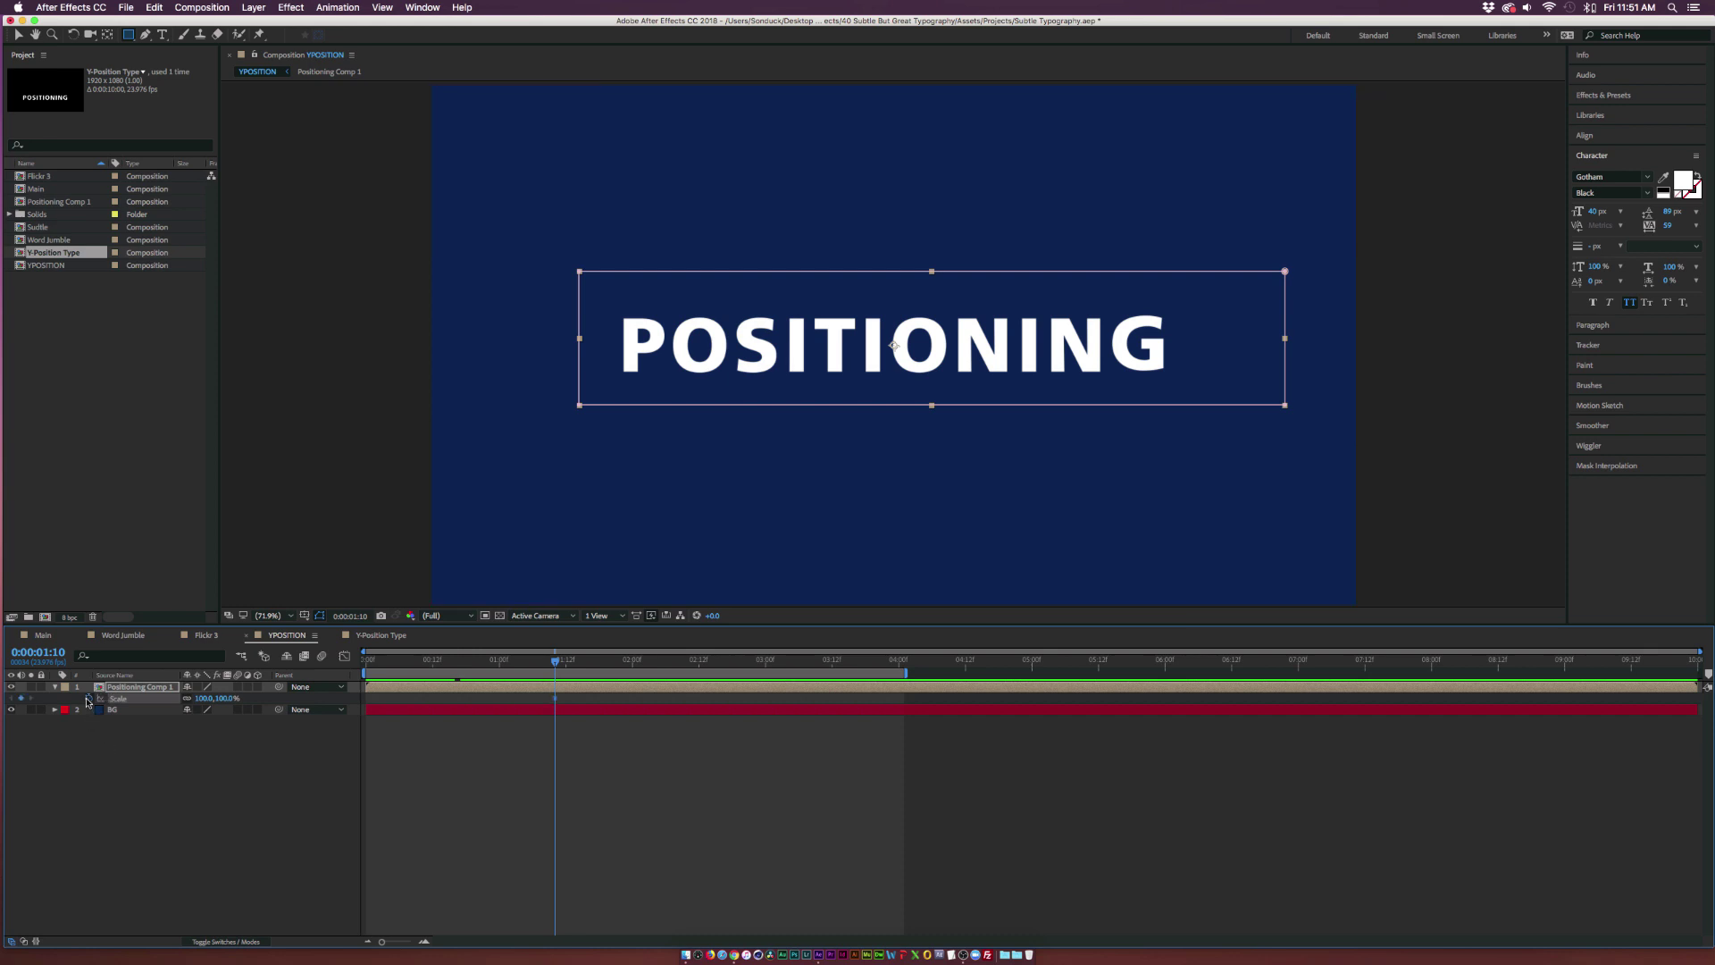
drag(554, 661, 607, 665)
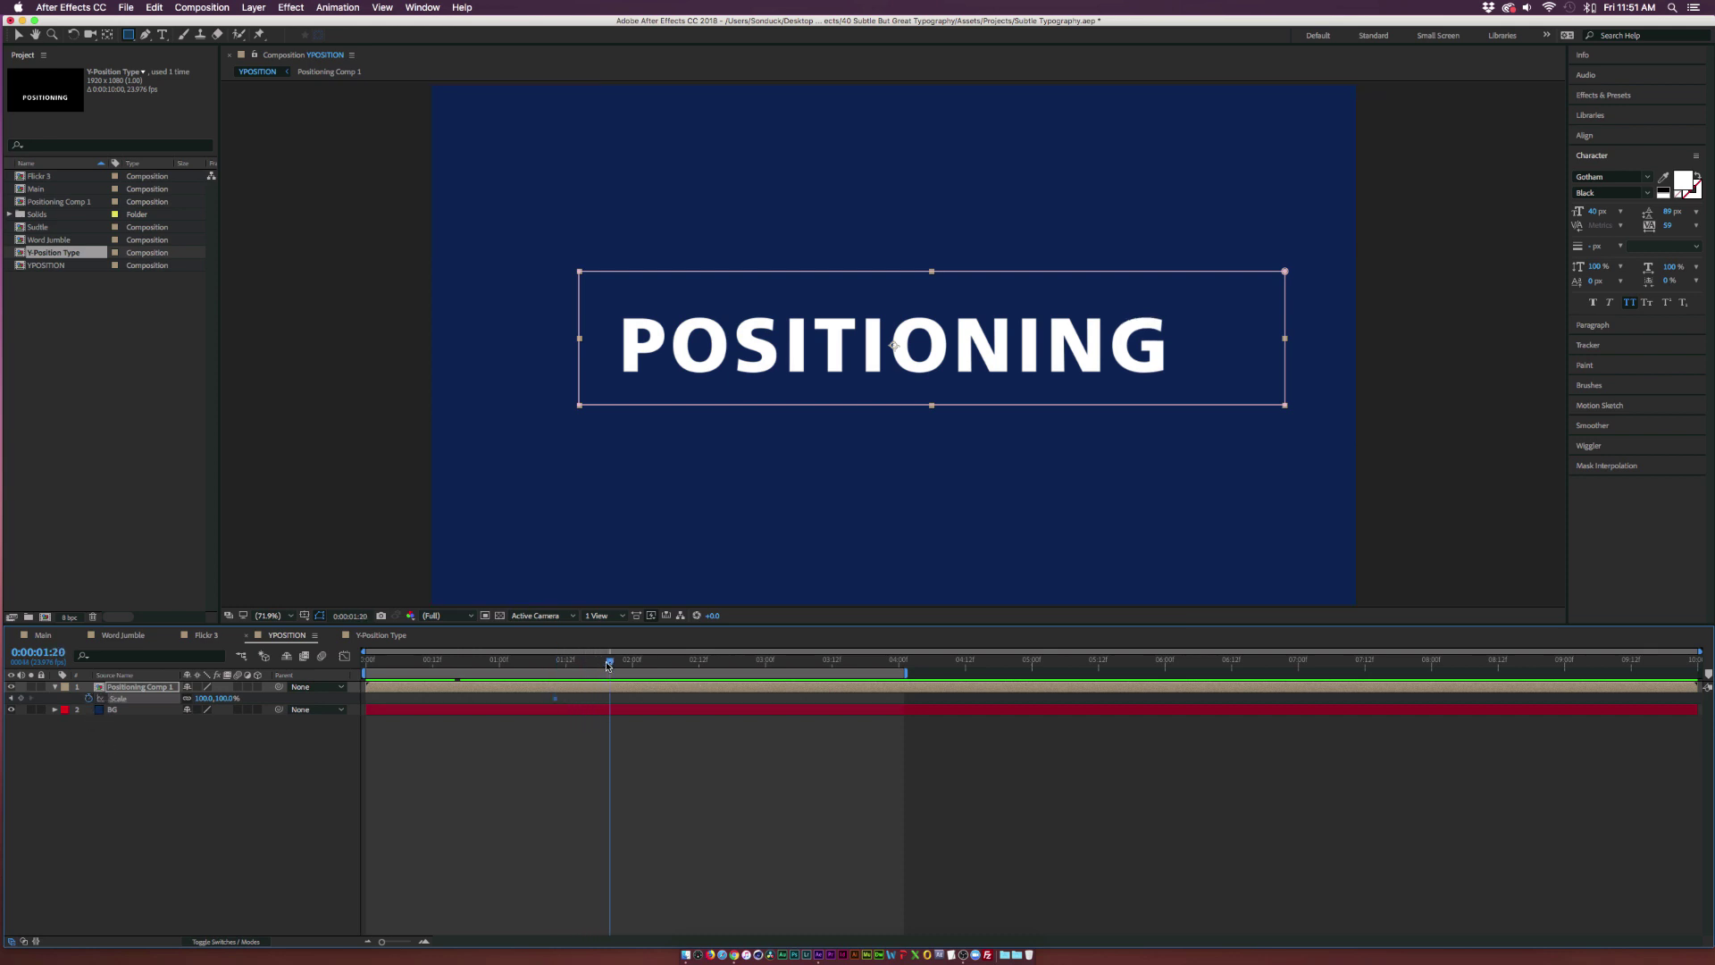
key(space)
mouse_move(207, 698)
mouse_down()
mouse_move(191, 698)
mouse_move(207, 697)
mouse_up()
drag(838, 665, 854, 665)
drag(209, 703, 193, 700)
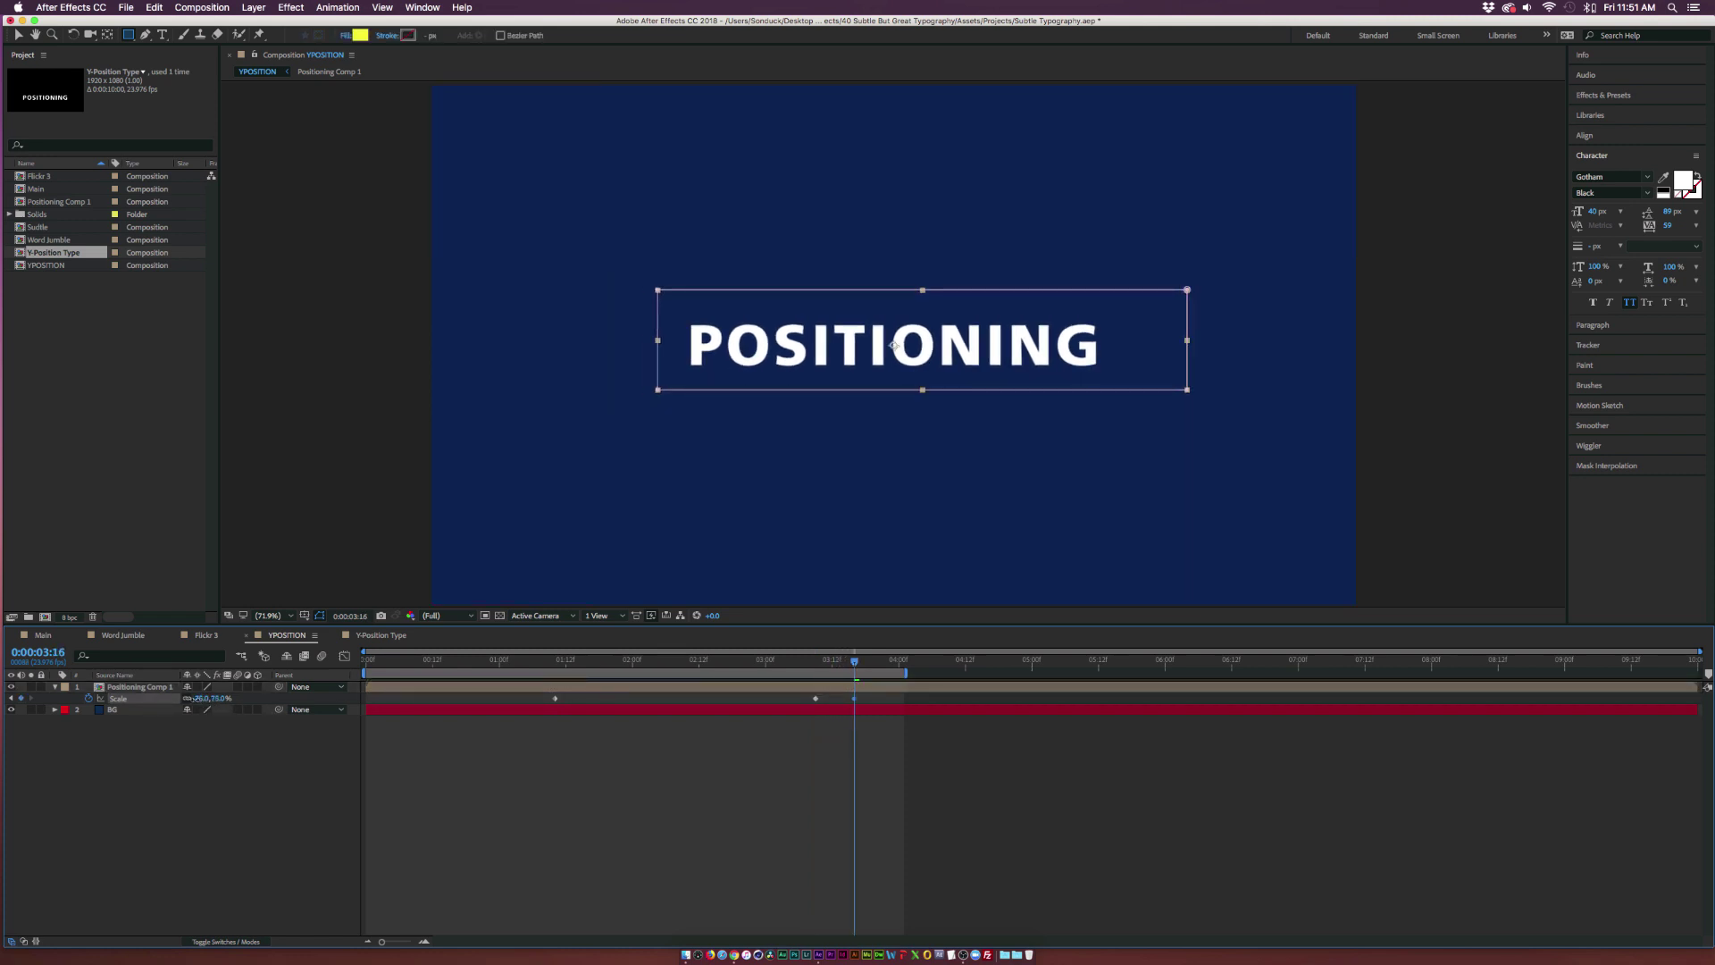
key(space)
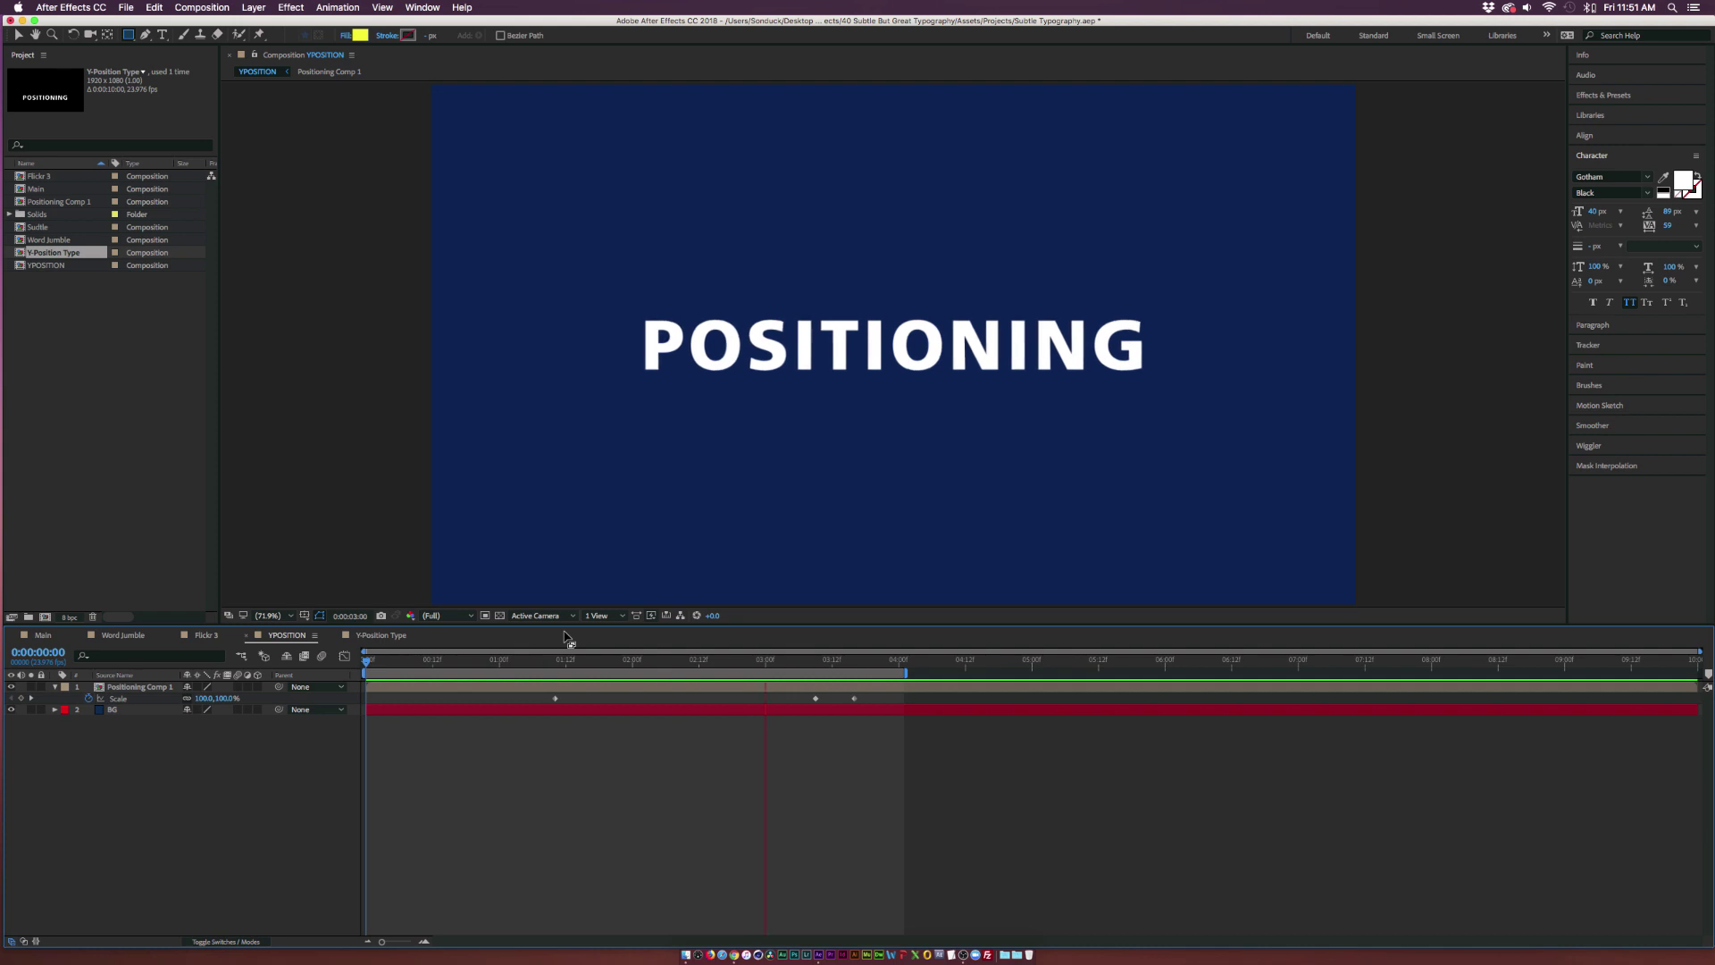
key(space)
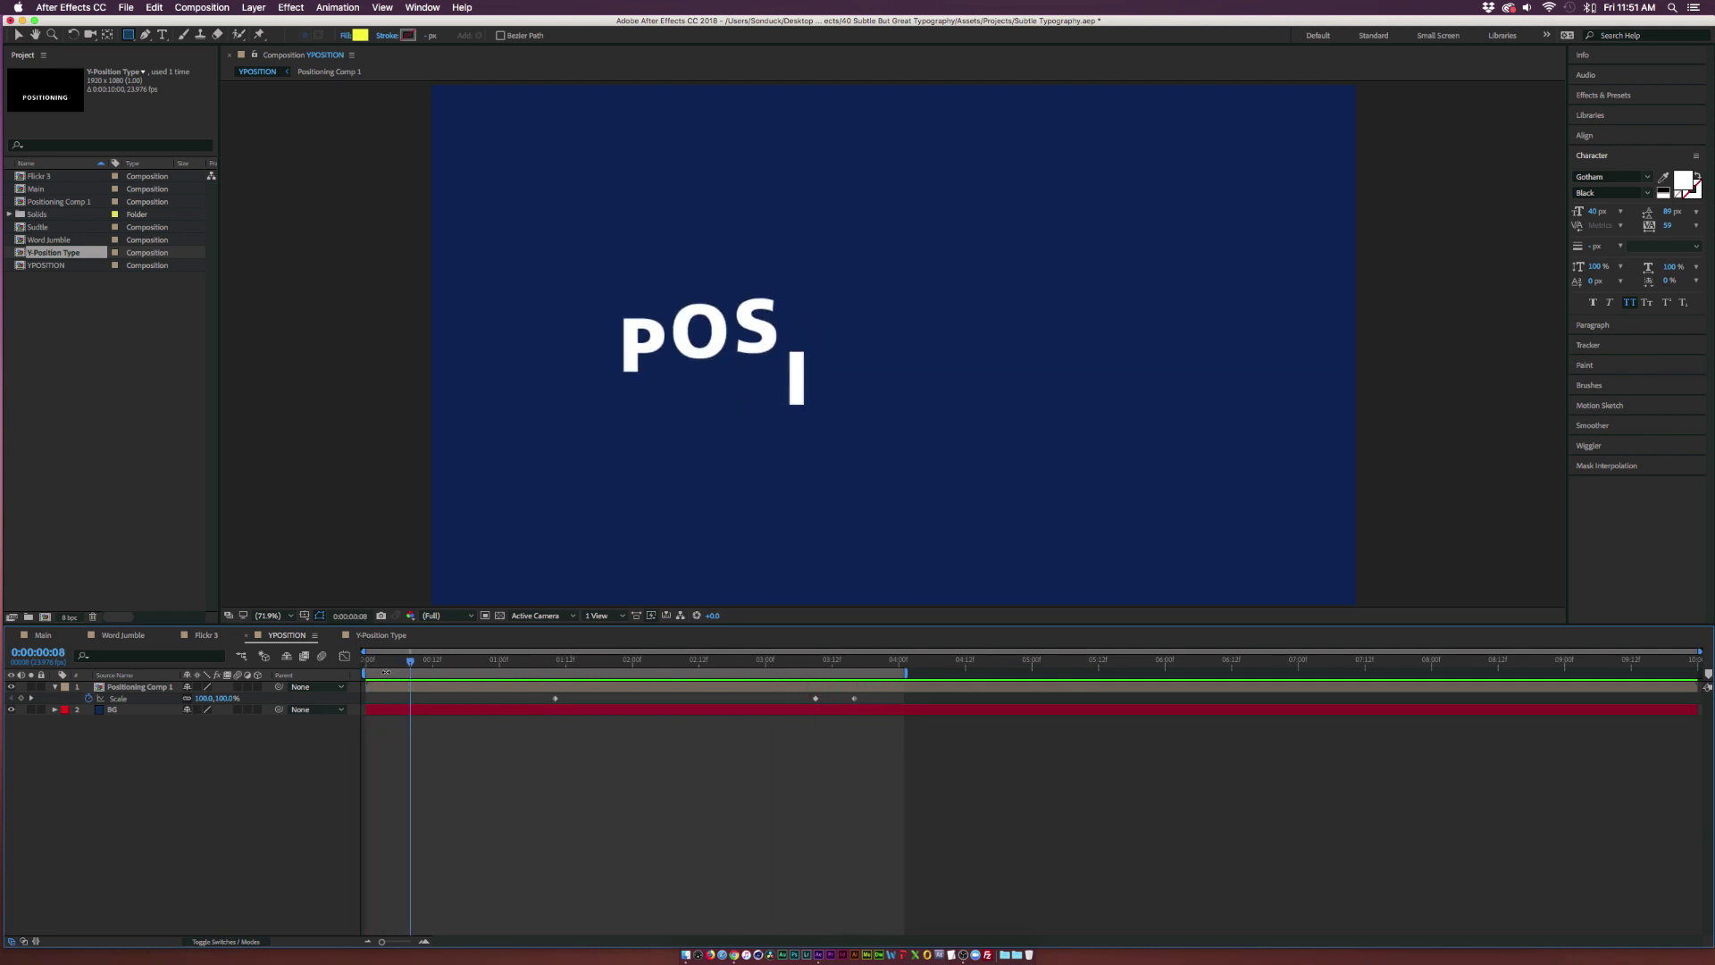
click(122, 634)
key(space)
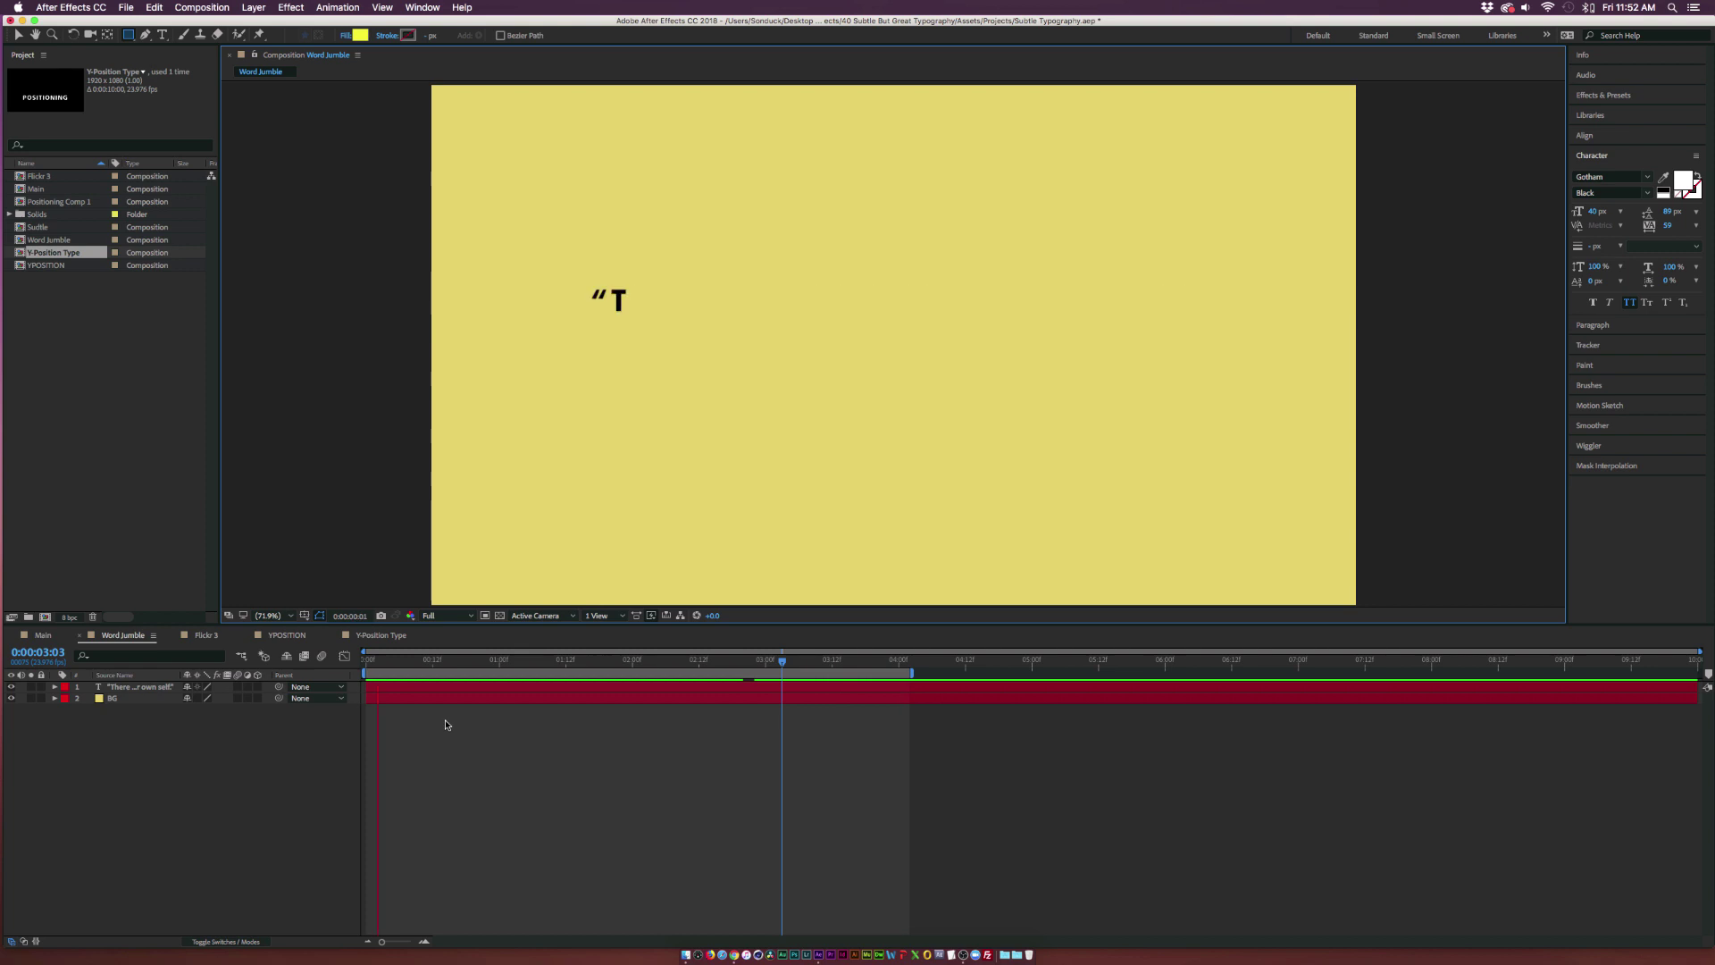
Delete the quote layer's existing animation so the full quote shows from the first frame.
click(343, 657)
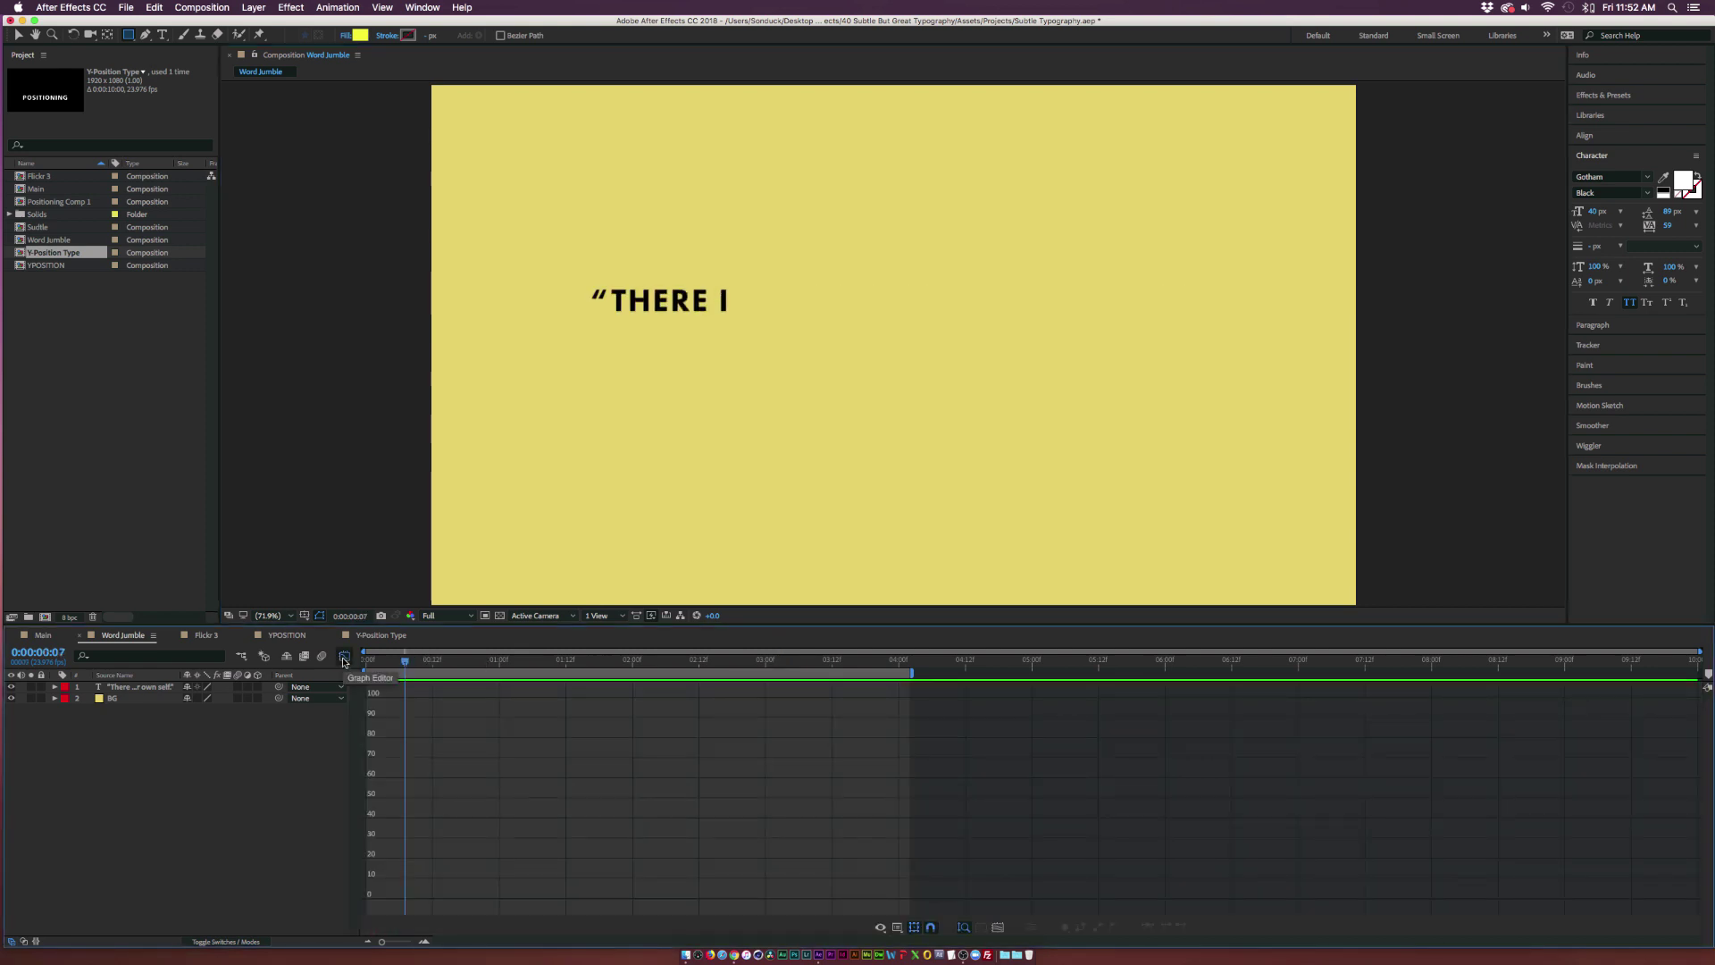
key(ctrl+Down)
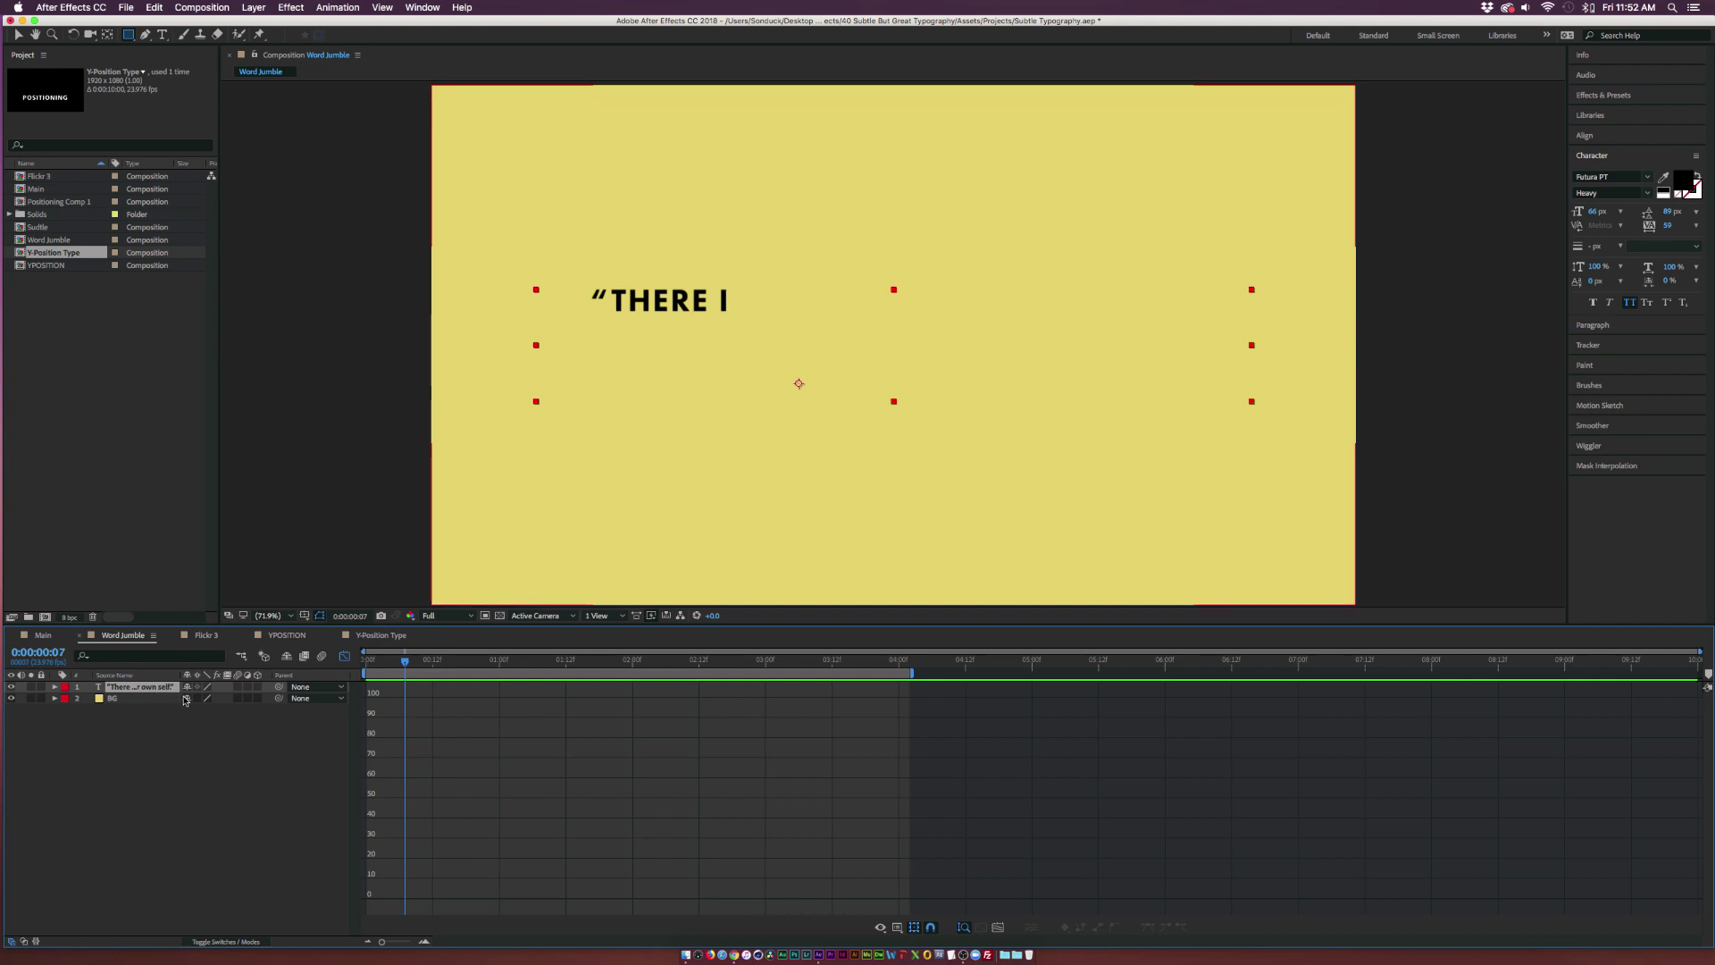
key(shift+F3)
mouse_move(405, 661)
mouse_down()
mouse_move(477, 661)
mouse_move(417, 662)
mouse_up()
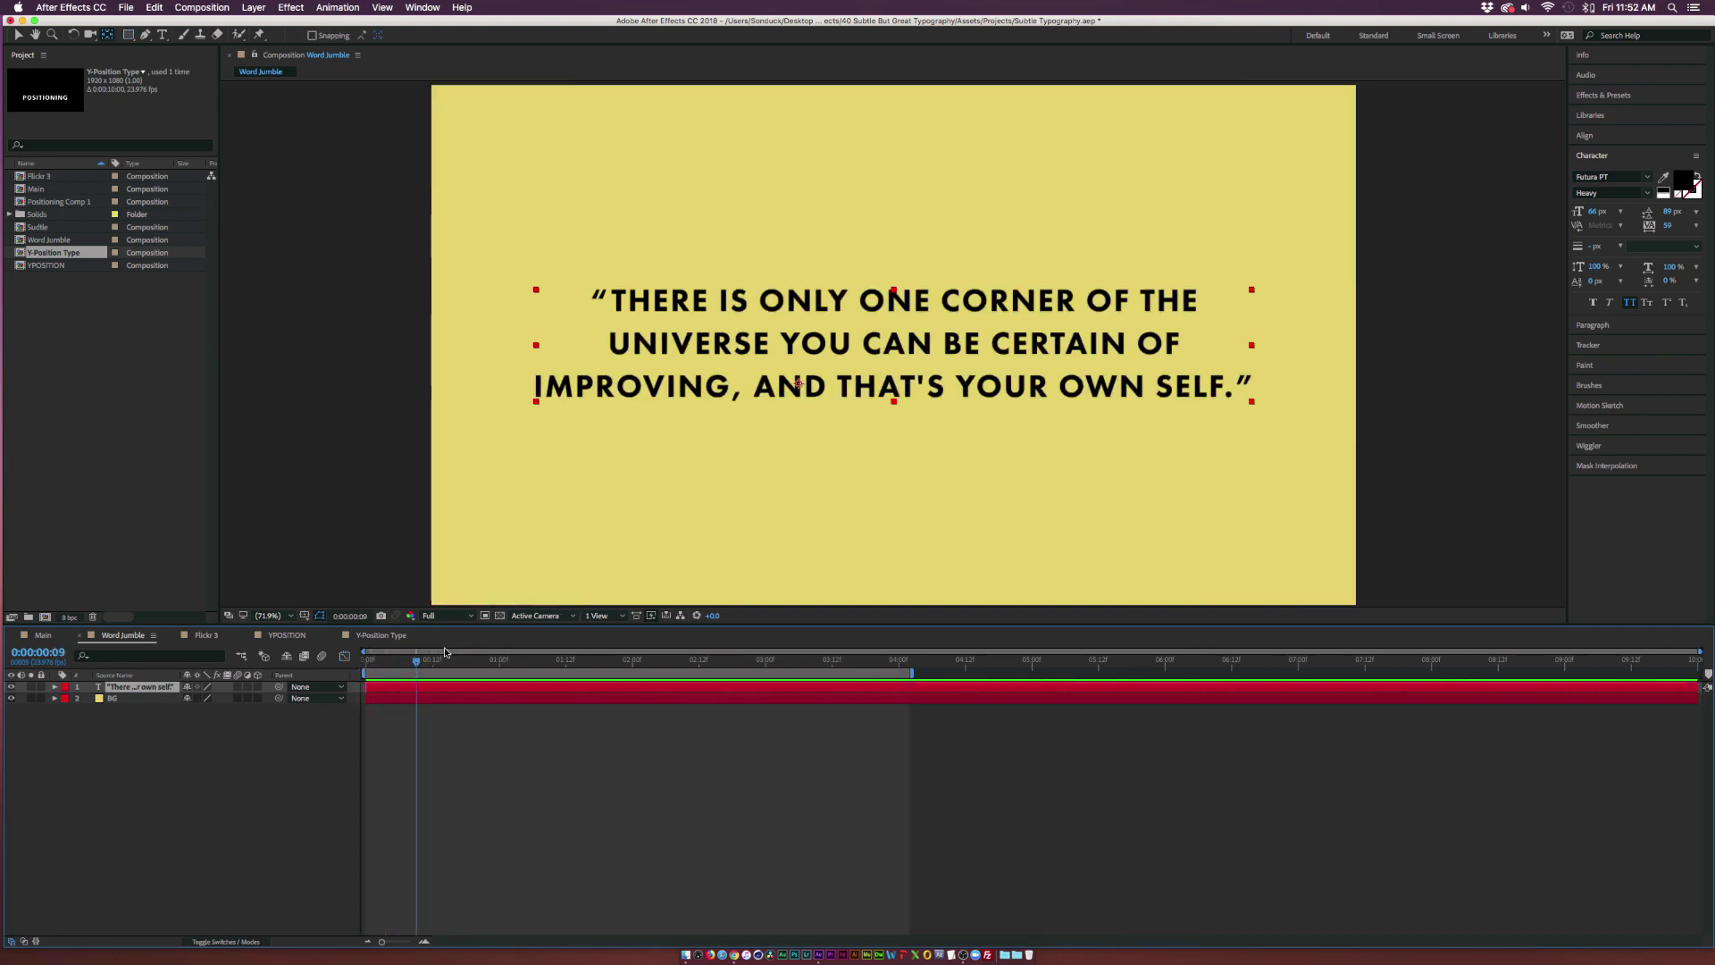
Apply the Animation Presets > Text > Animate In > Typewriter preset to the quote layer.
click(1614, 95)
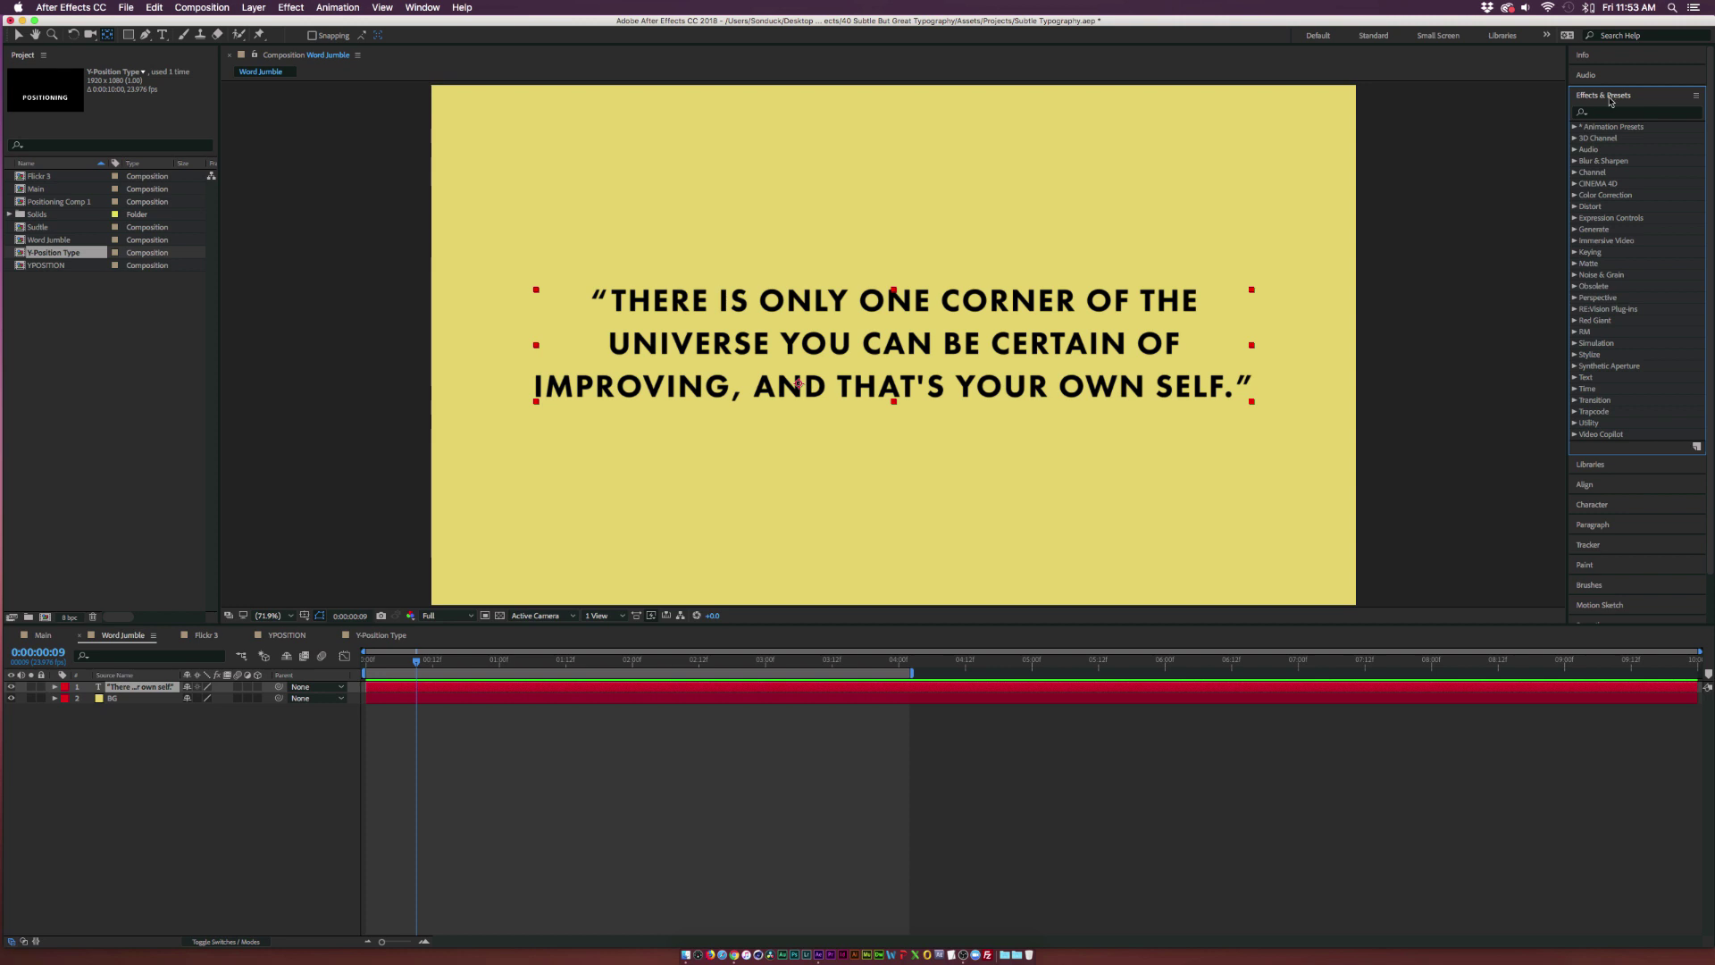
click(1574, 127)
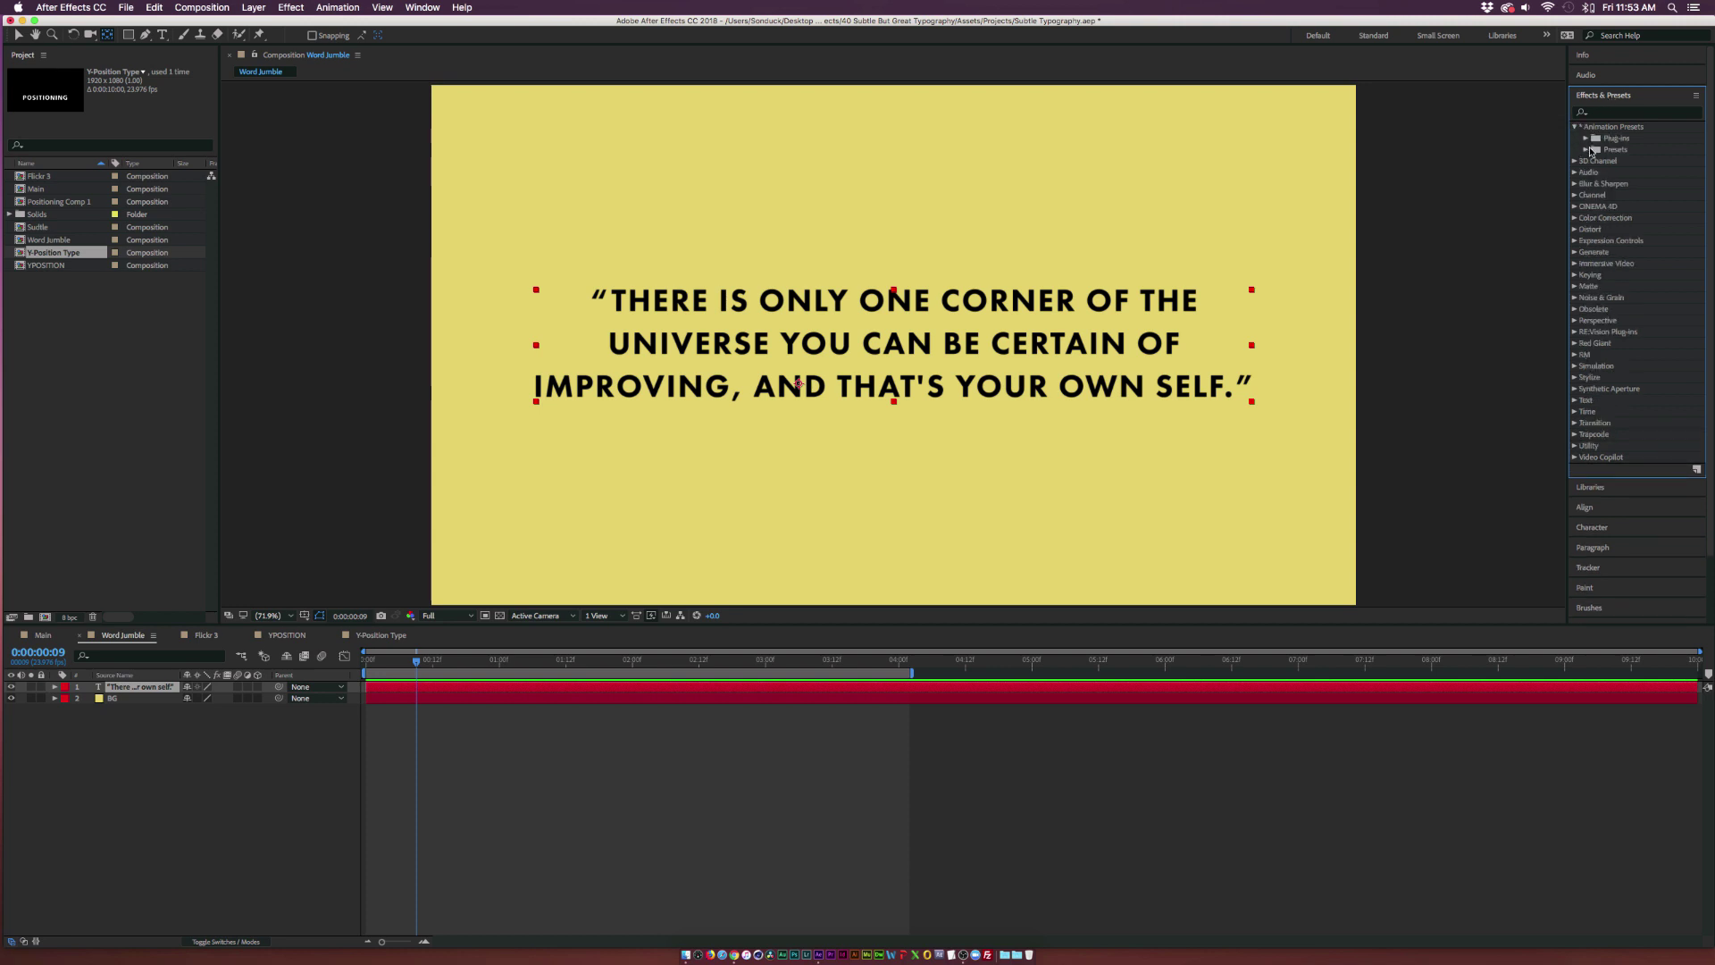
click(1586, 149)
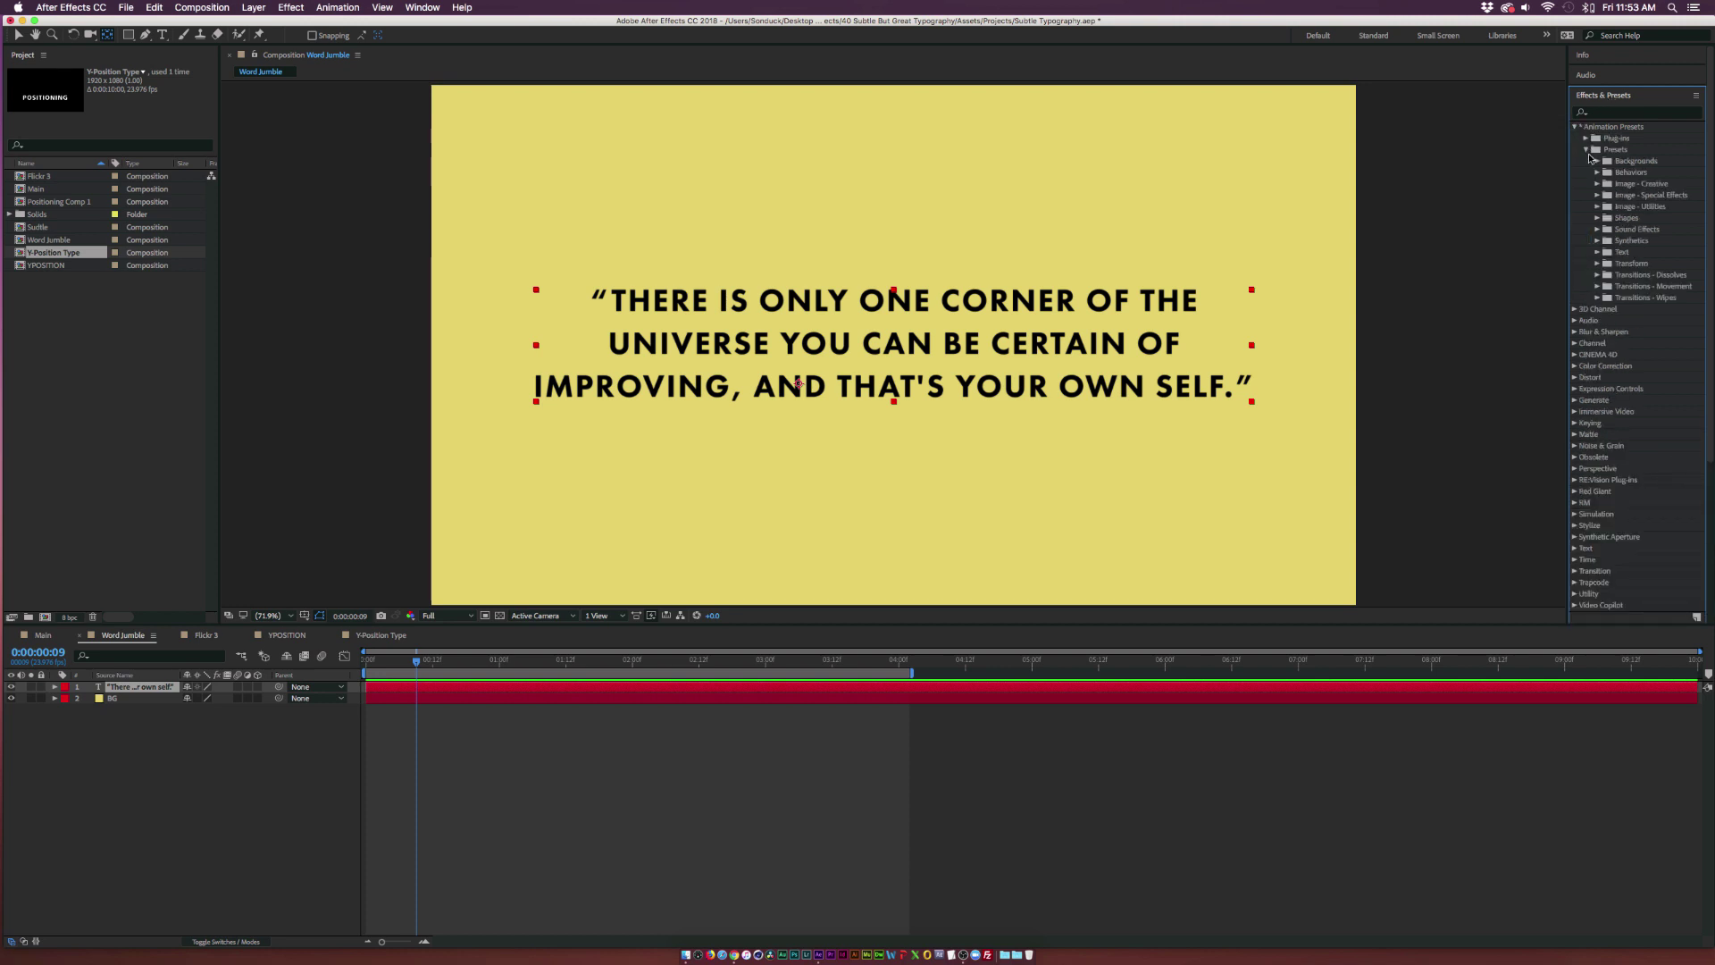
click(1598, 253)
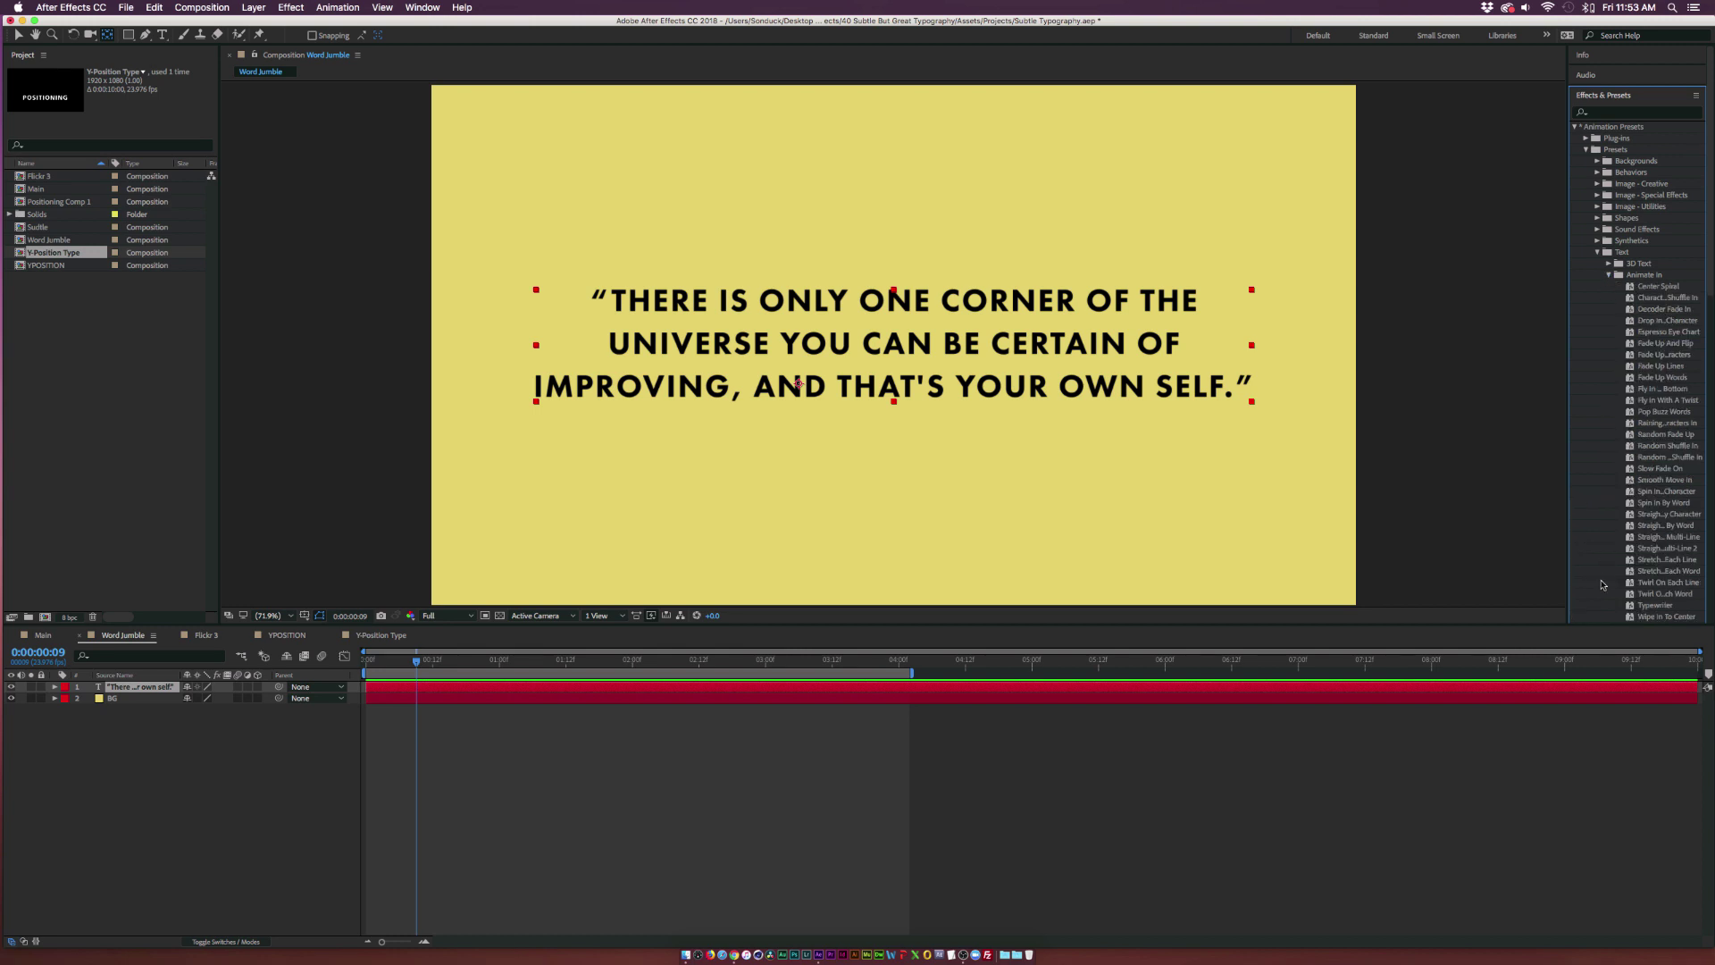
scroll(1626, 313, down, 5)
scroll(1649, 304, up, 5)
drag(1648, 252, 673, 354)
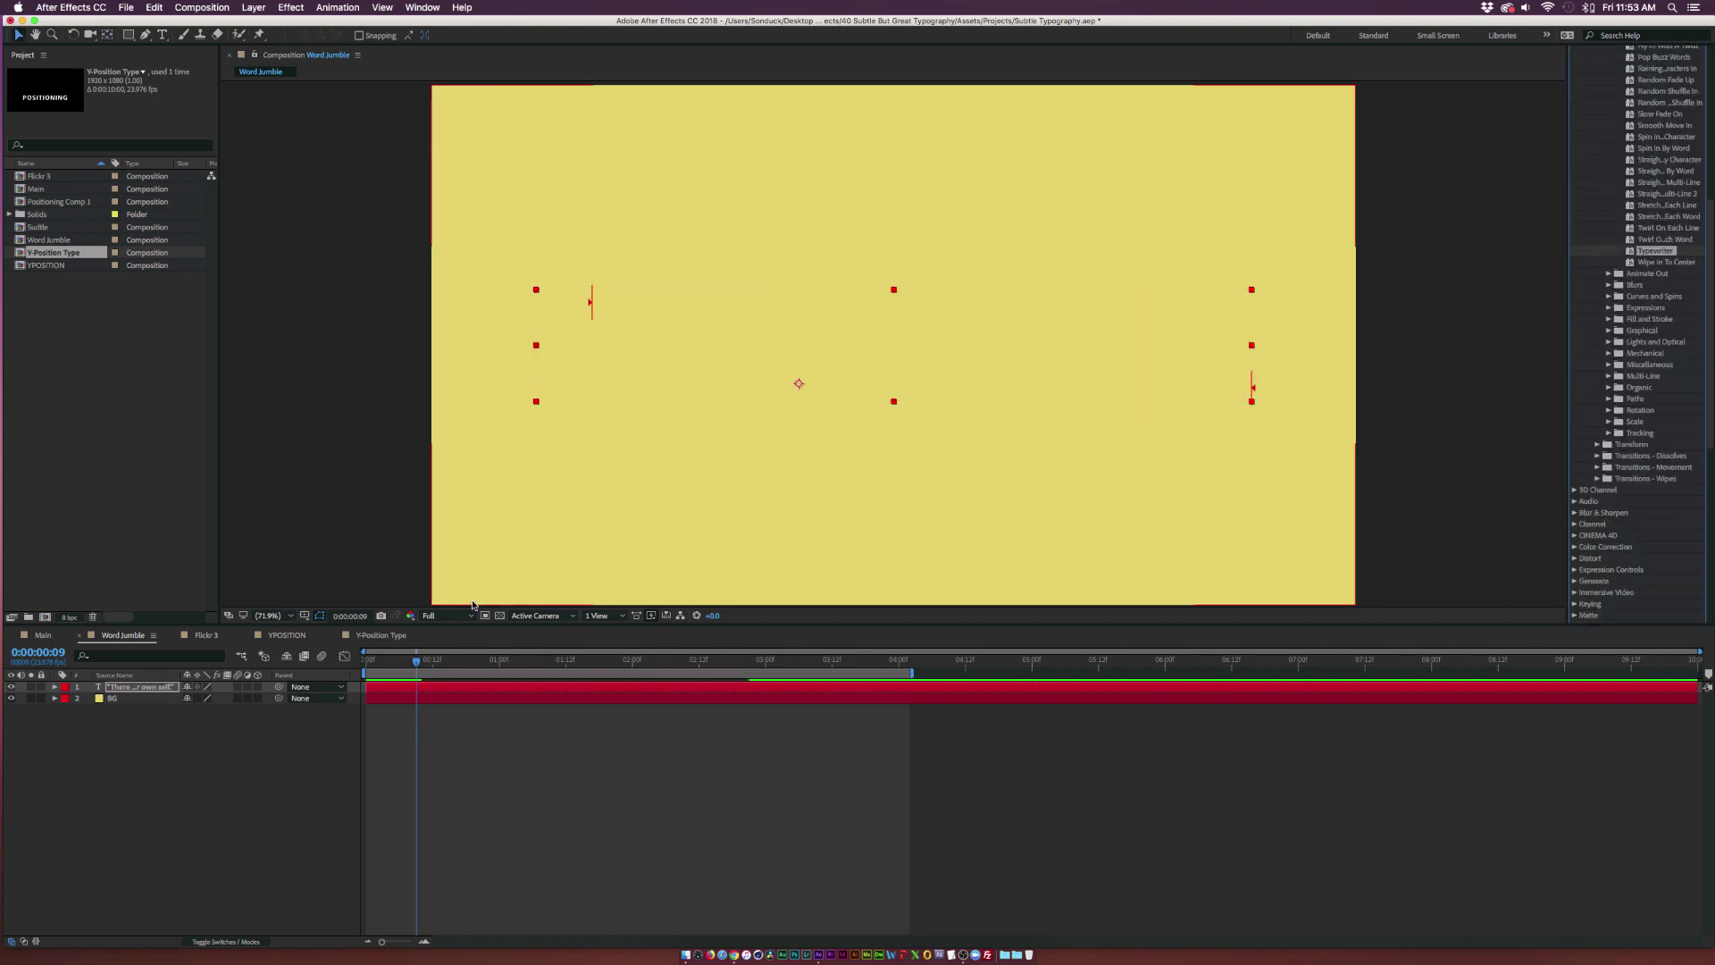
Shift the Typewriter Start keyframes to begin at 0:00, end the work area there, and preview.
key(u)
click(750, 702)
click(749, 709)
drag(417, 710, 366, 709)
click(698, 671)
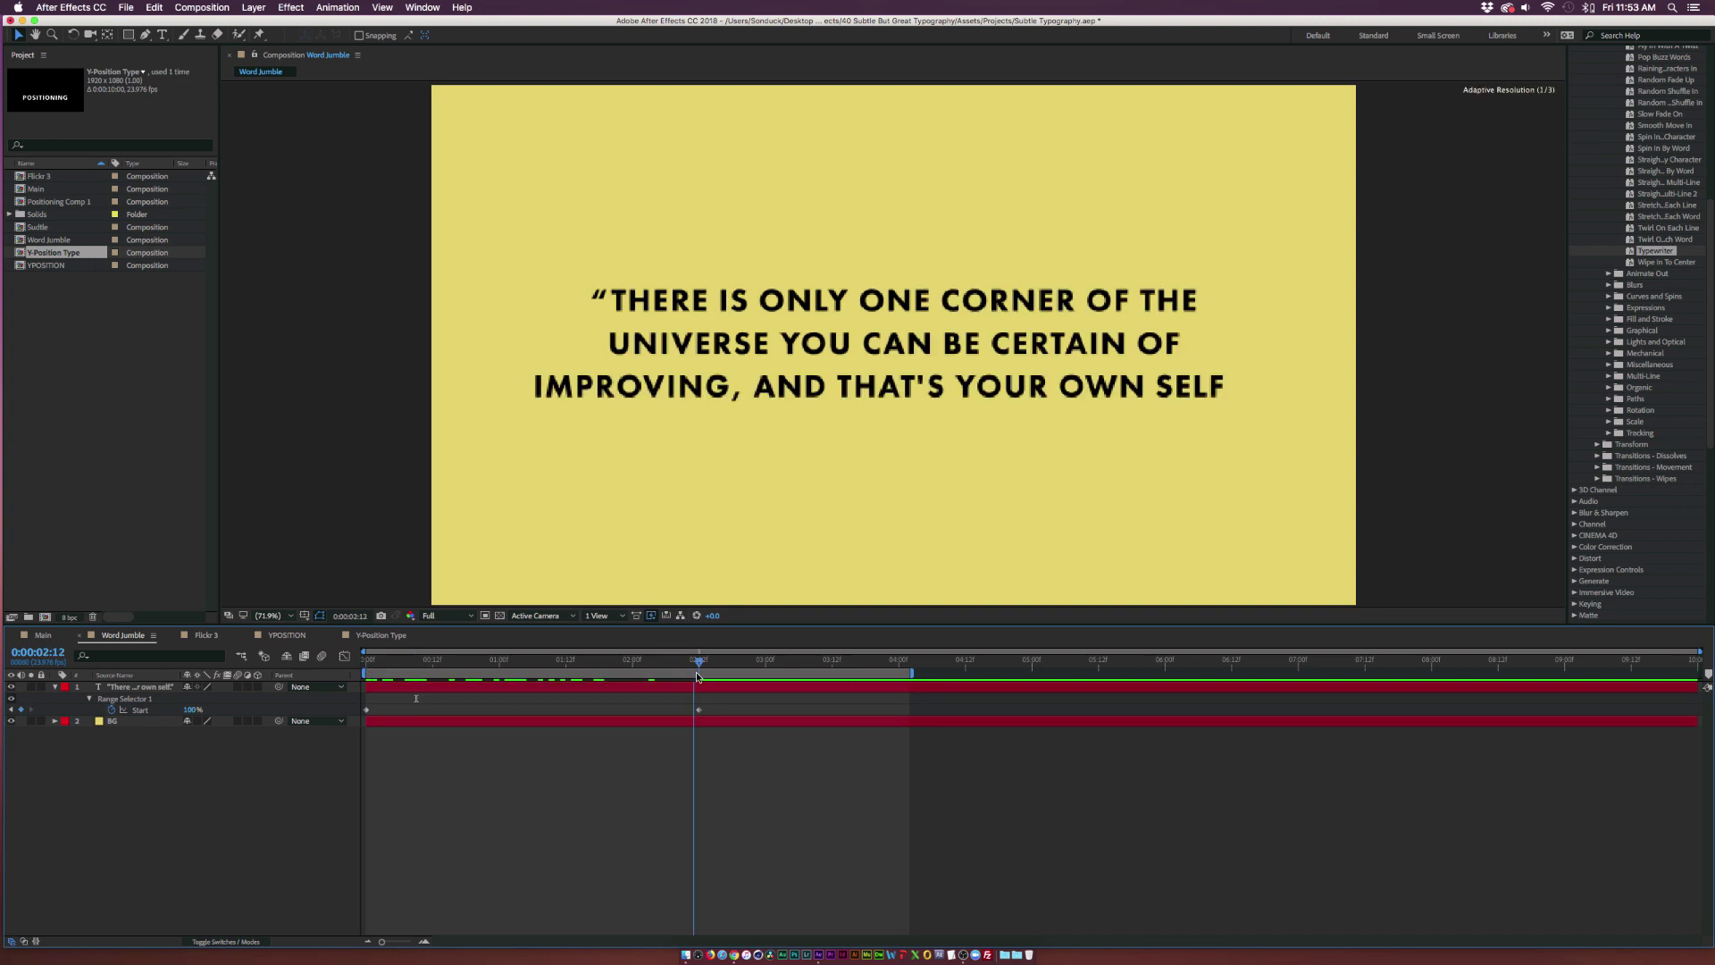
key(n)
key(space)
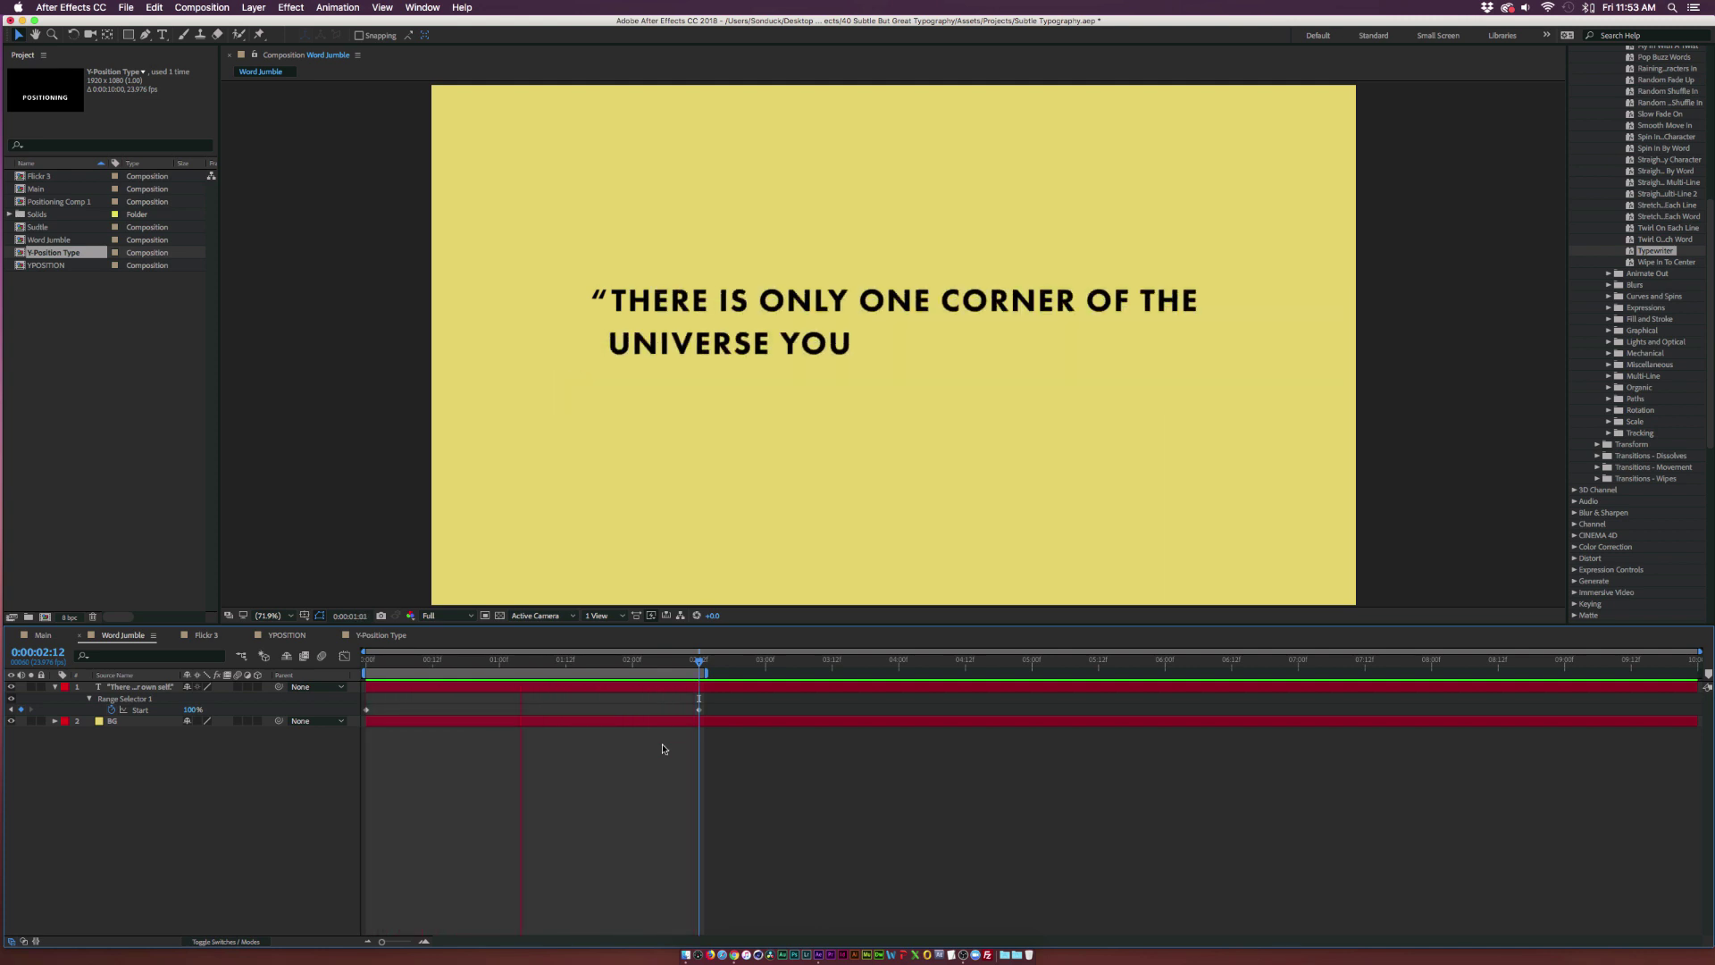
Move the final Typewriter Start keyframe later so the quote types more slowly.
drag(699, 709, 869, 673)
click(710, 664)
drag(503, 663, 298, 661)
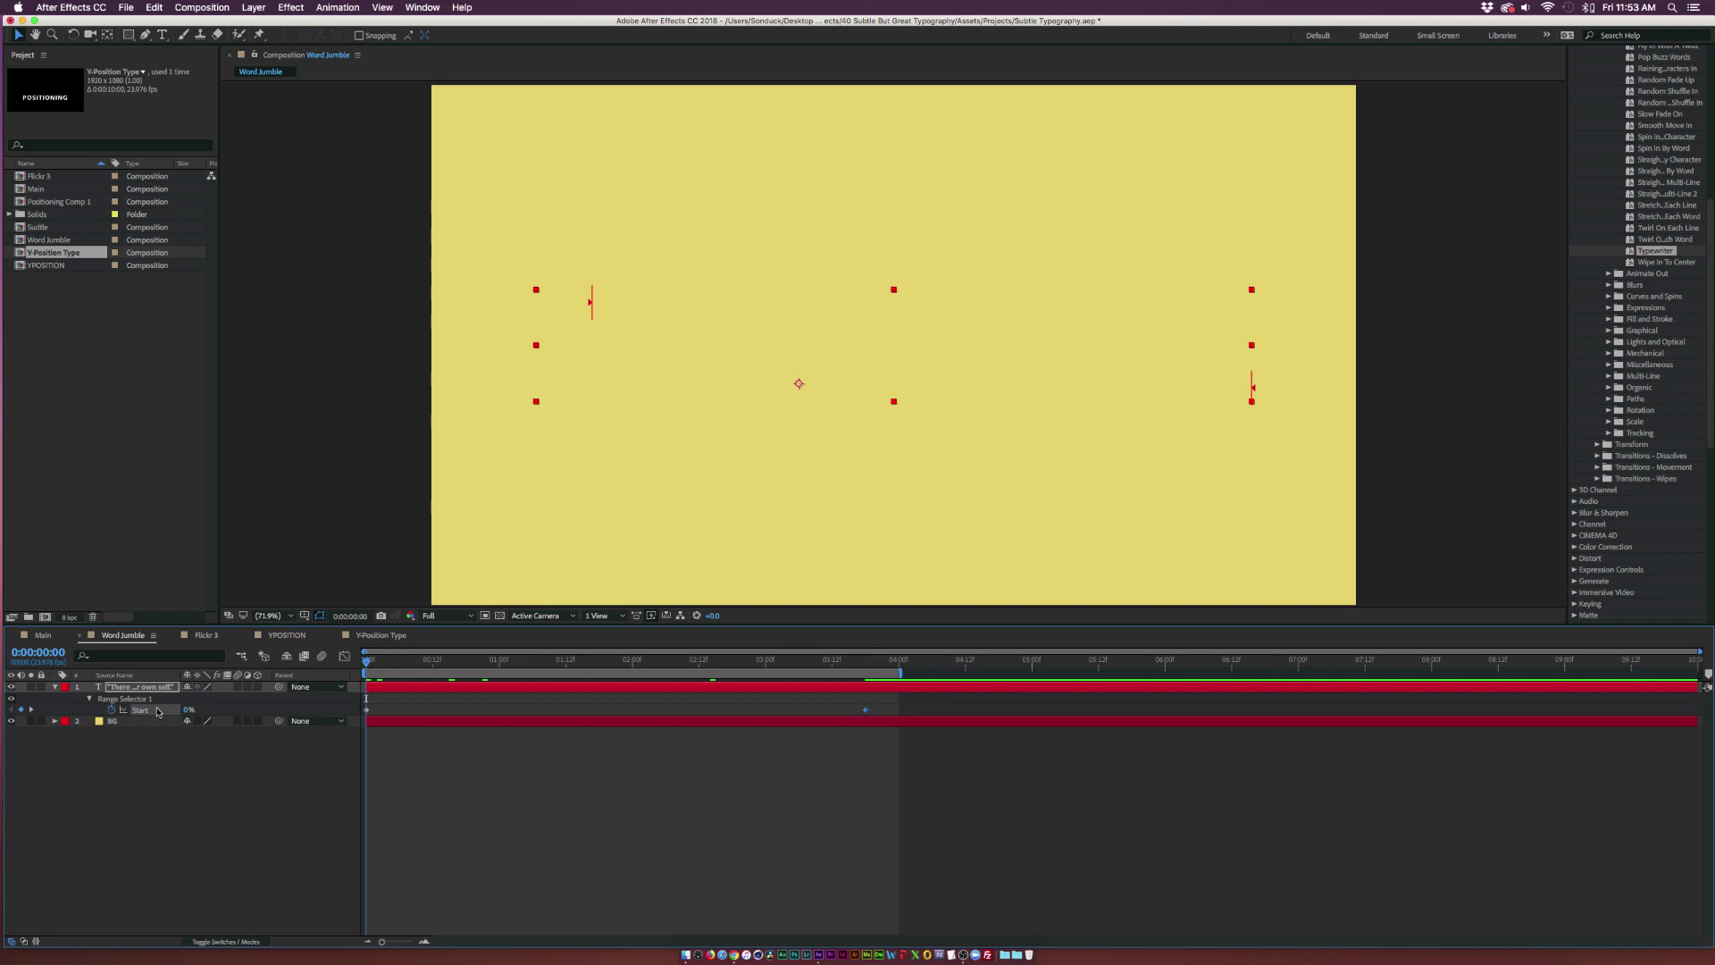
Easy Ease both Typewriter Start keyframes and check the eased curve in the Graph Editor.
click(343, 657)
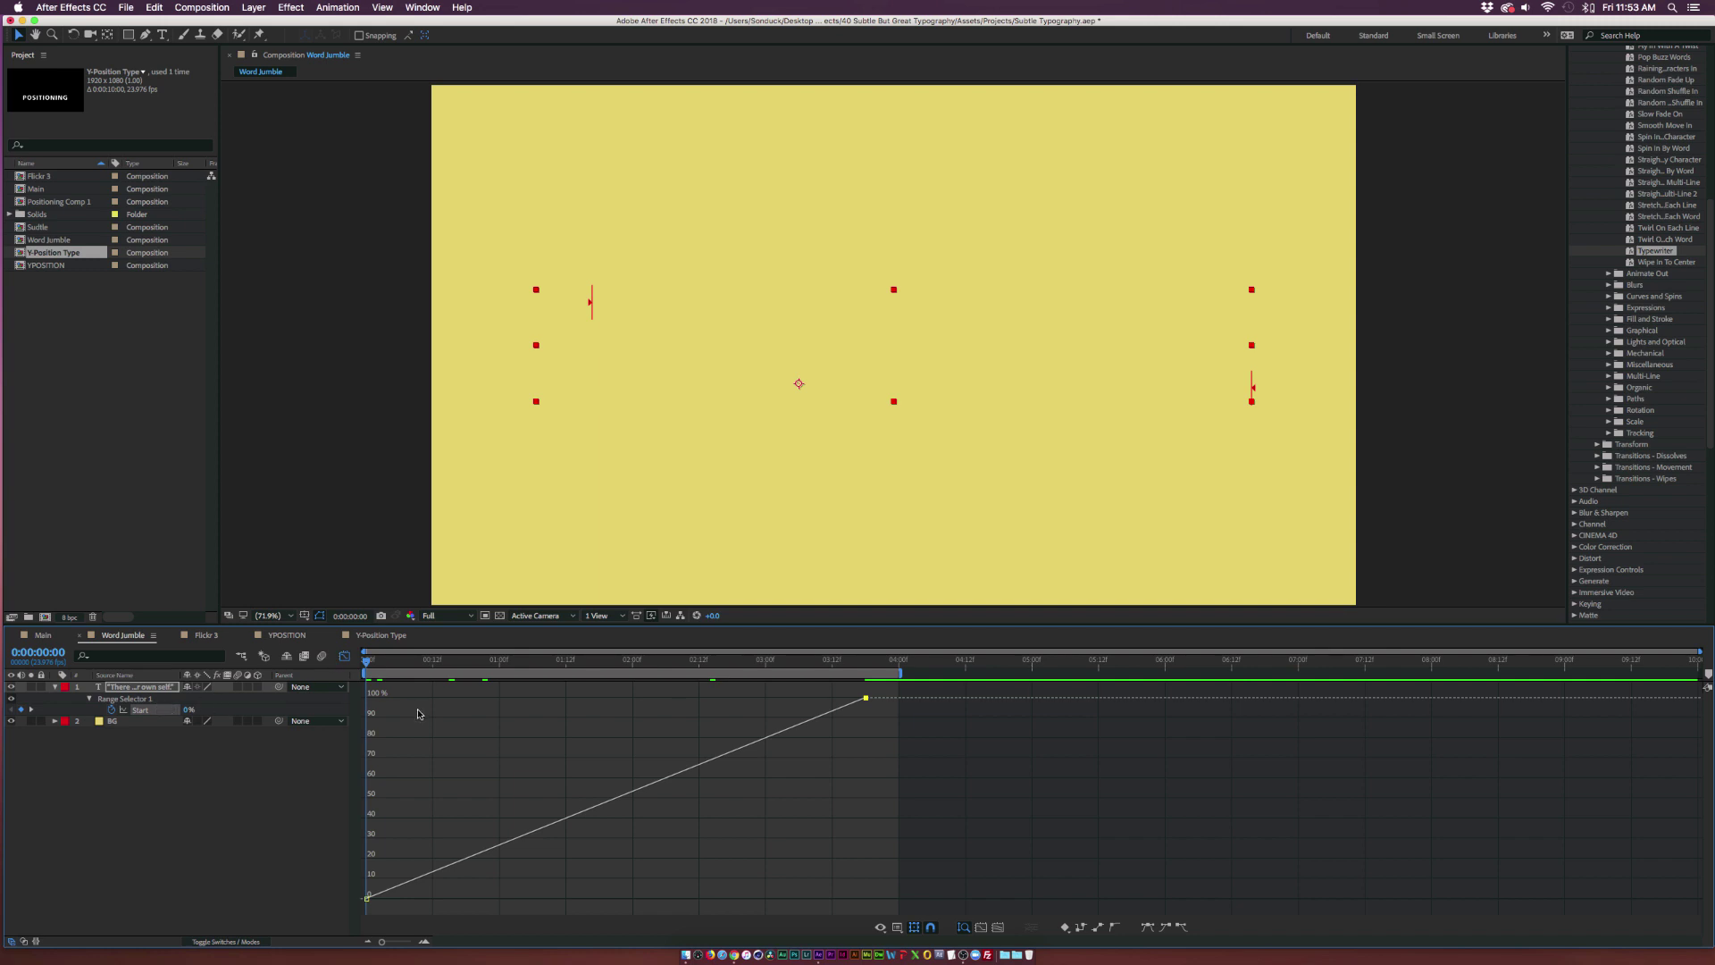
drag(378, 668, 319, 733)
click(345, 657)
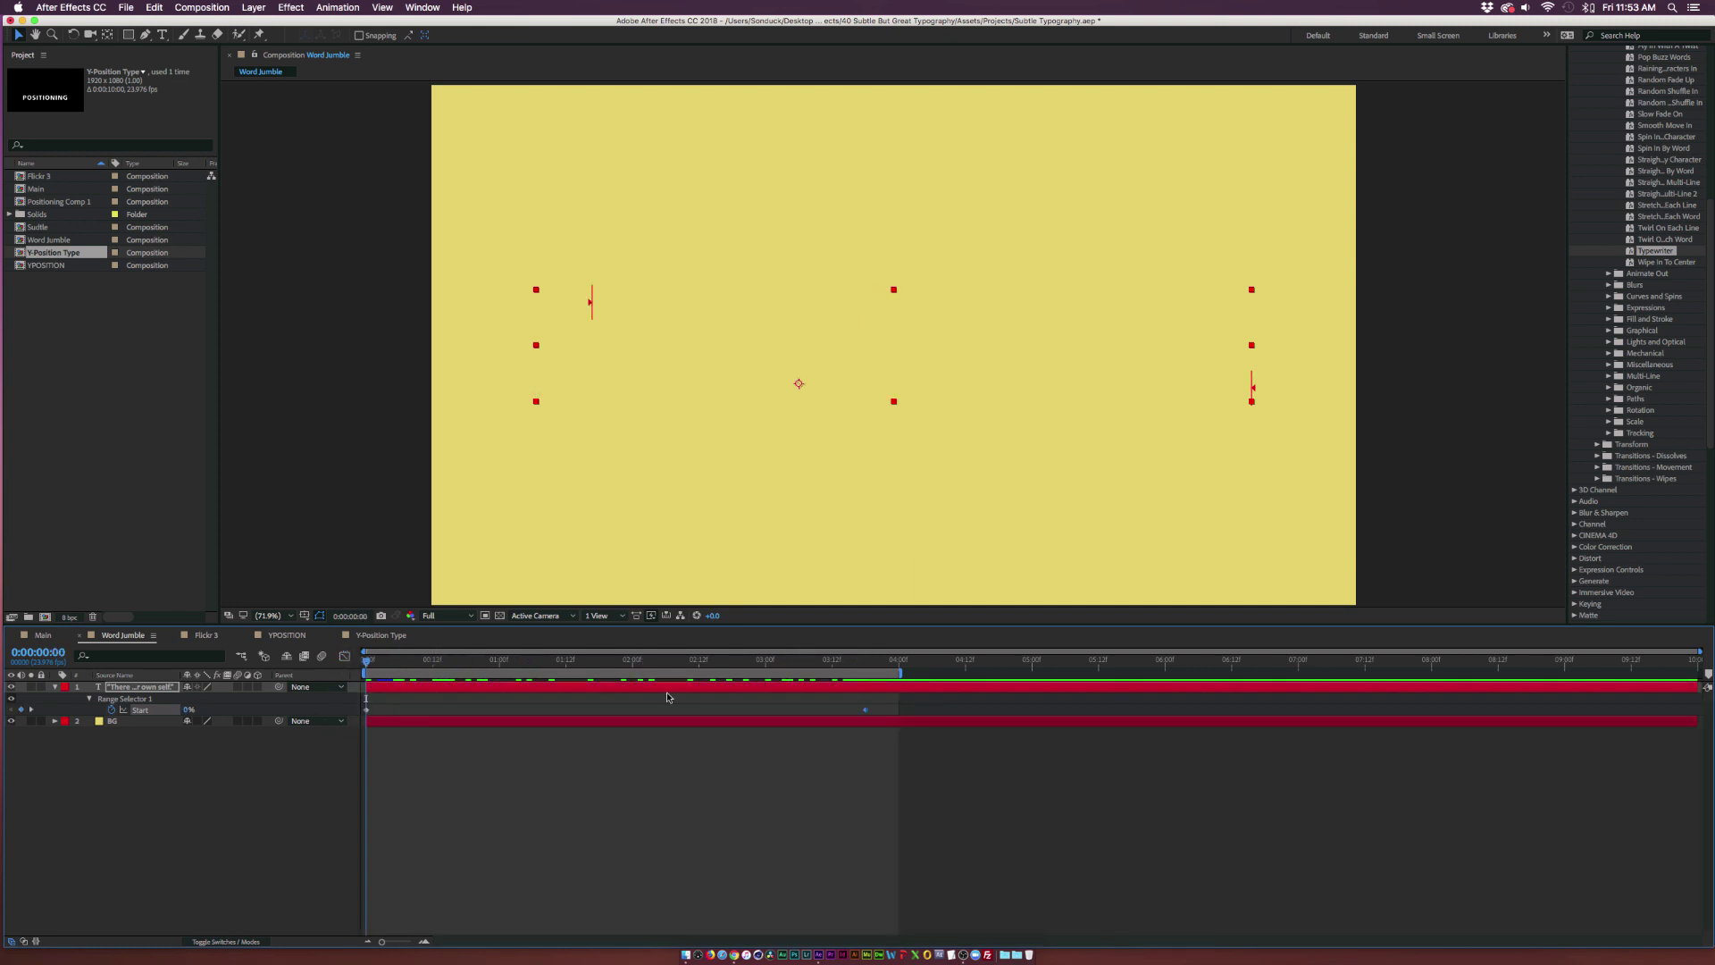
drag(915, 705, 358, 730)
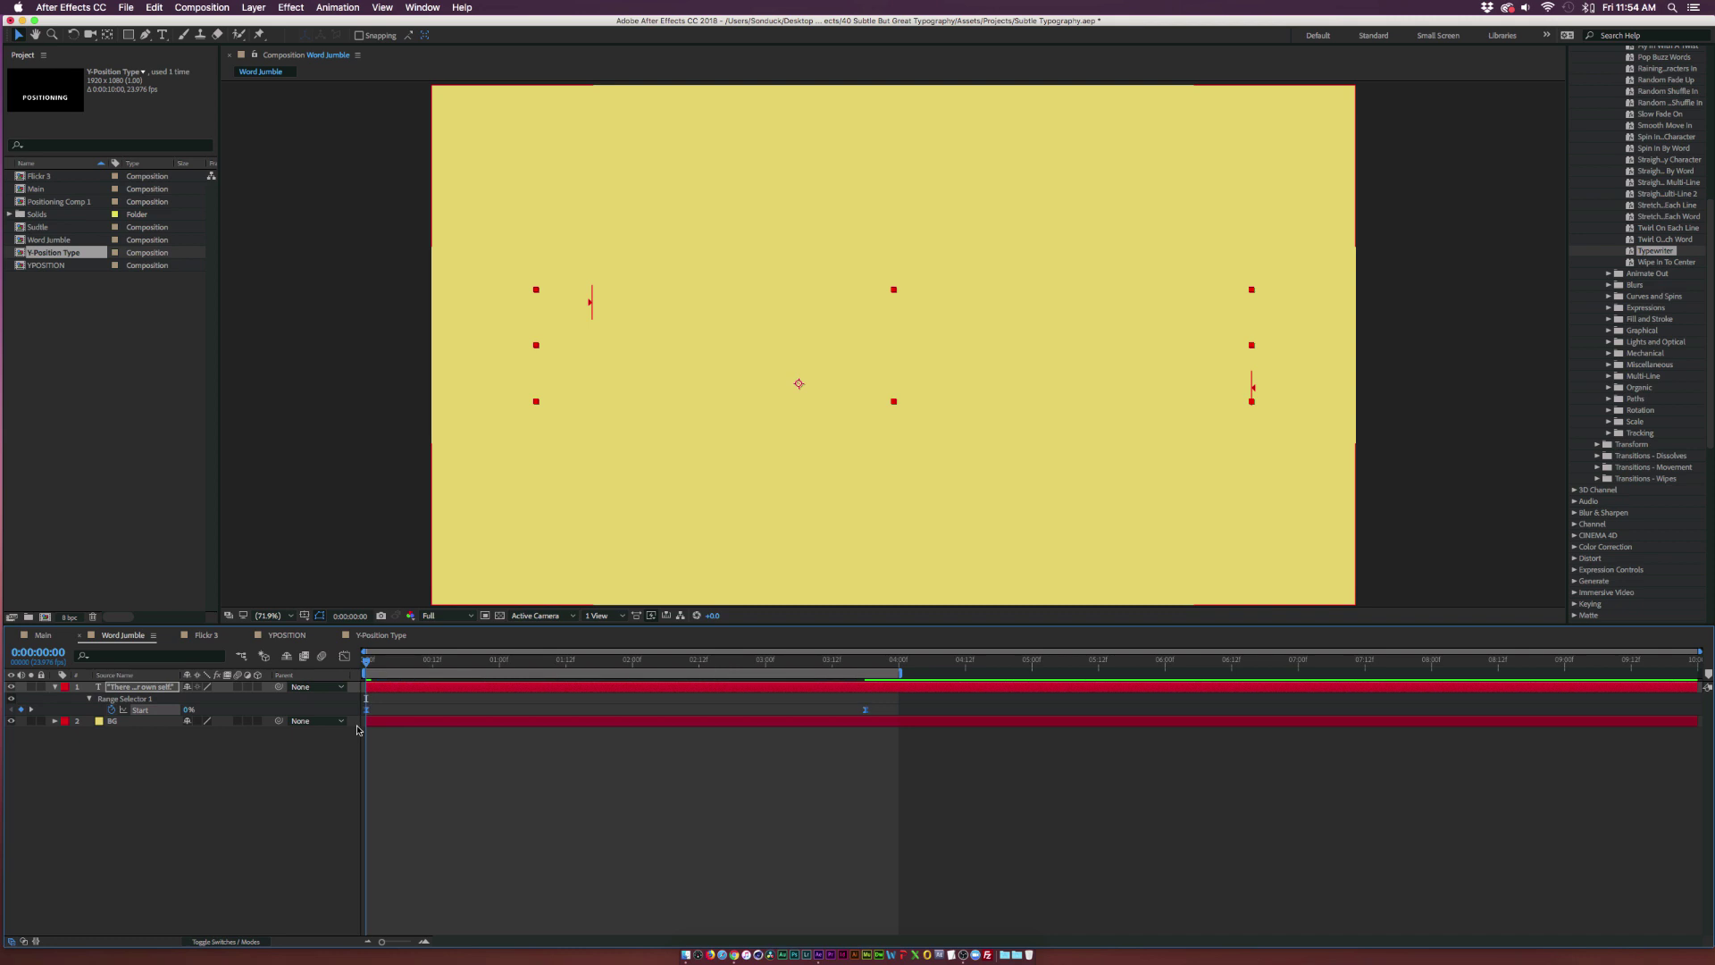
click(345, 657)
drag(386, 662, 549, 715)
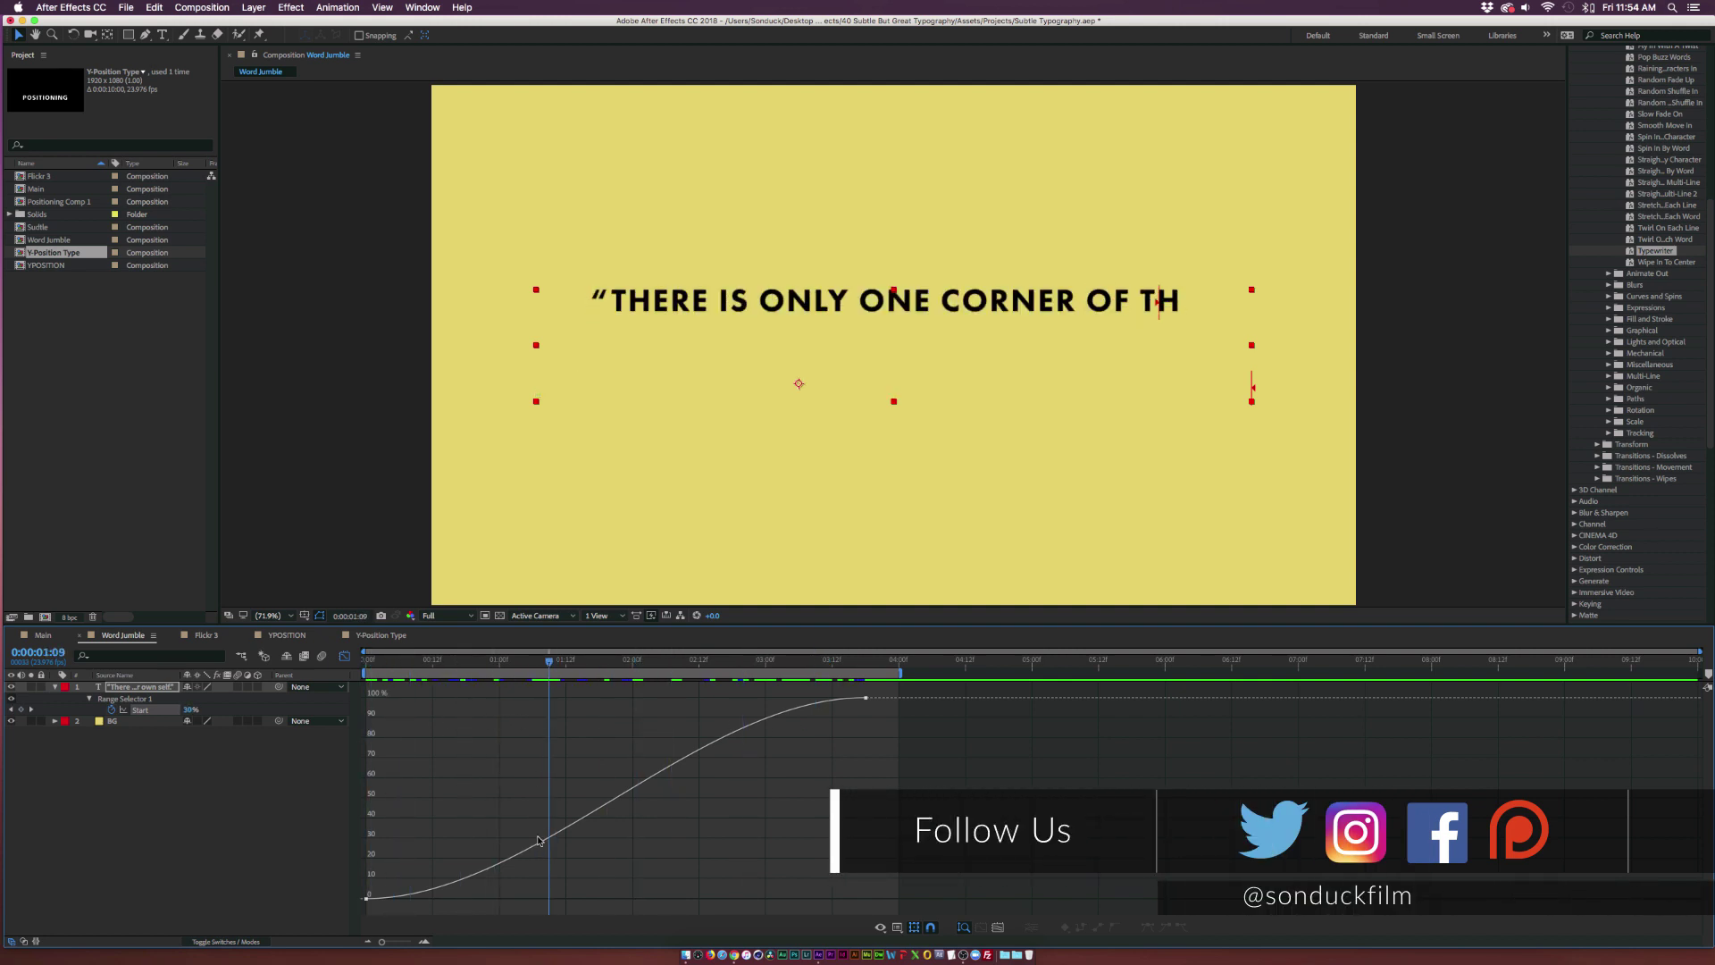
Add two extra Start keyframes, around 30% and 80%, on the reveal curve.
click(23, 709)
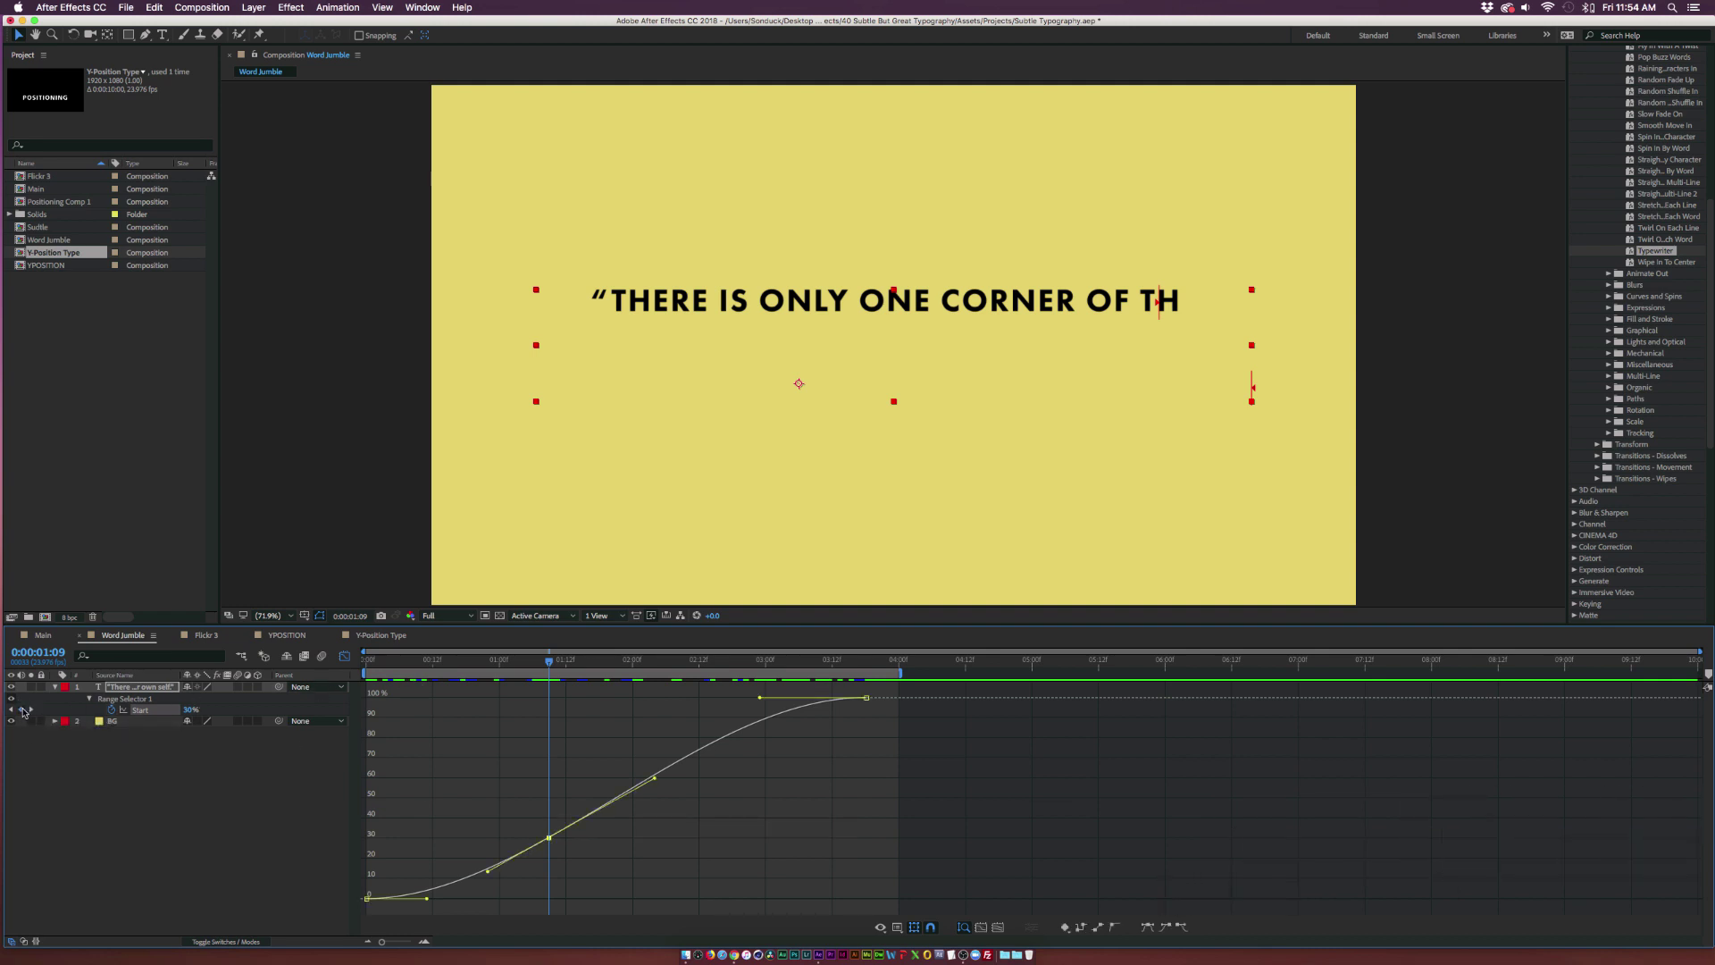
drag(679, 664, 740, 667)
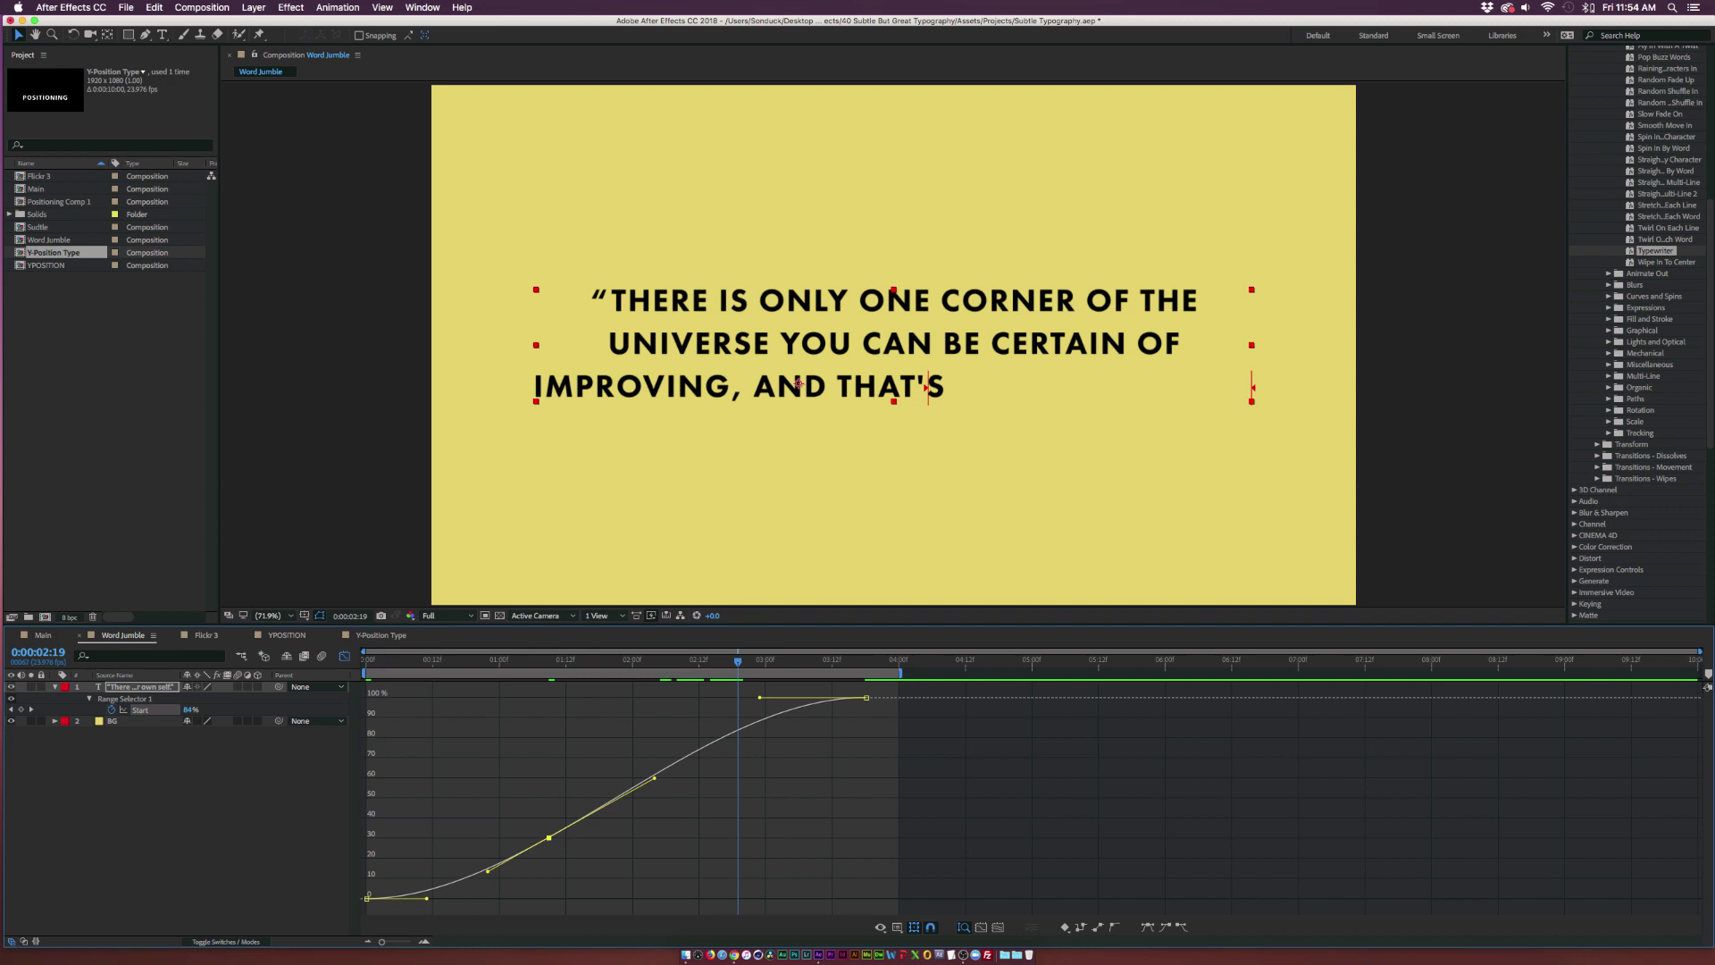
click(21, 709)
Reshape the Start curve's Bezier handles around the new keyframes and preview the varied typing.
click(548, 838)
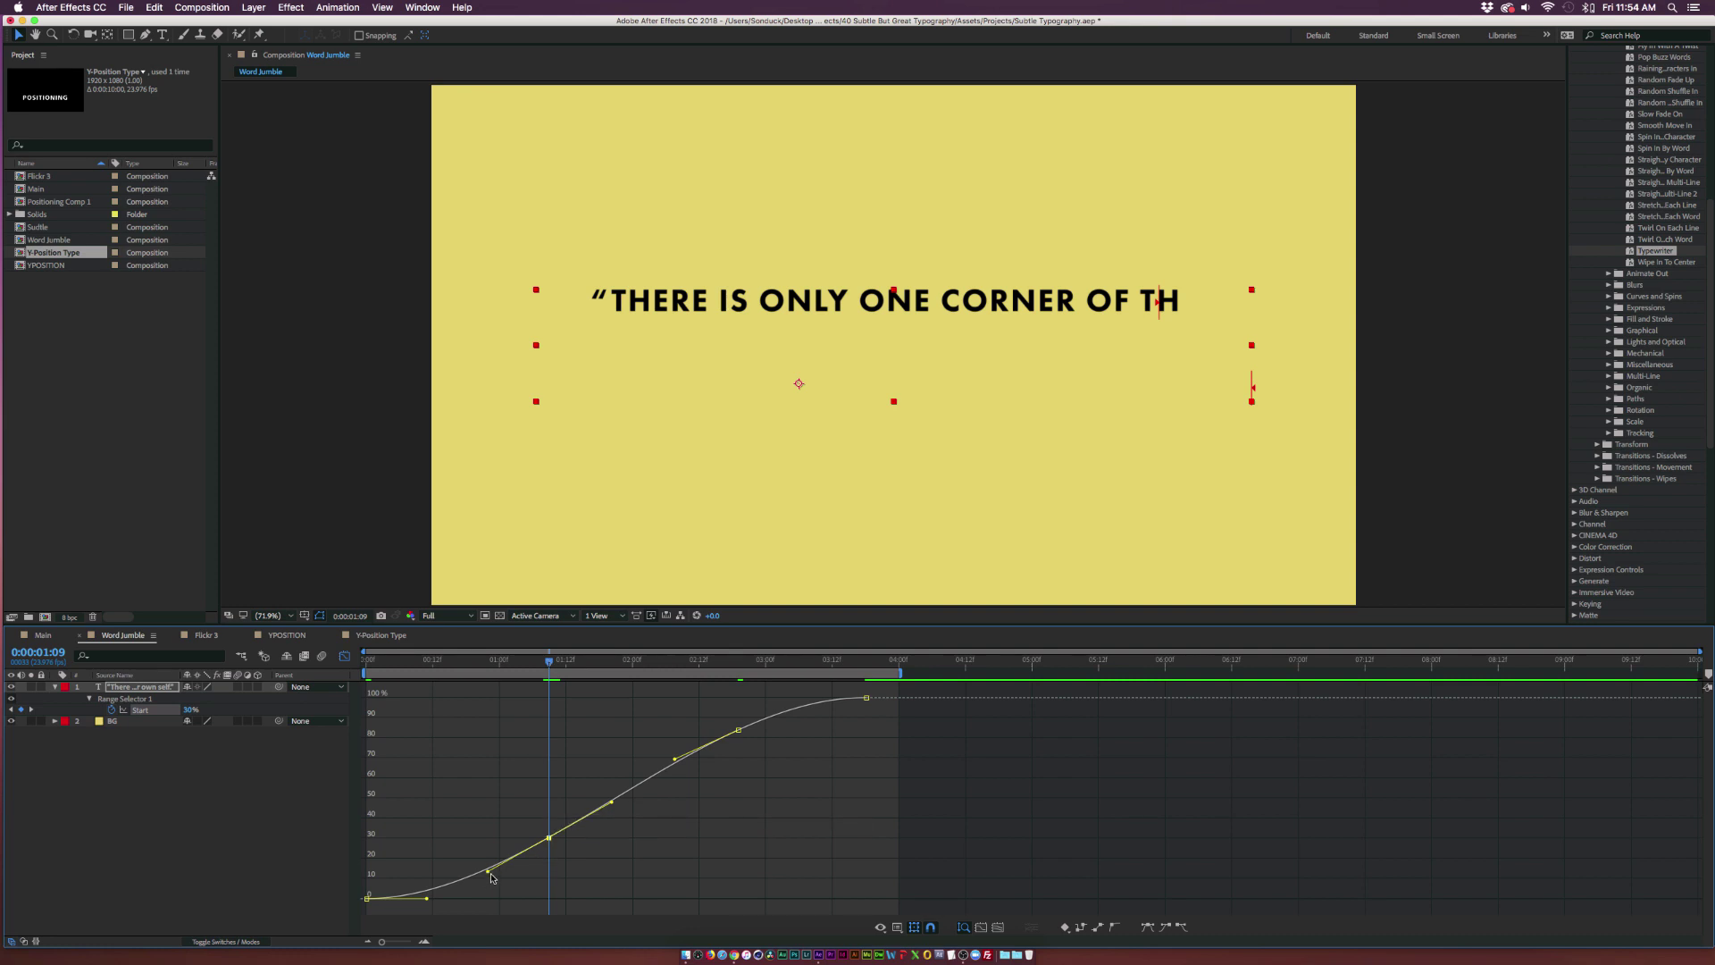
drag(492, 876, 489, 878)
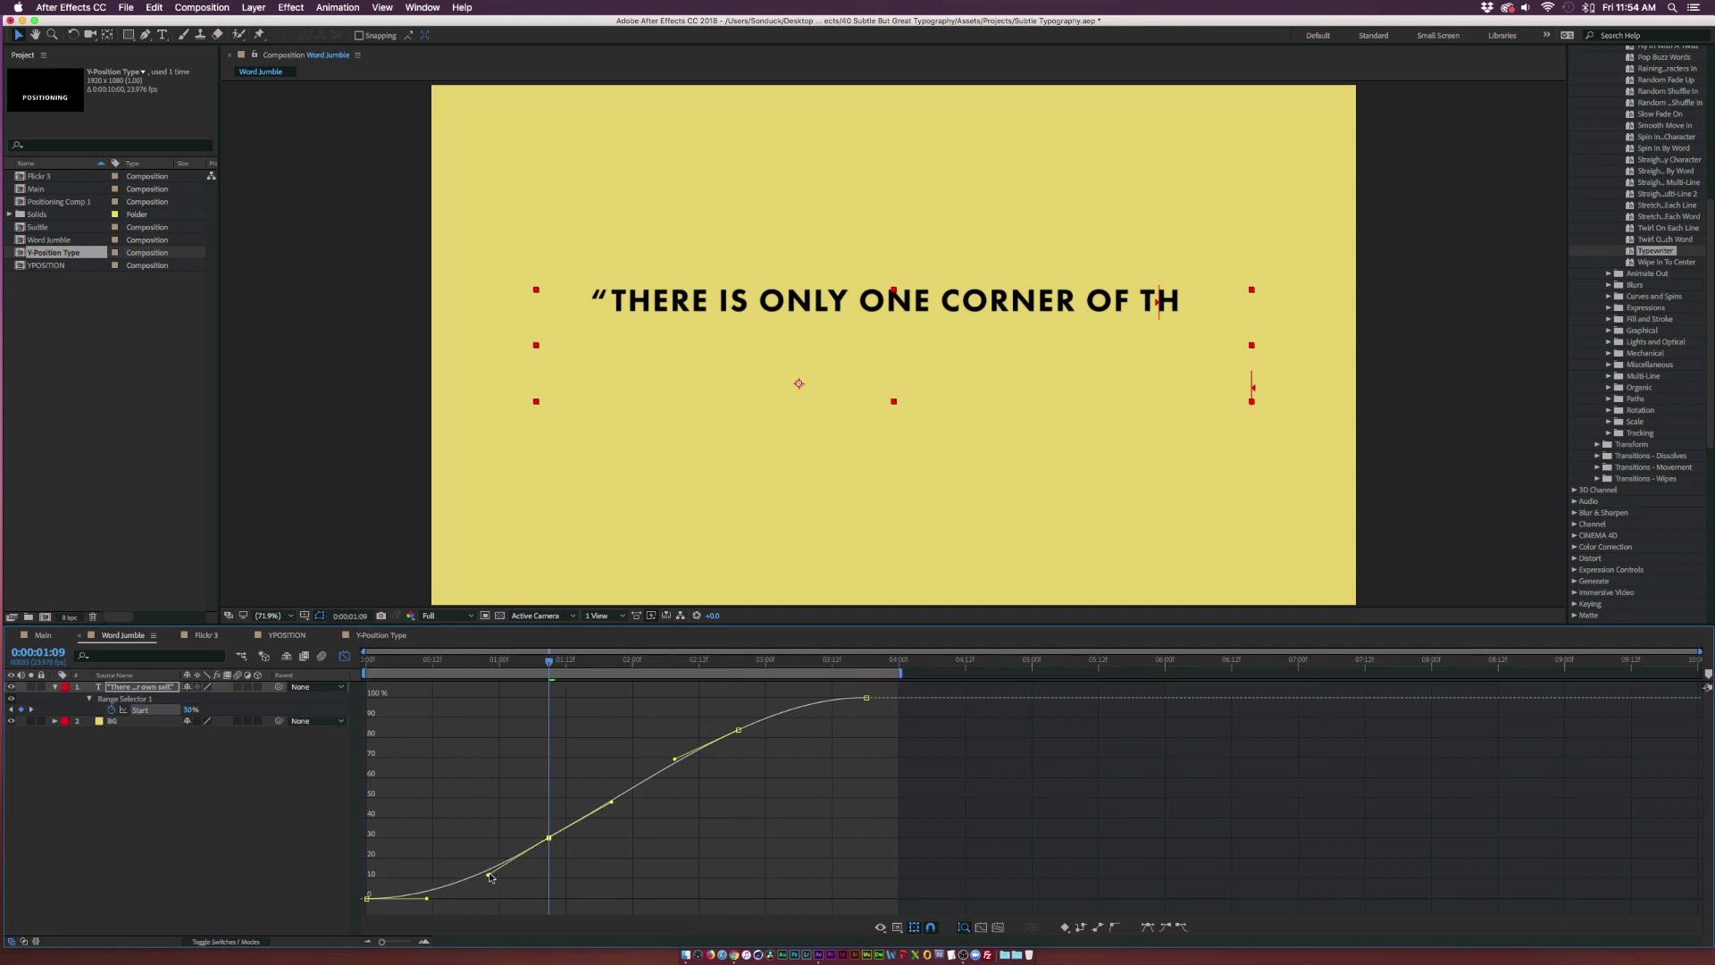
drag(610, 804, 616, 823)
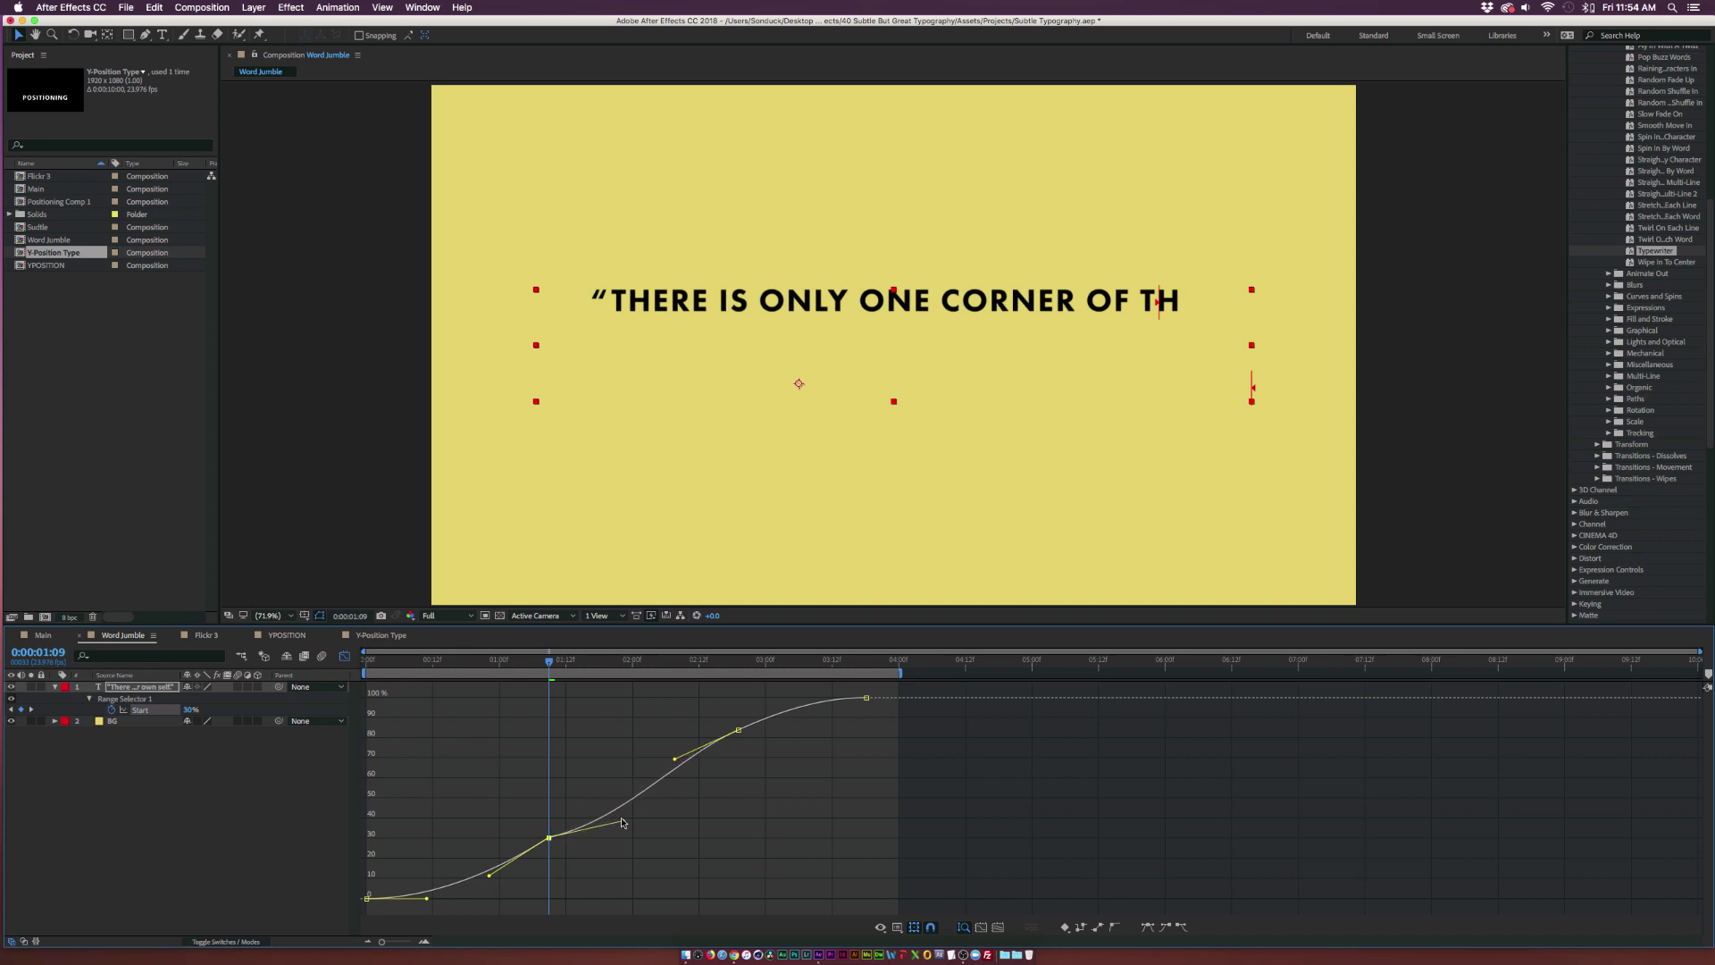
drag(675, 759, 697, 820)
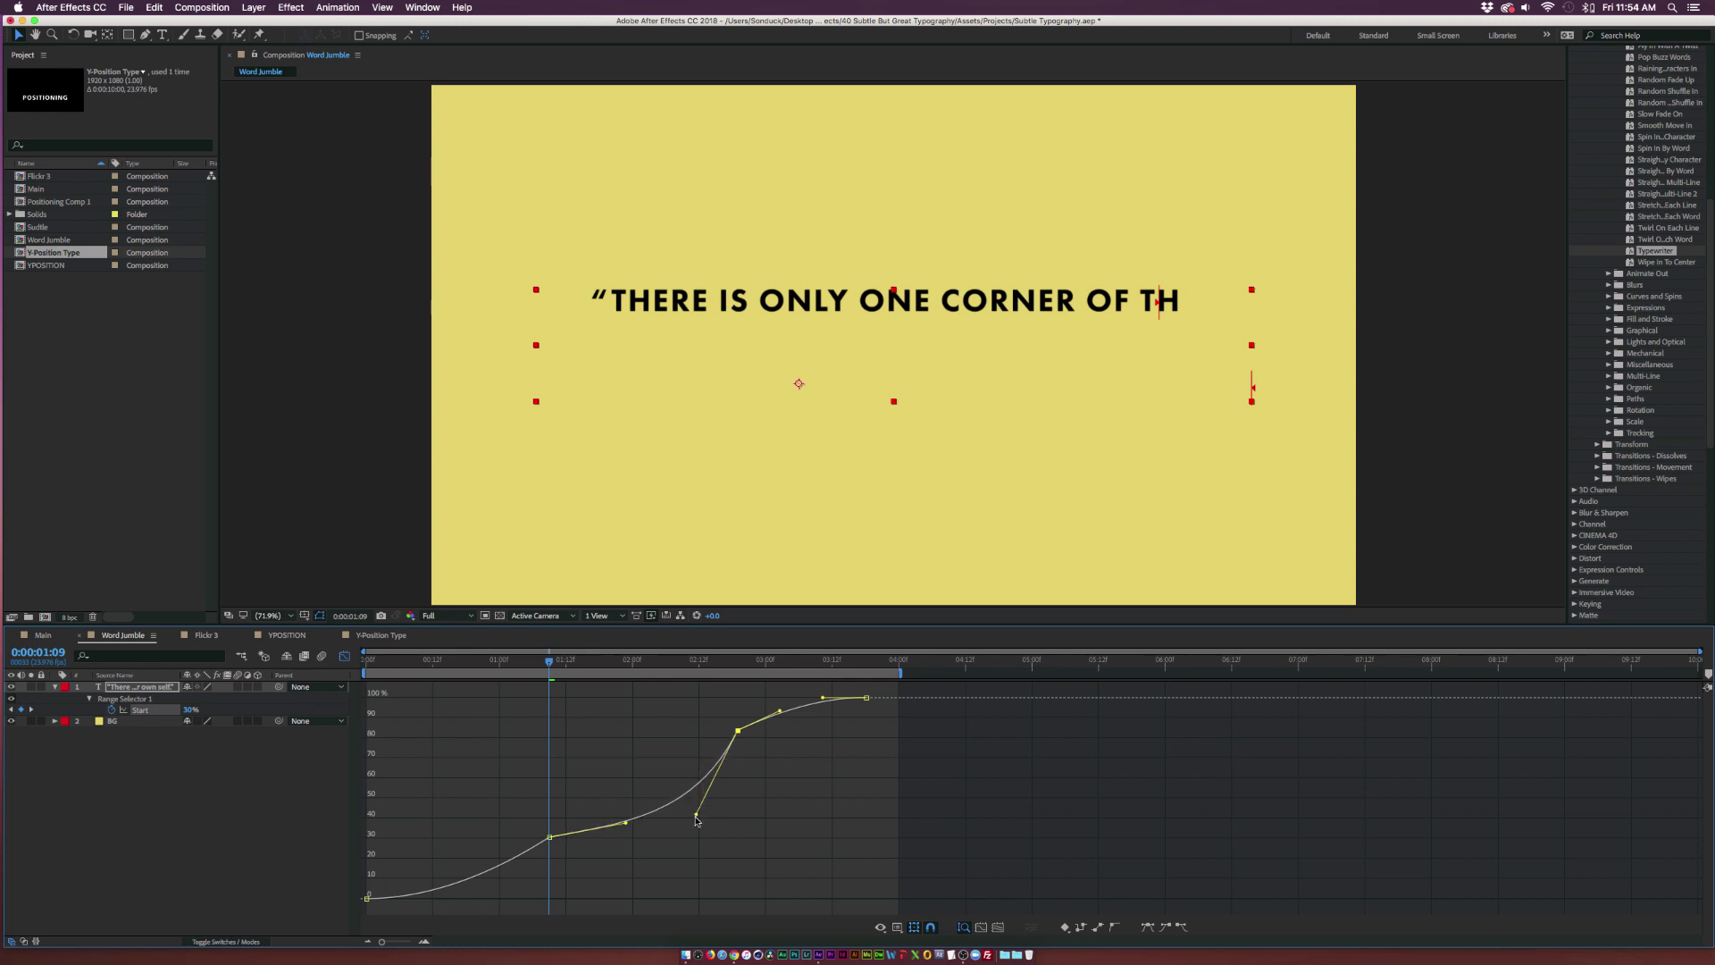
key(space)
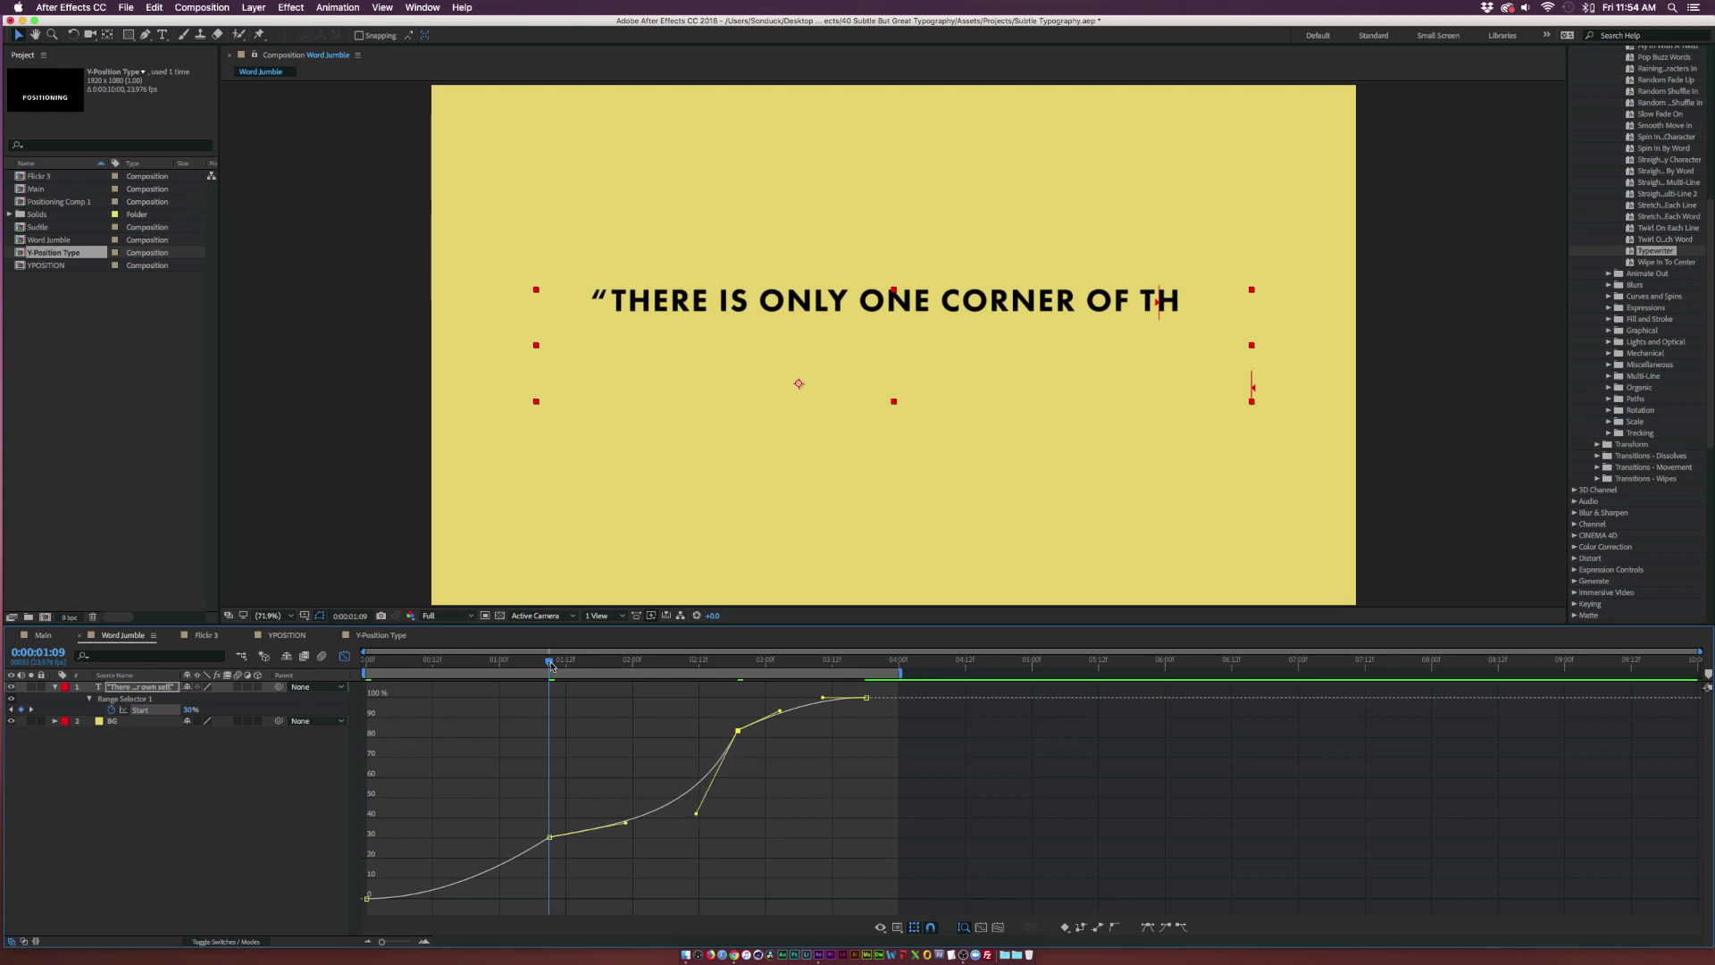
click(480, 661)
click(601, 862)
key(space)
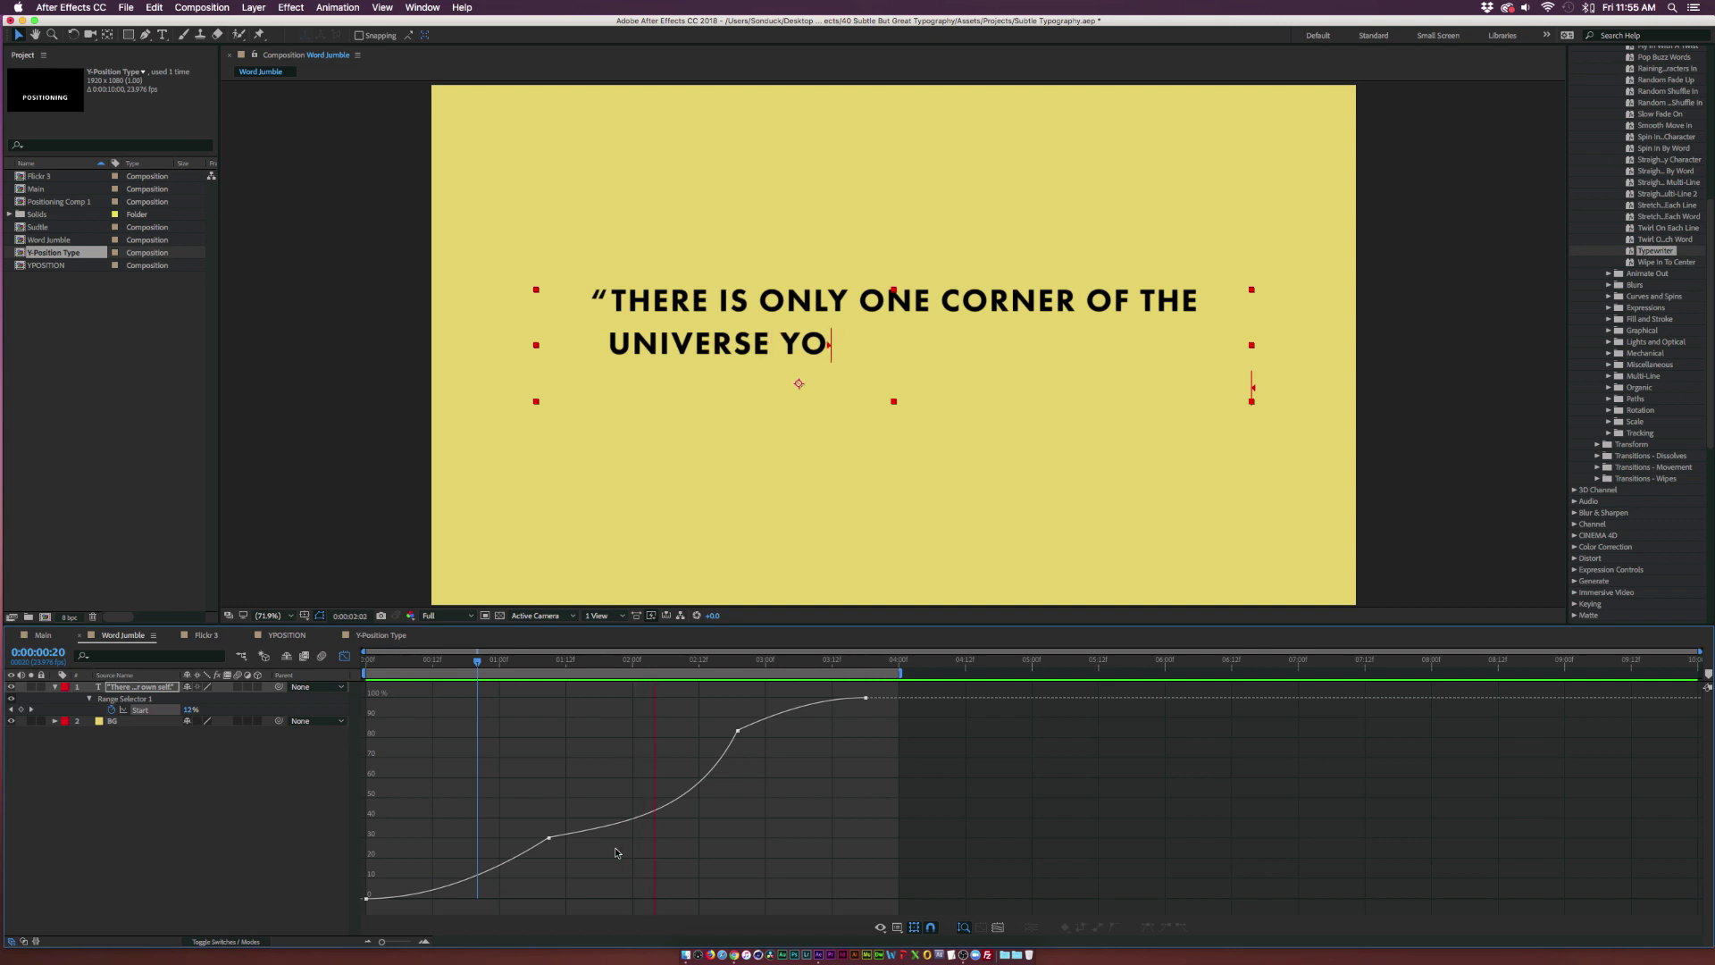
Lower the quote's Range Selector Start keyframe value and reshape its incoming and outgoing Bezier handles.
key(space)
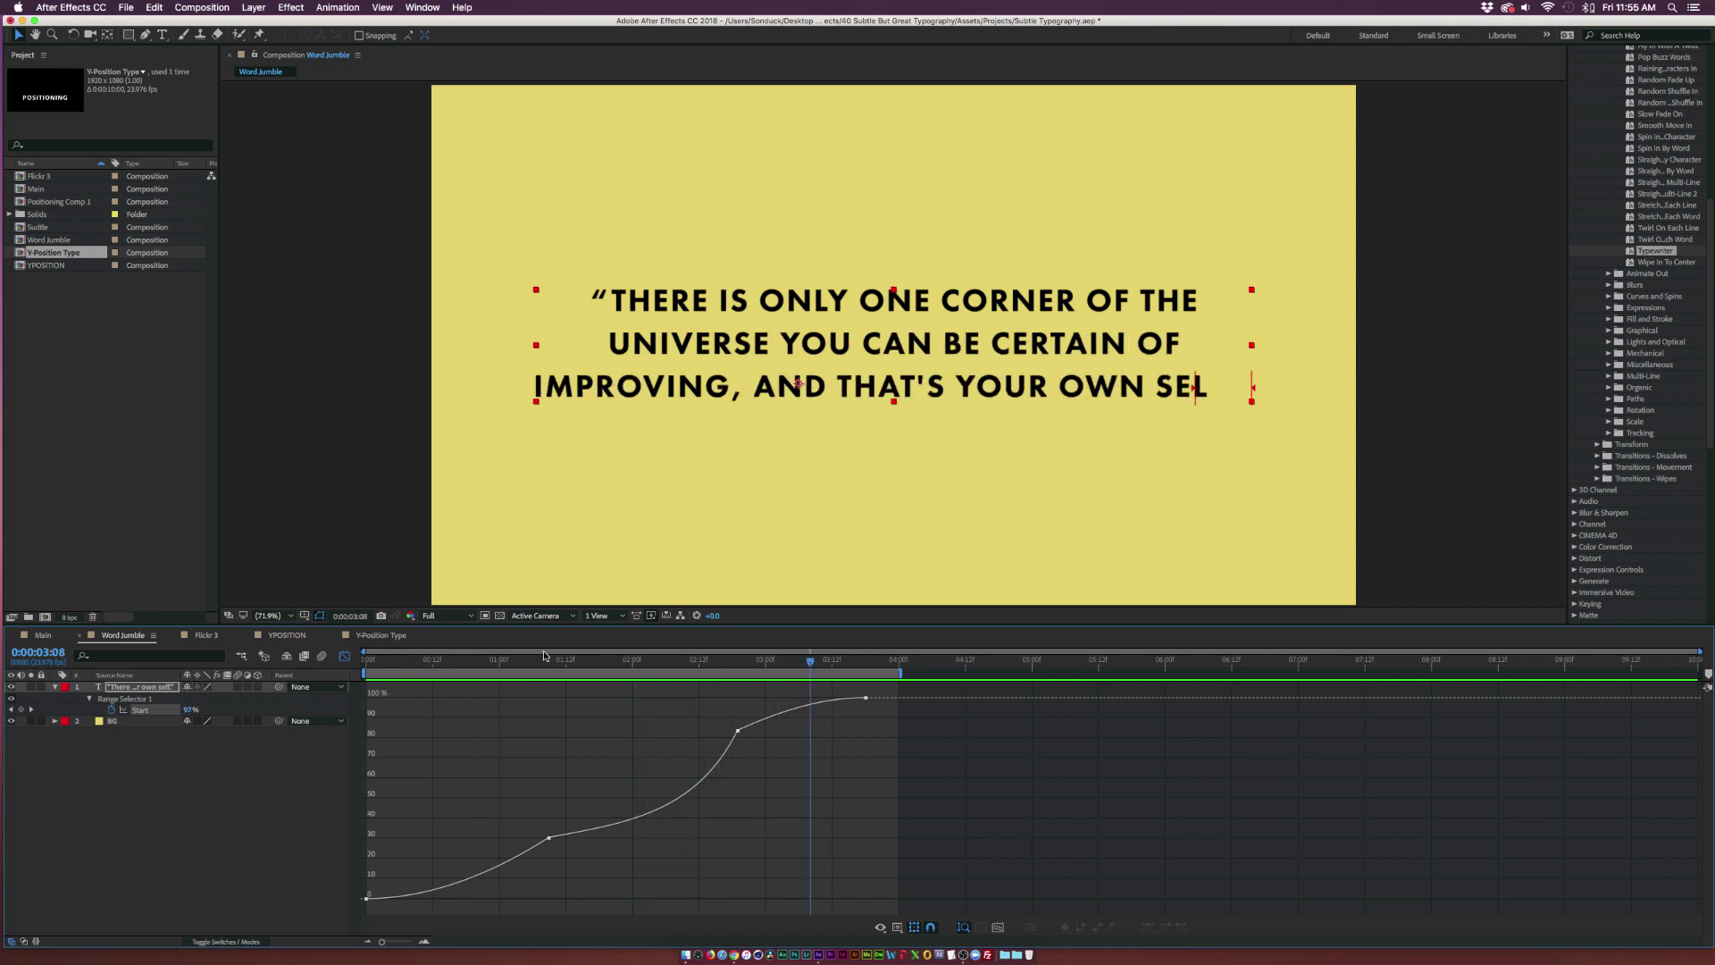
key(space)
key(space)
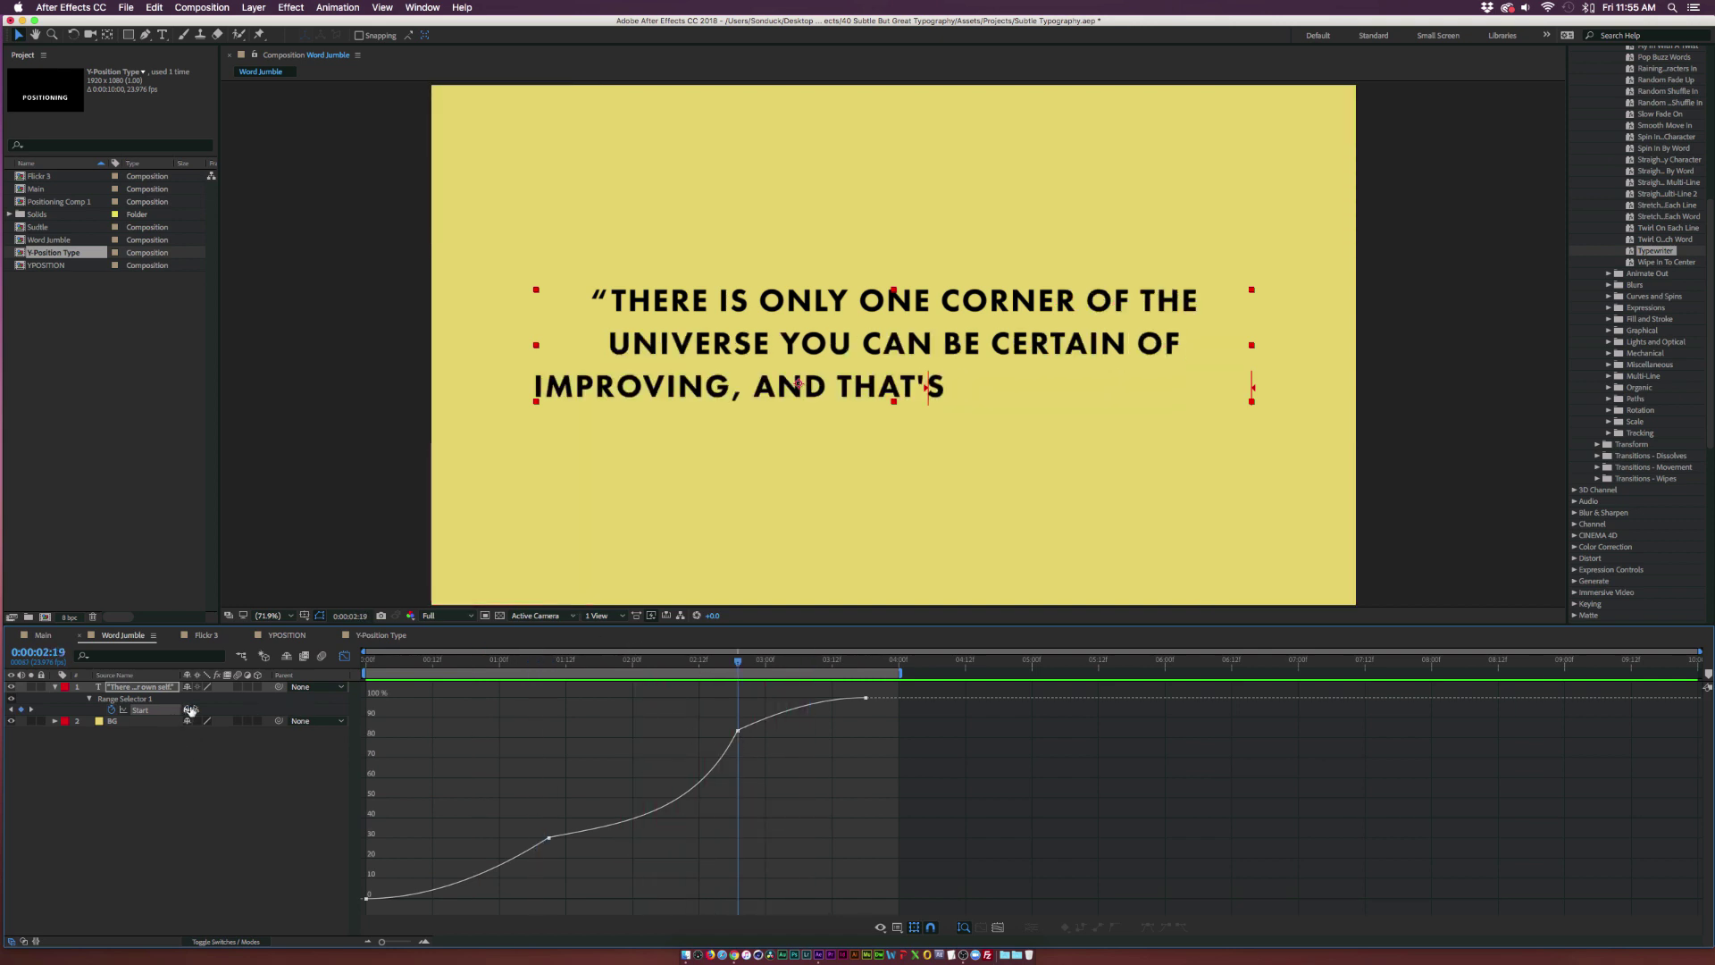
mouse_move(189, 712)
mouse_down()
mouse_move(143, 712)
mouse_move(165, 712)
mouse_up()
drag(698, 841, 676, 830)
drag(780, 734, 805, 718)
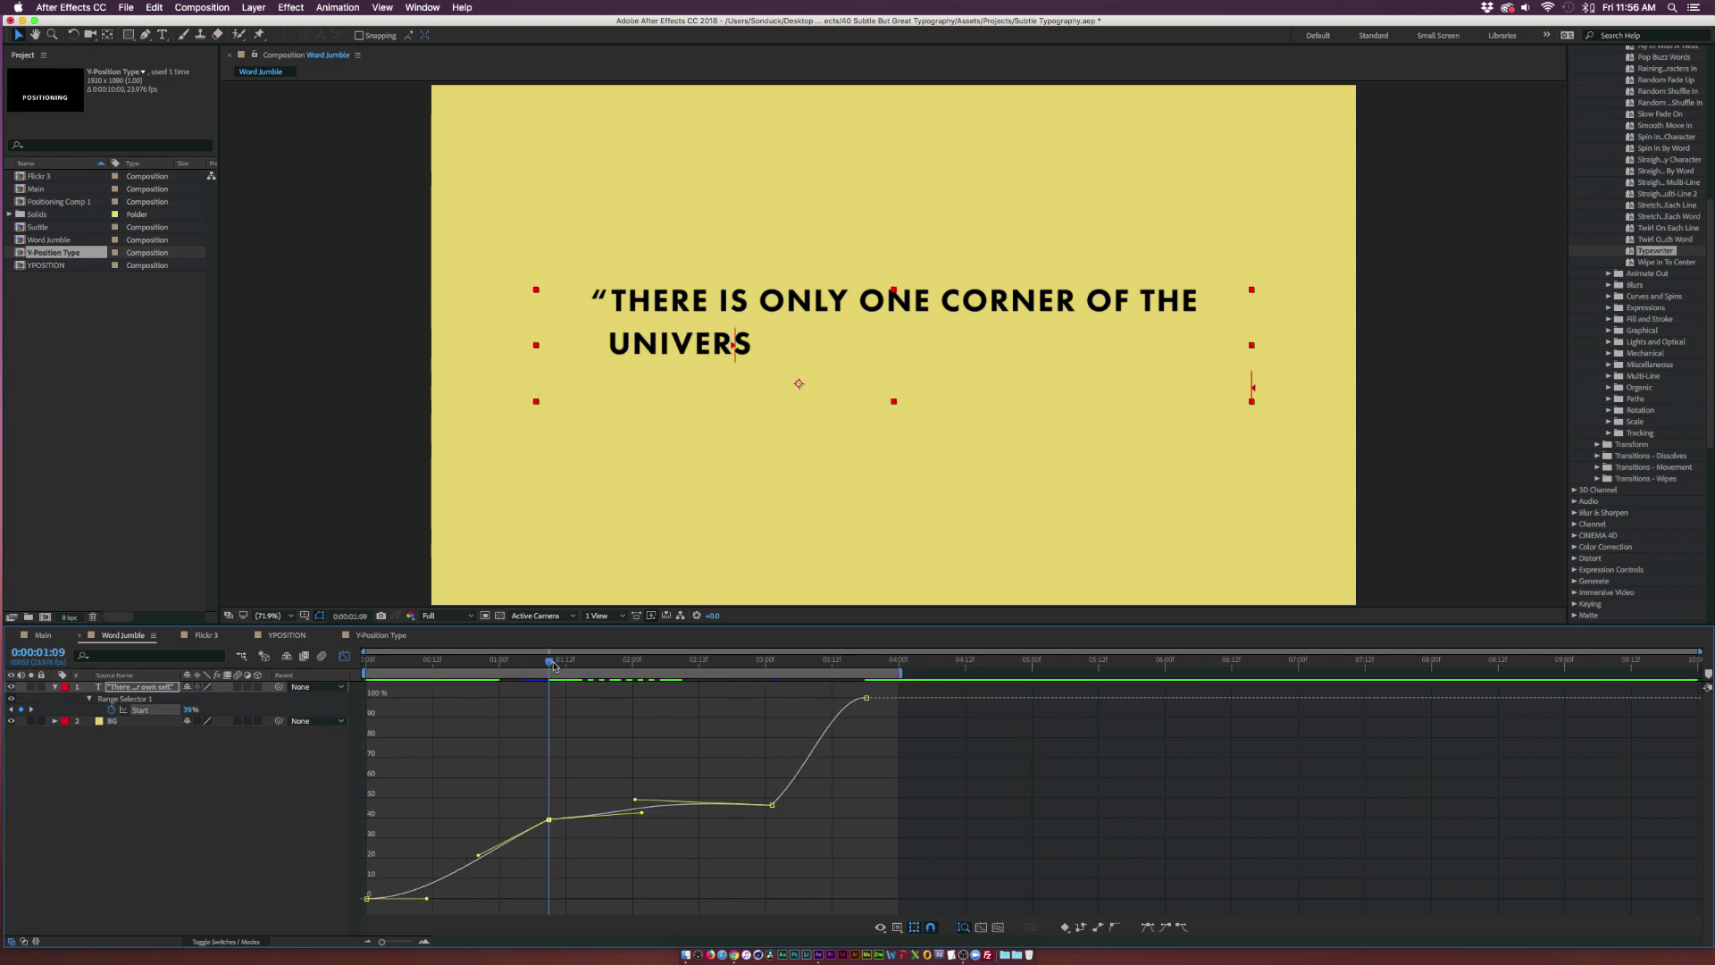
Flatten the mid-curve so typing nearly stalls at 'UNIVERSE', then replay the quote from the start.
drag(554, 666, 555, 715)
drag(640, 817, 635, 770)
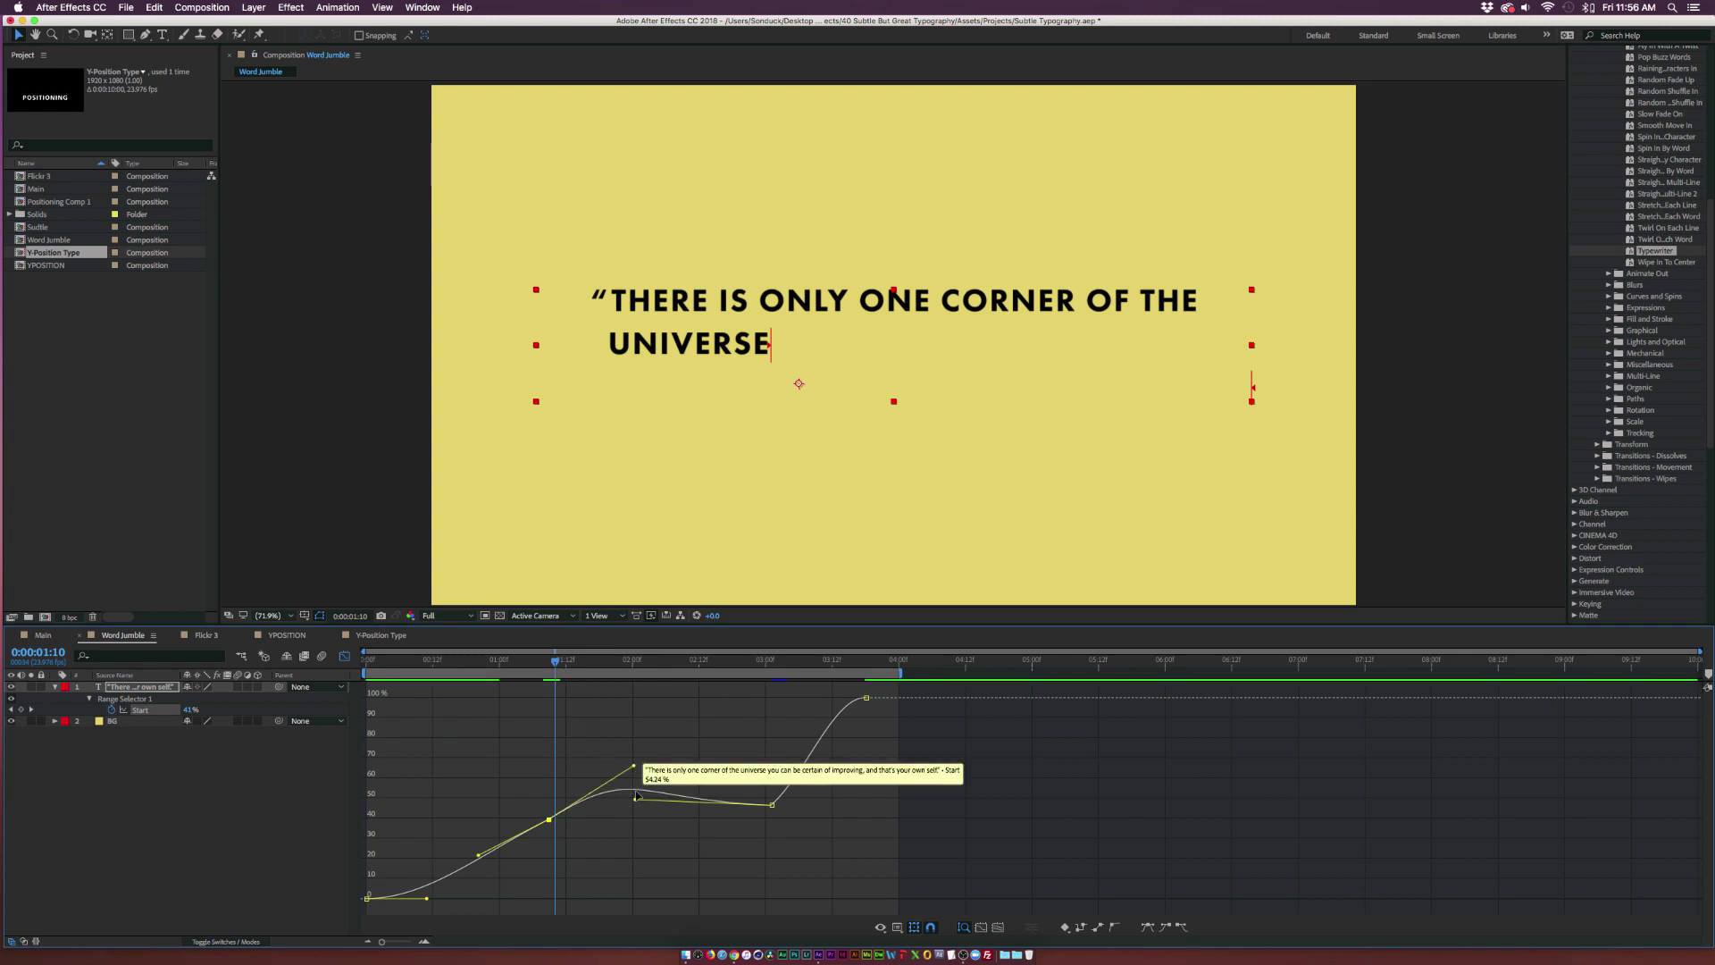
drag(553, 662, 661, 688)
key(super+z)
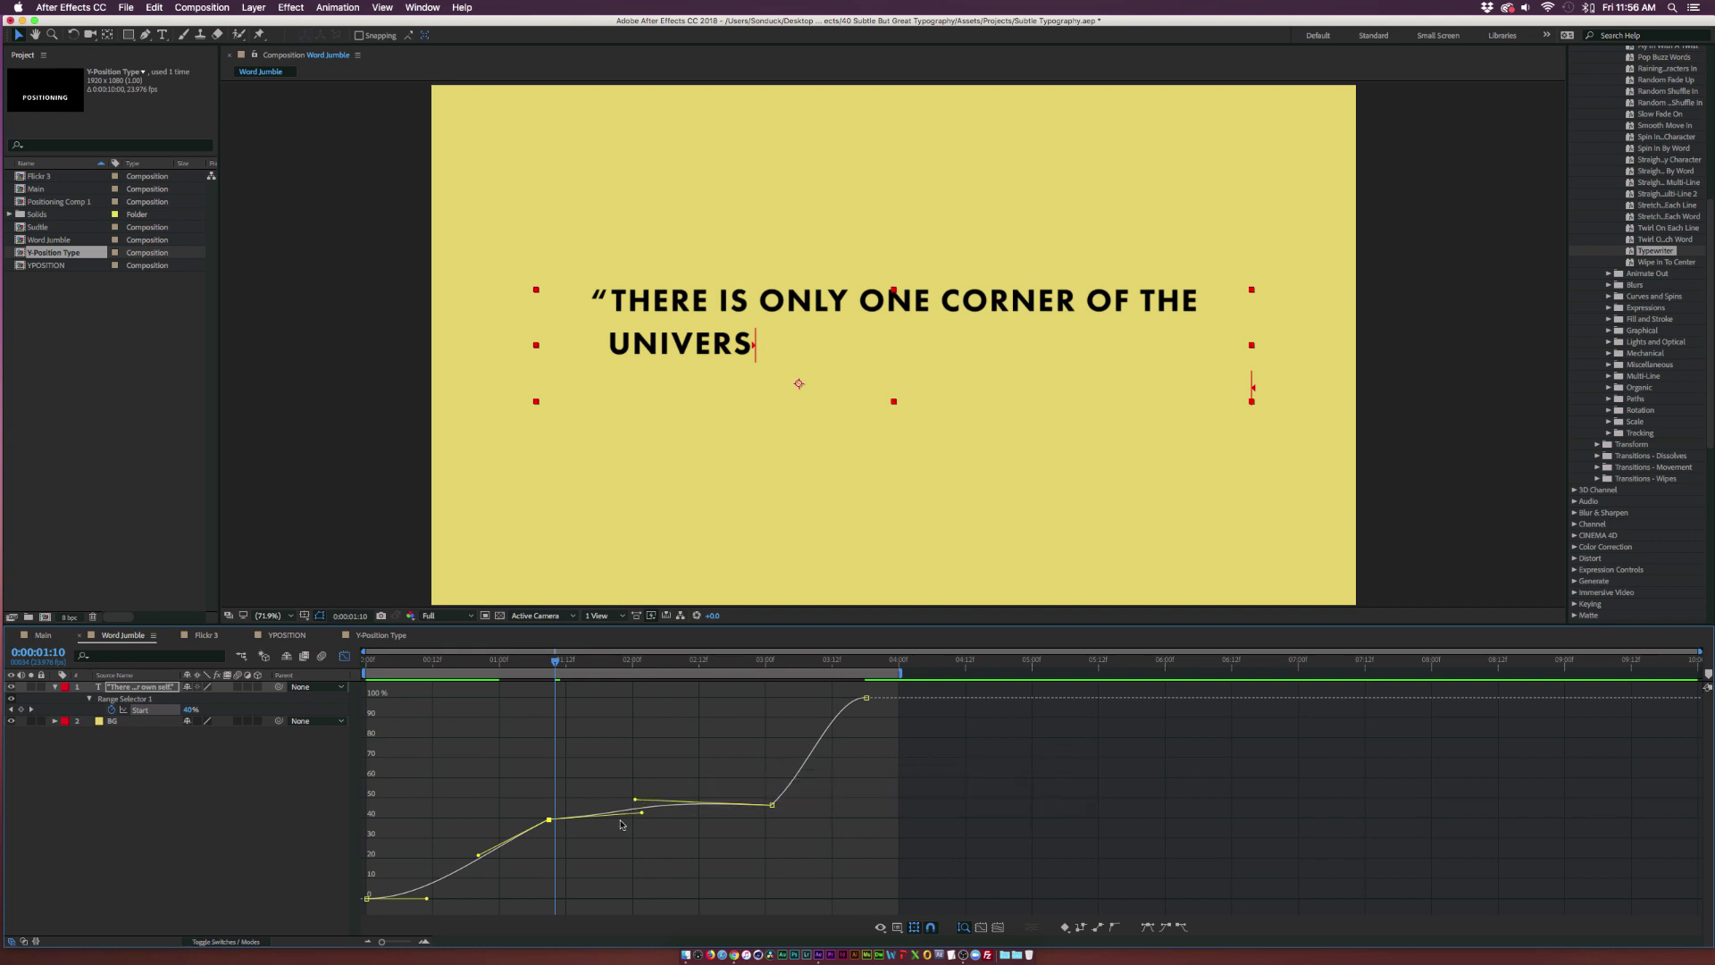
drag(554, 666, 577, 711)
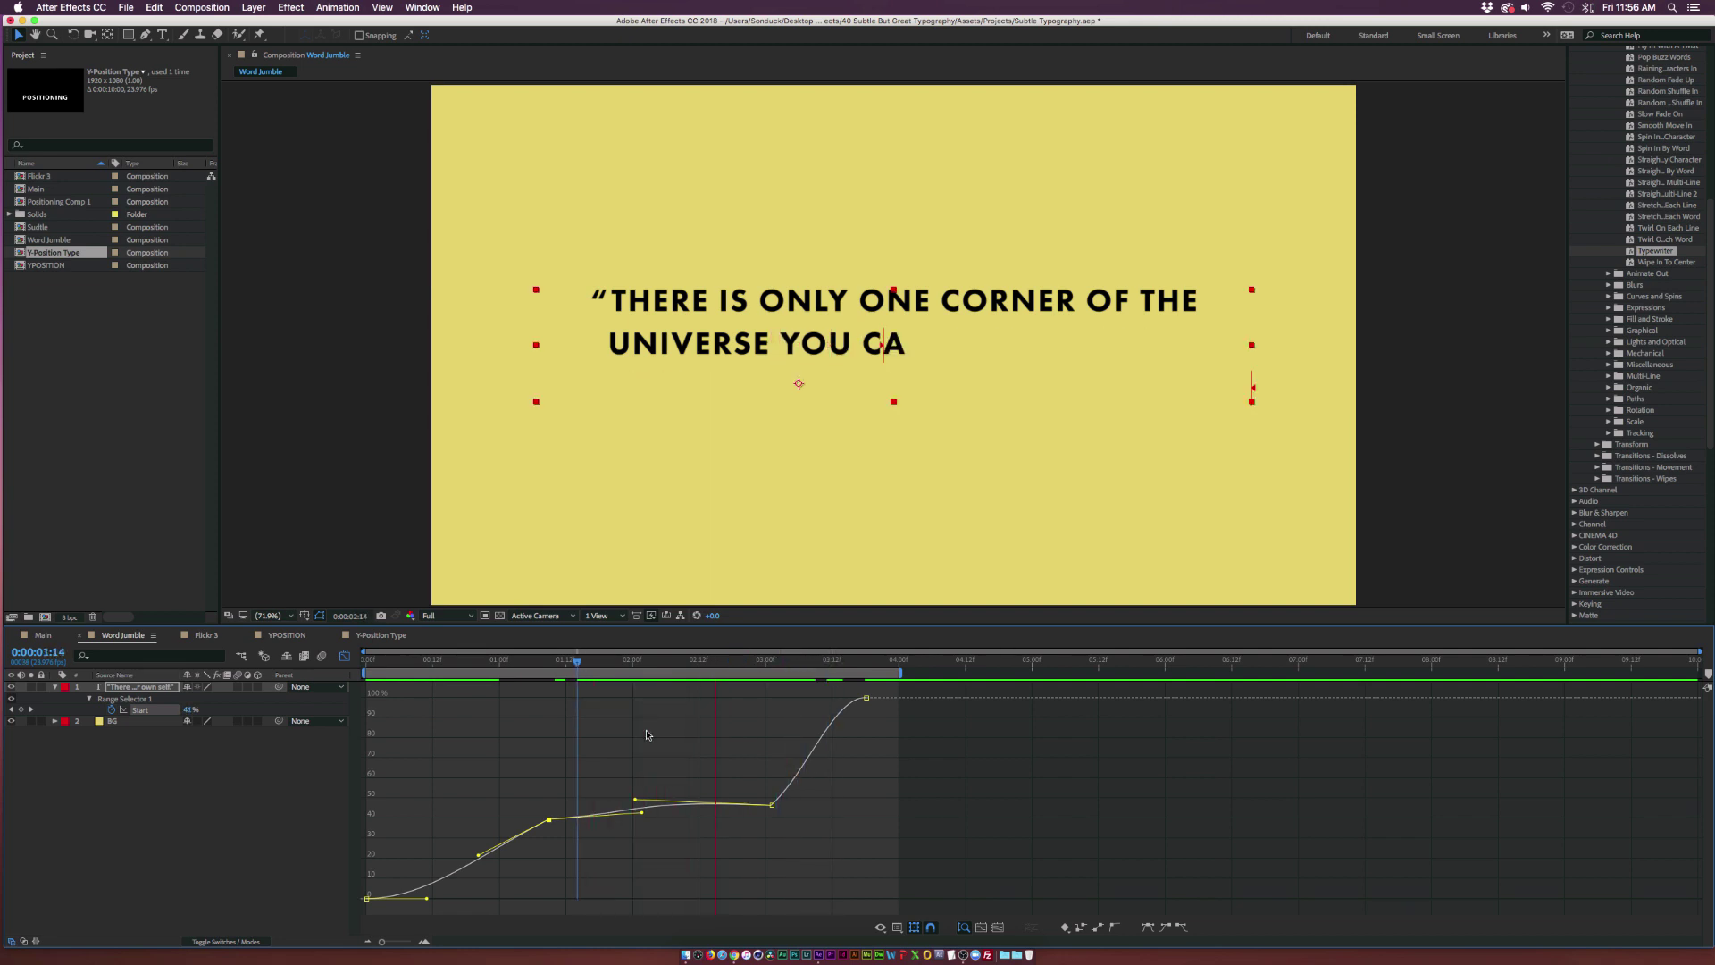
click(284, 855)
key(Home)
key(space)
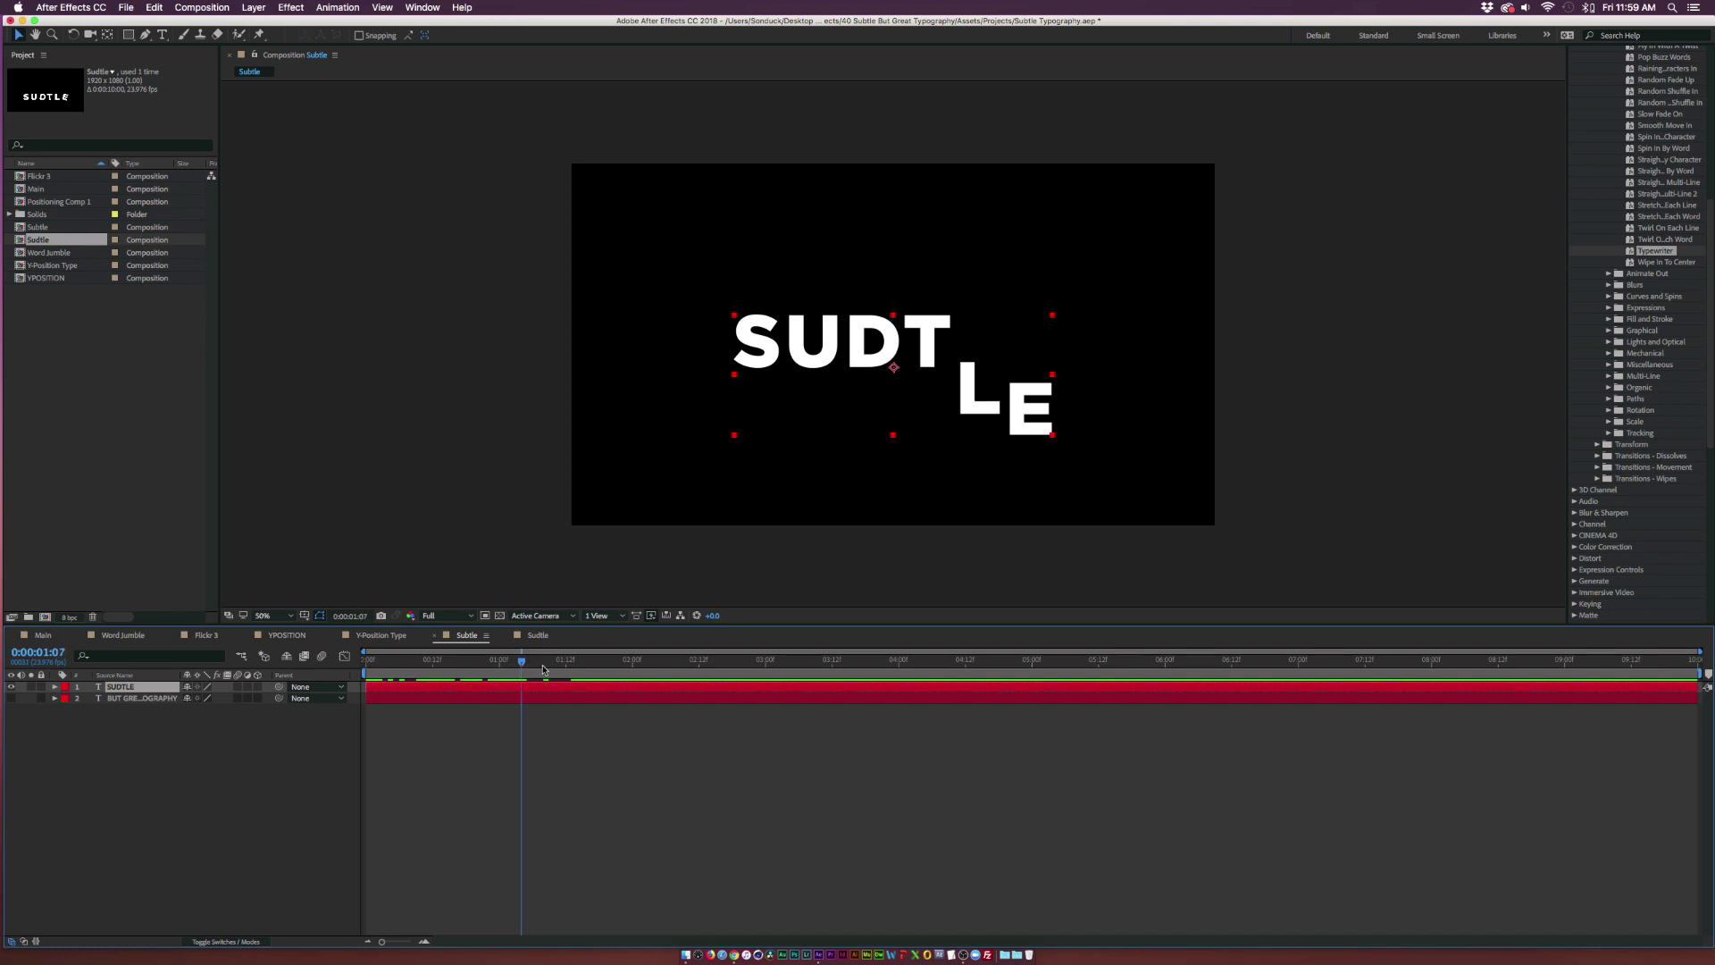
Reveal the SUDTLE layer's text properties and add a Rotation animator to it.
mouse_move(543, 669)
mouse_down()
mouse_move(591, 664)
mouse_move(536, 668)
mouse_move(578, 666)
mouse_up()
key(ctrl+grave)
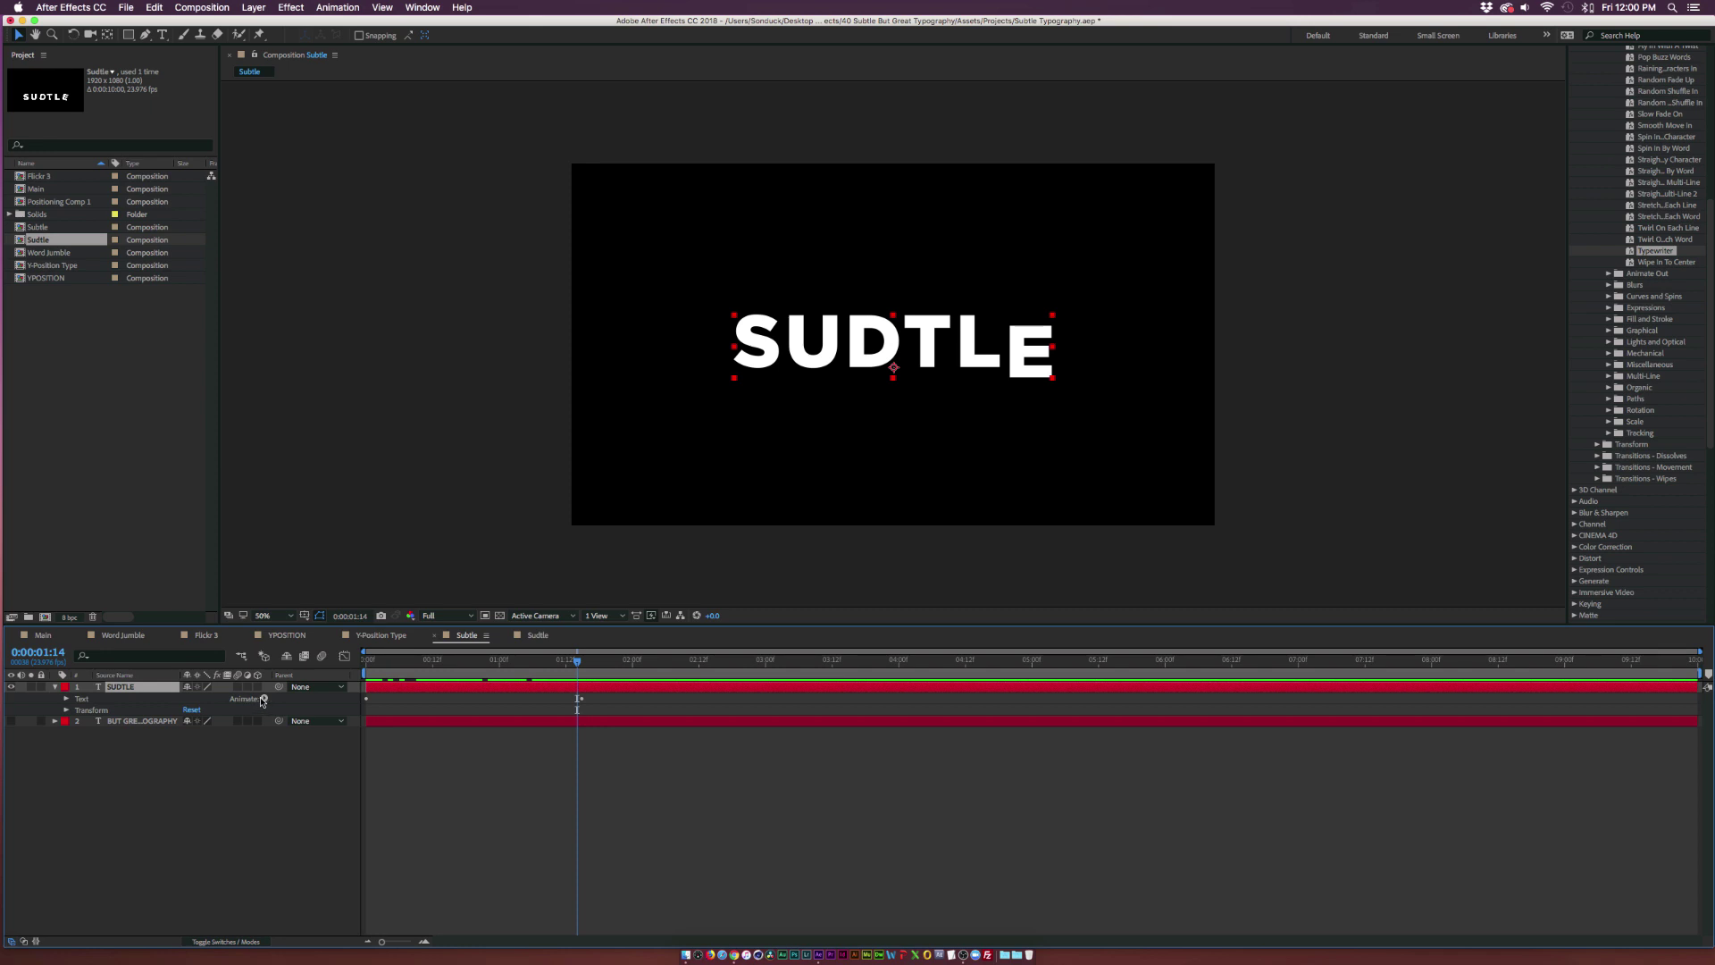
click(264, 699)
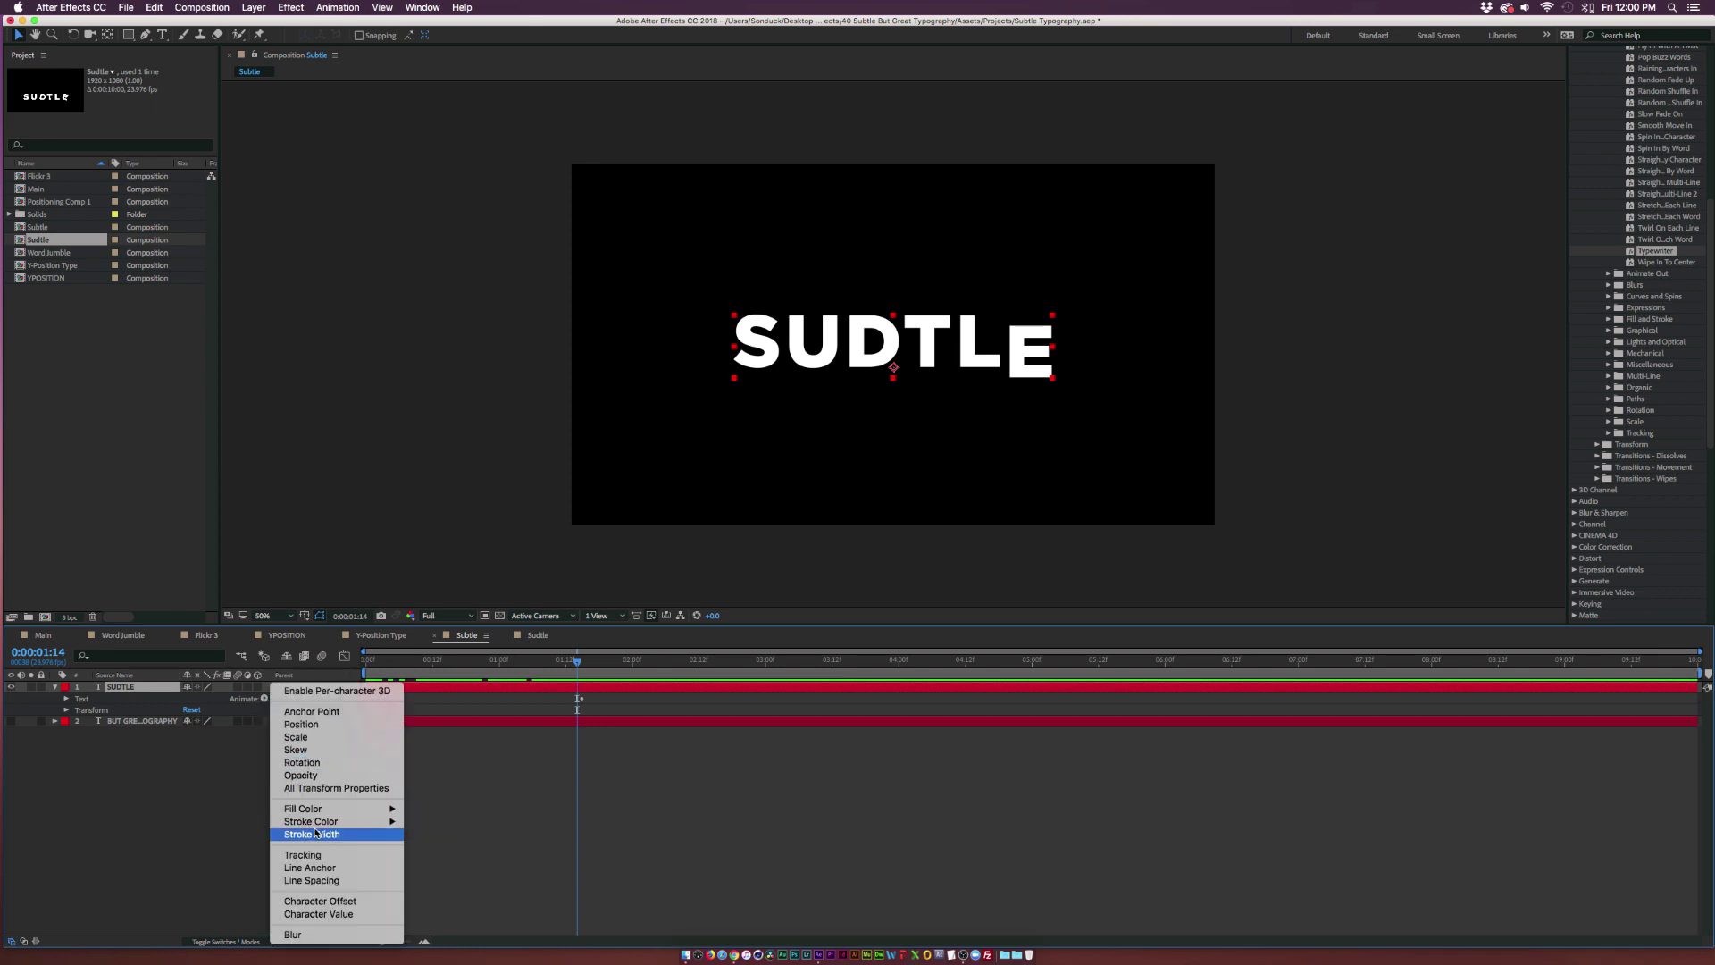
click(315, 764)
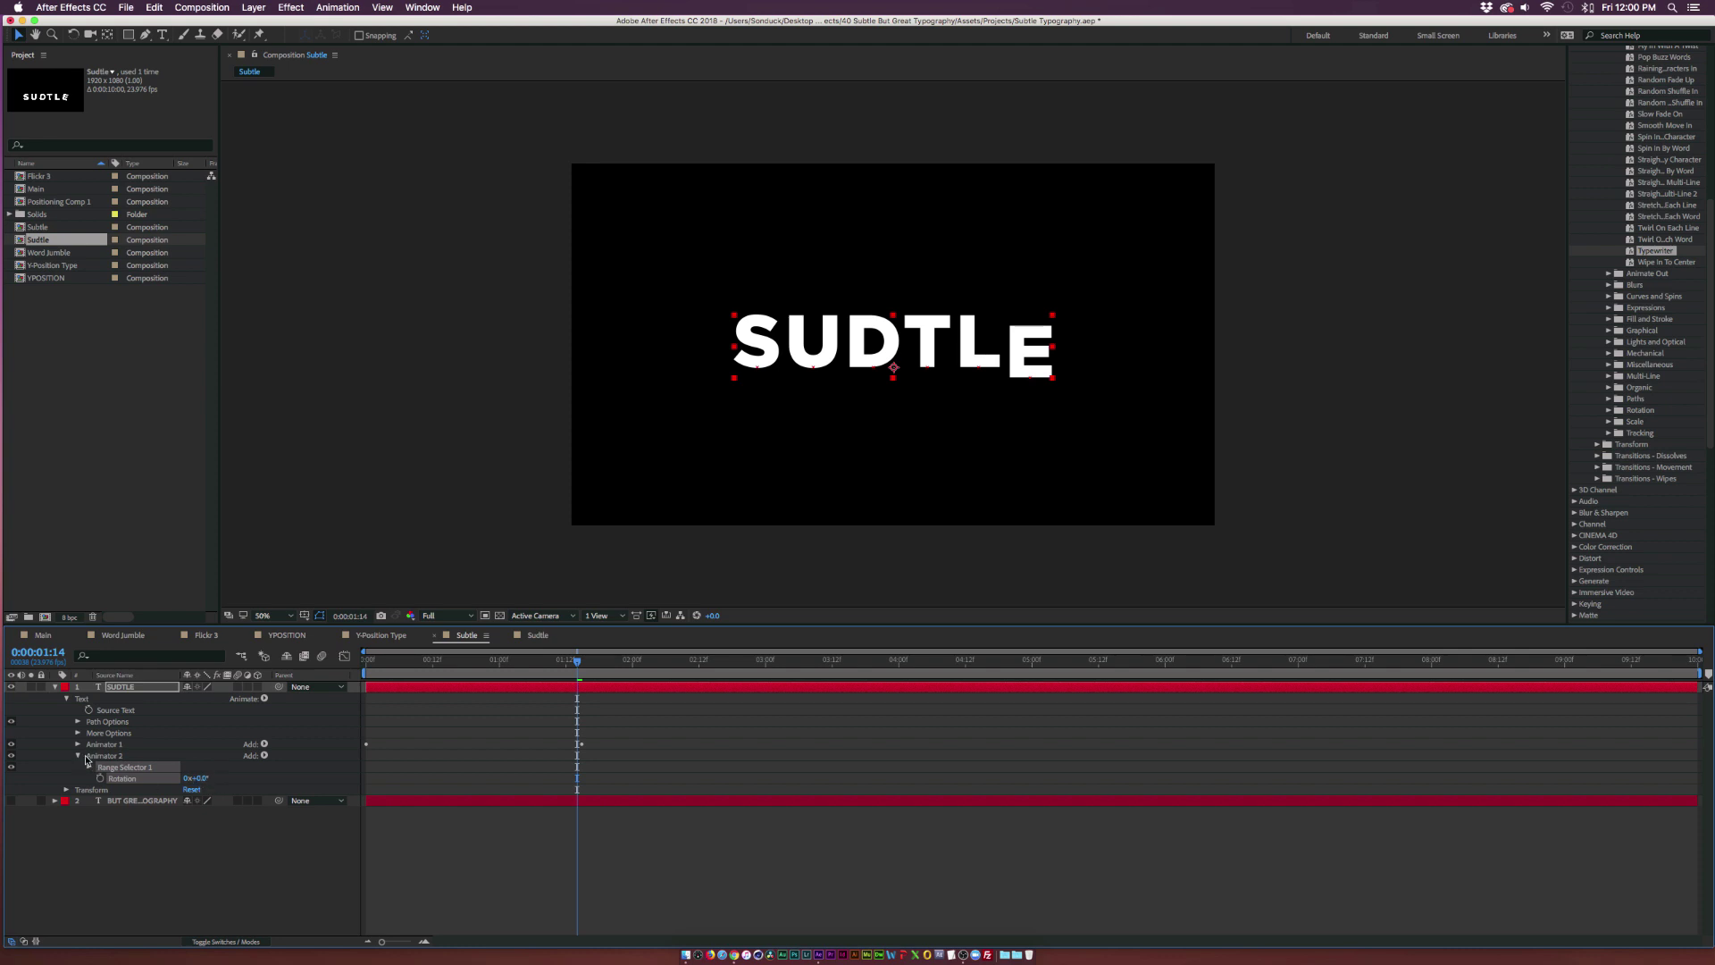
Narrow the rotation animator's range to Start 35% and End 48% so only the D tilts 22°.
click(89, 766)
click(189, 780)
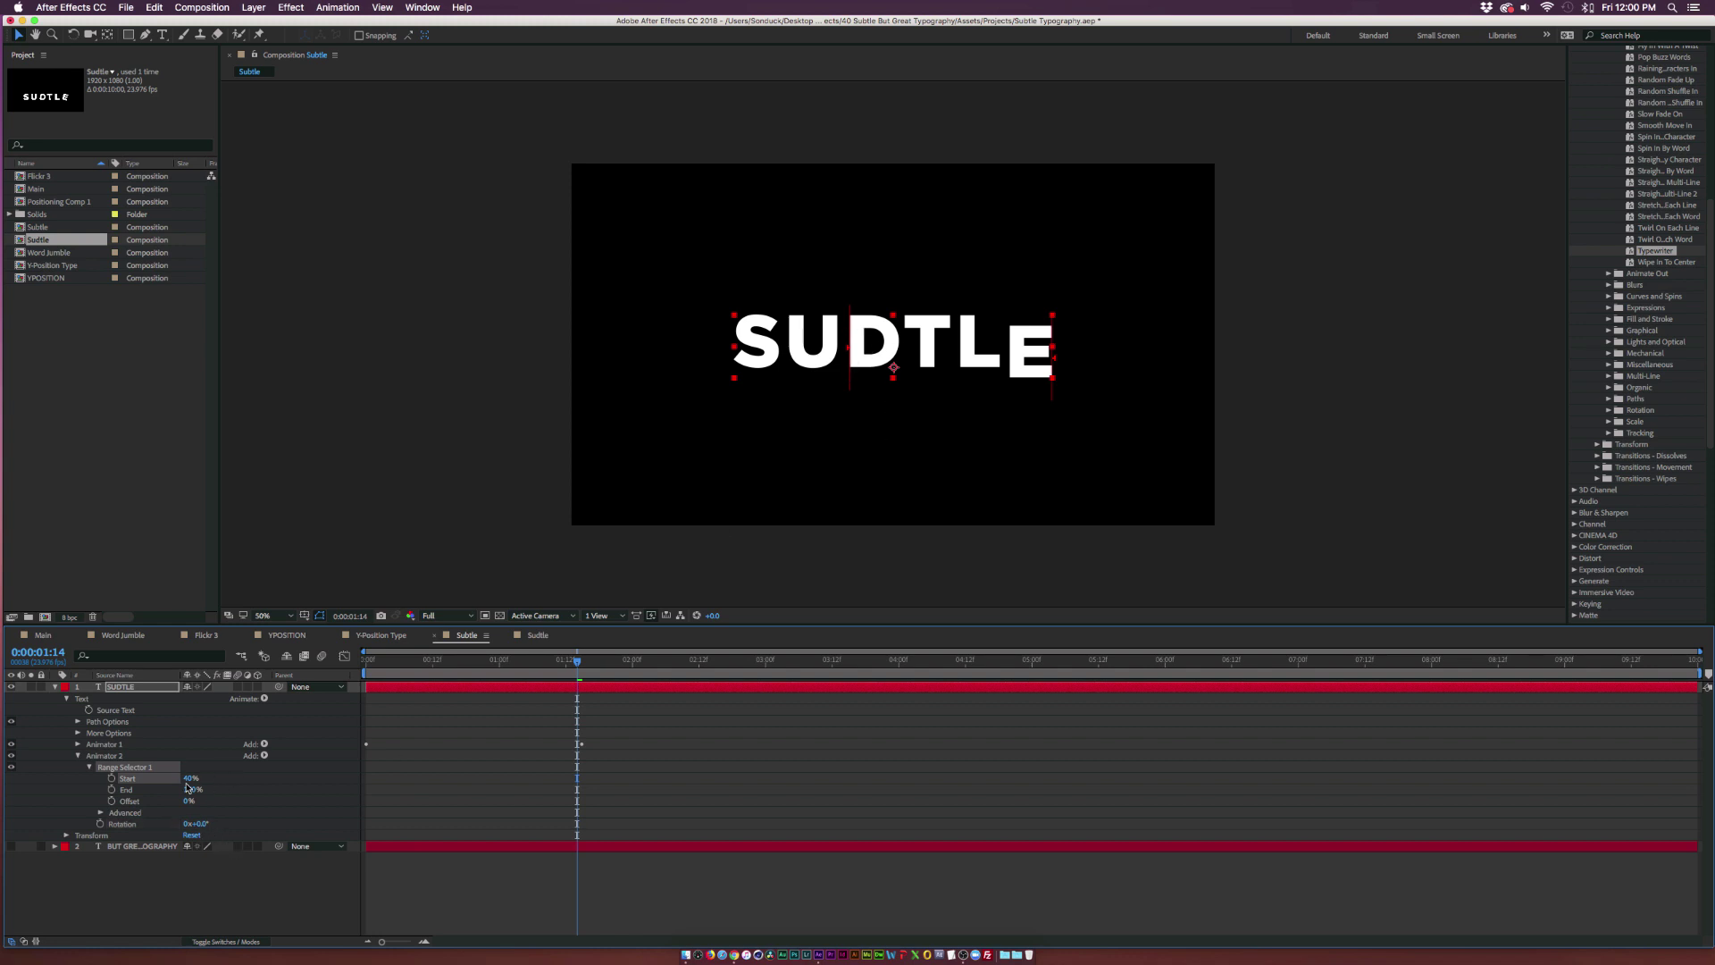
mouse_move(192, 792)
mouse_down()
mouse_move(162, 793)
mouse_move(214, 781)
mouse_up()
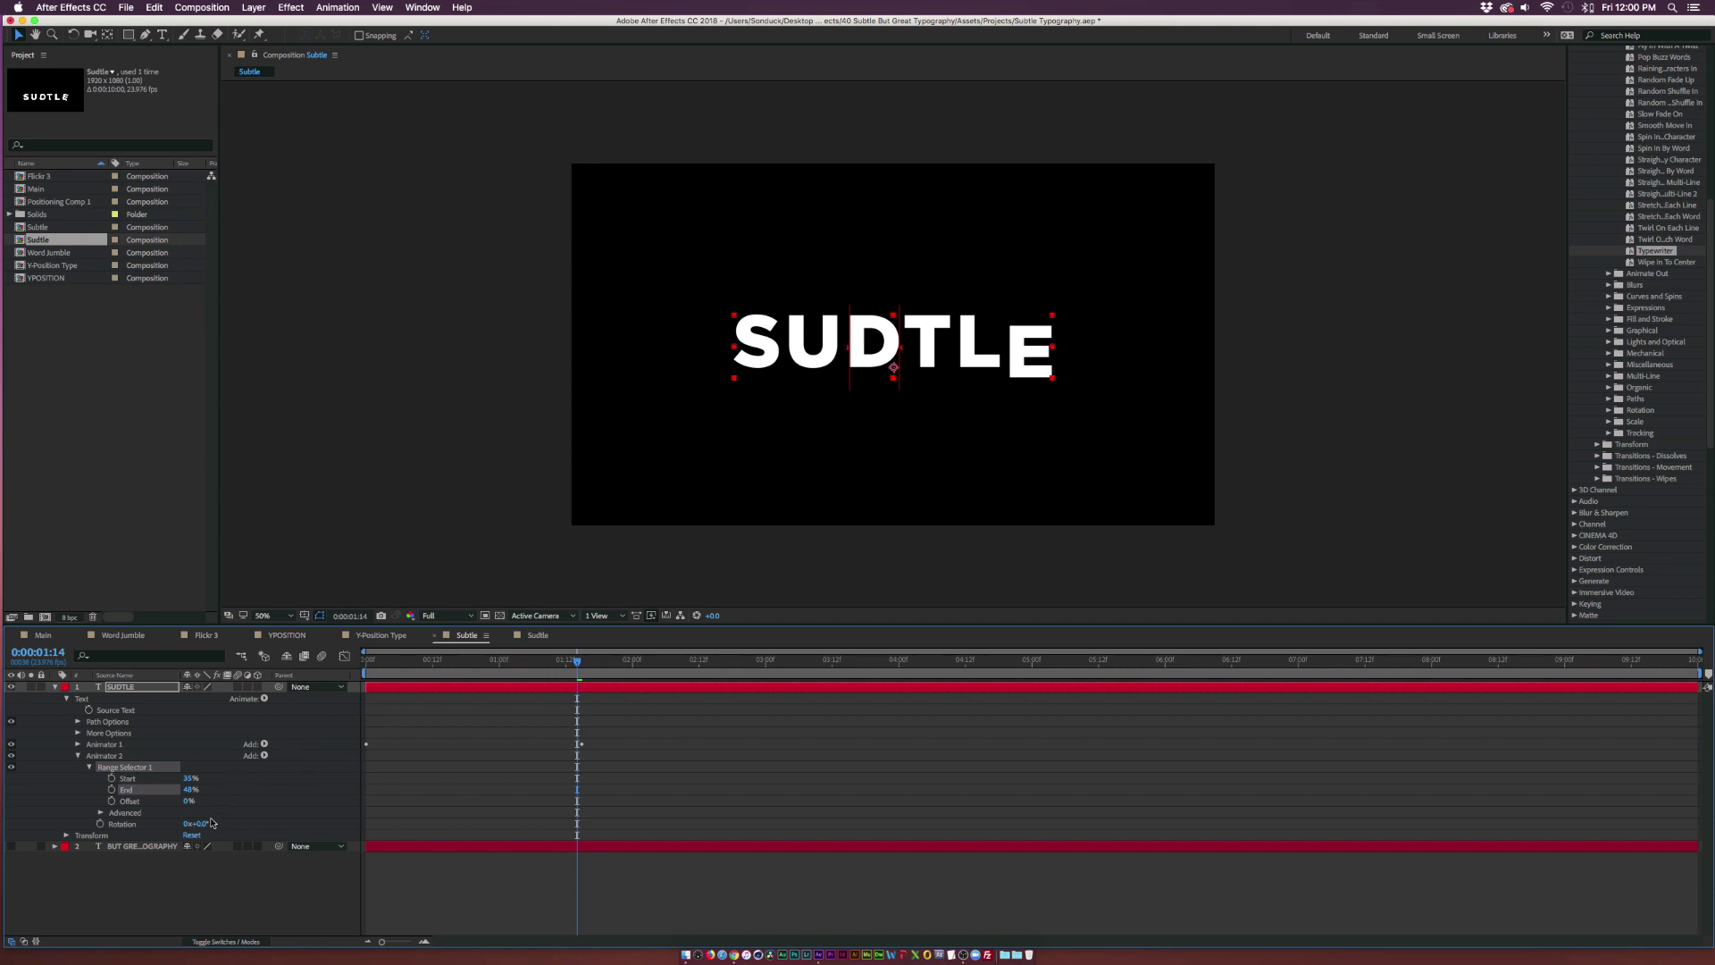
mouse_move(195, 824)
mouse_down()
mouse_move(226, 823)
mouse_move(211, 820)
mouse_up()
drag(382, 659, 586, 672)
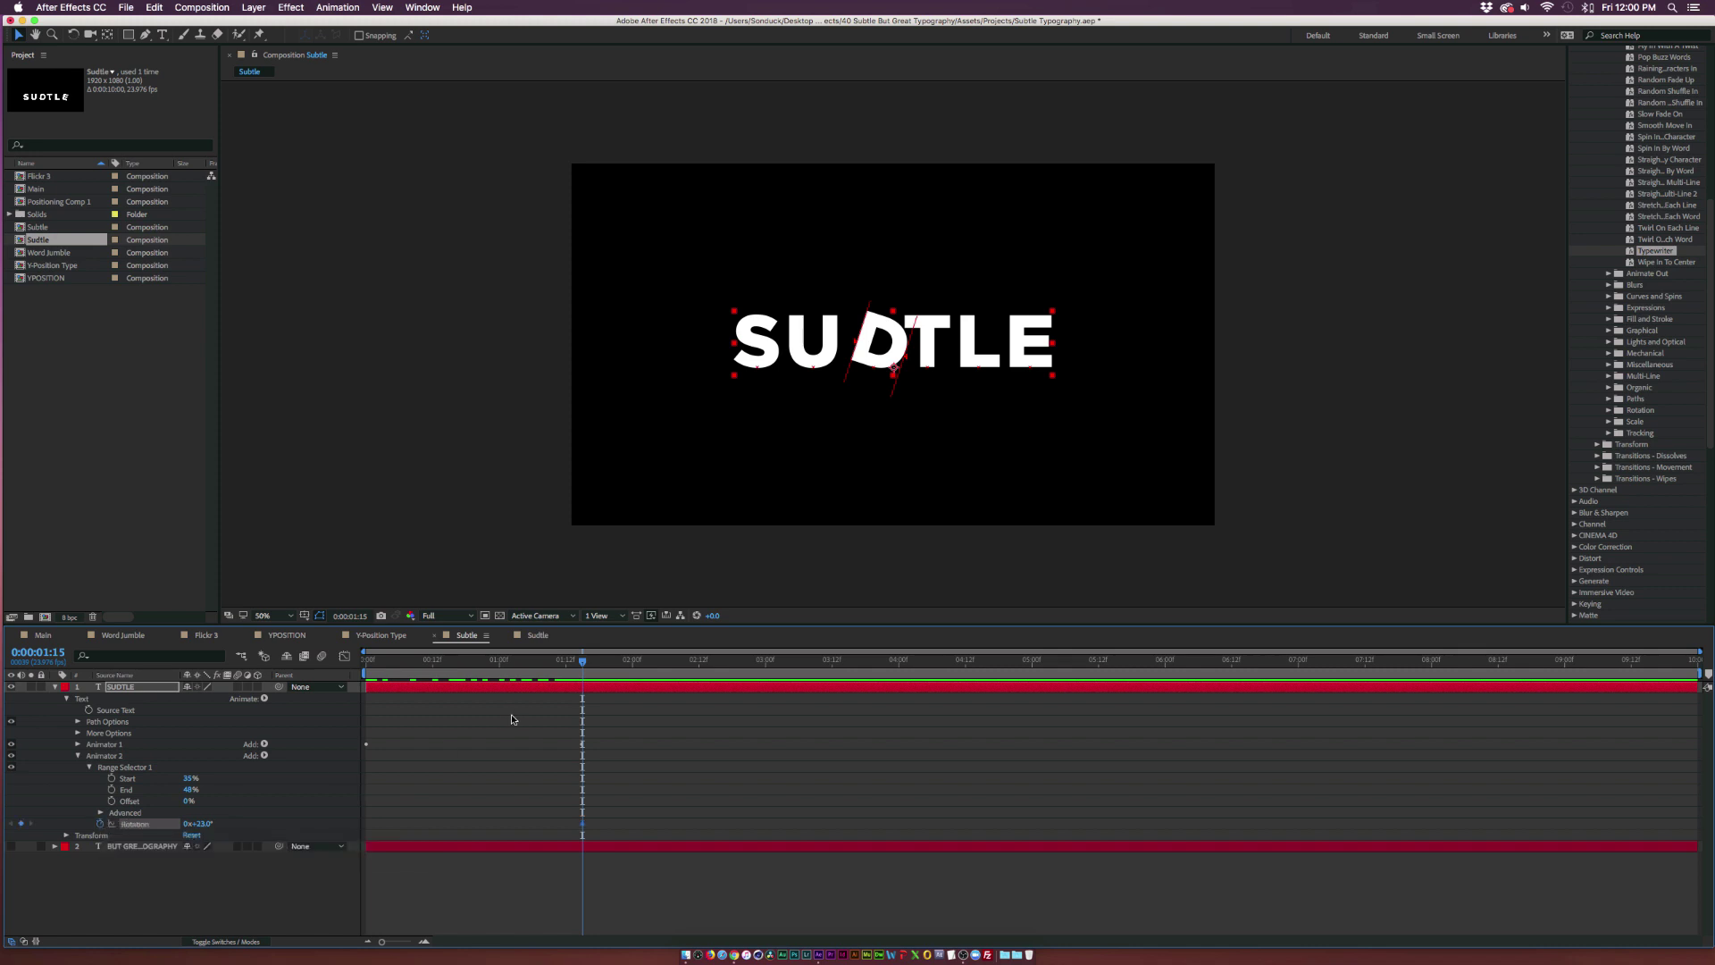
Keyframe the D's Rotation back to 0° at 2:13 and preview the letter animation.
drag(607, 662, 709, 668)
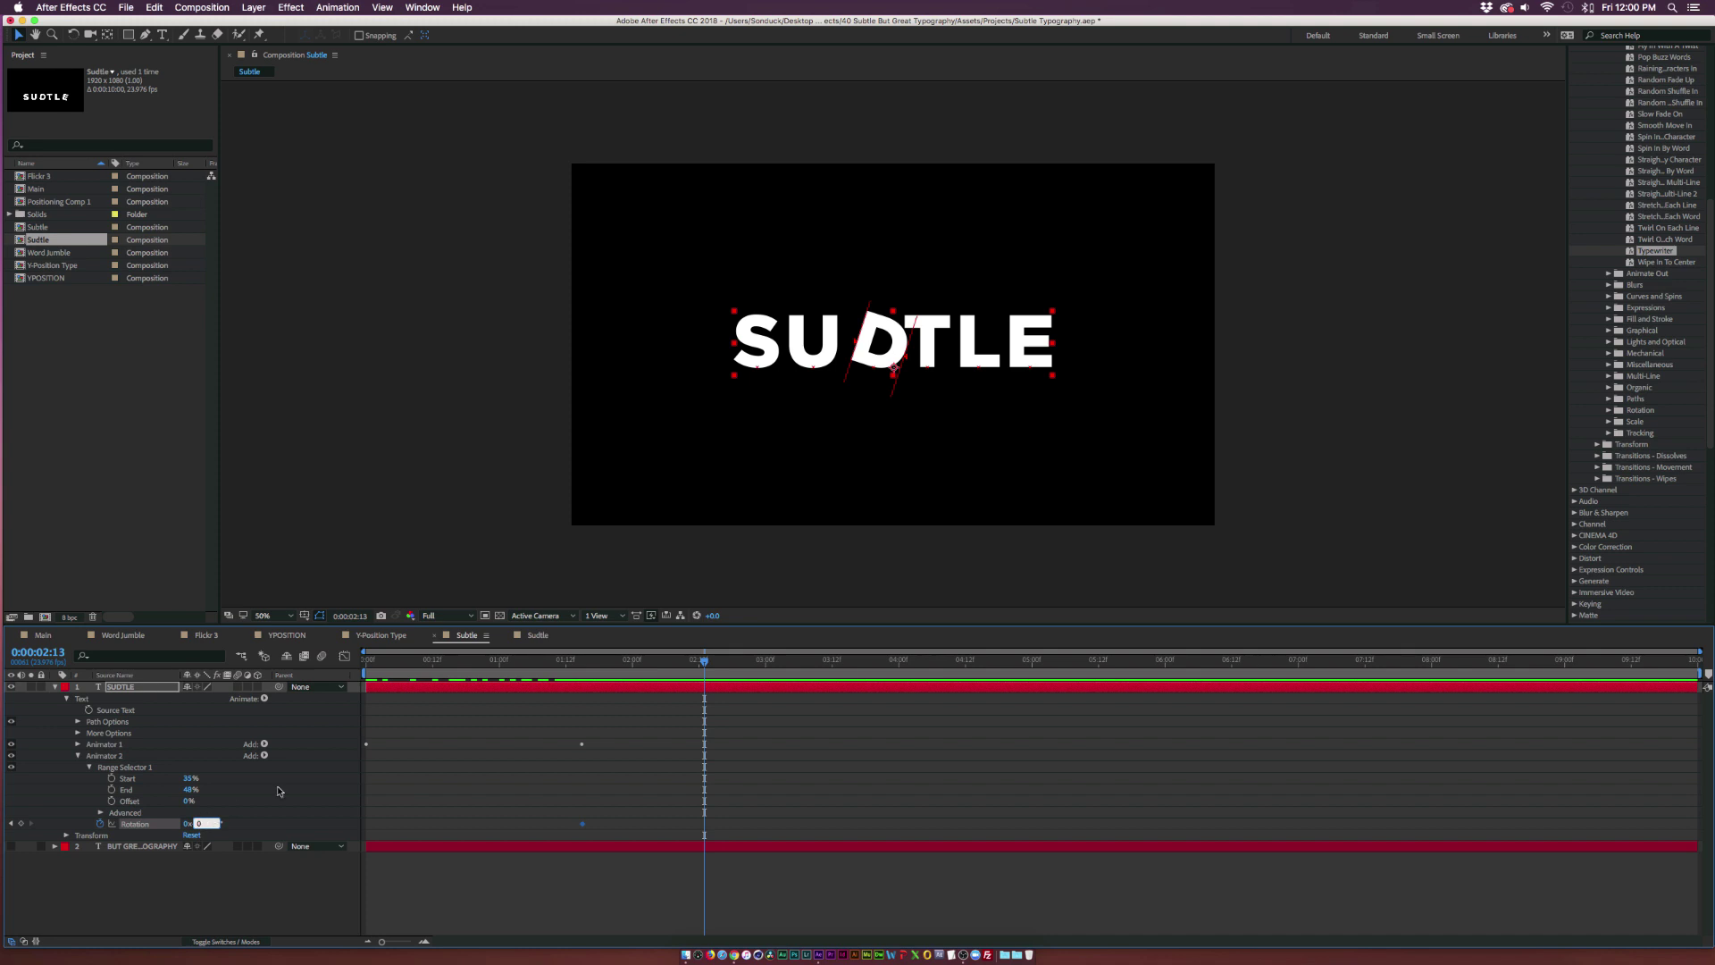
click(651, 596)
click(562, 674)
key(space)
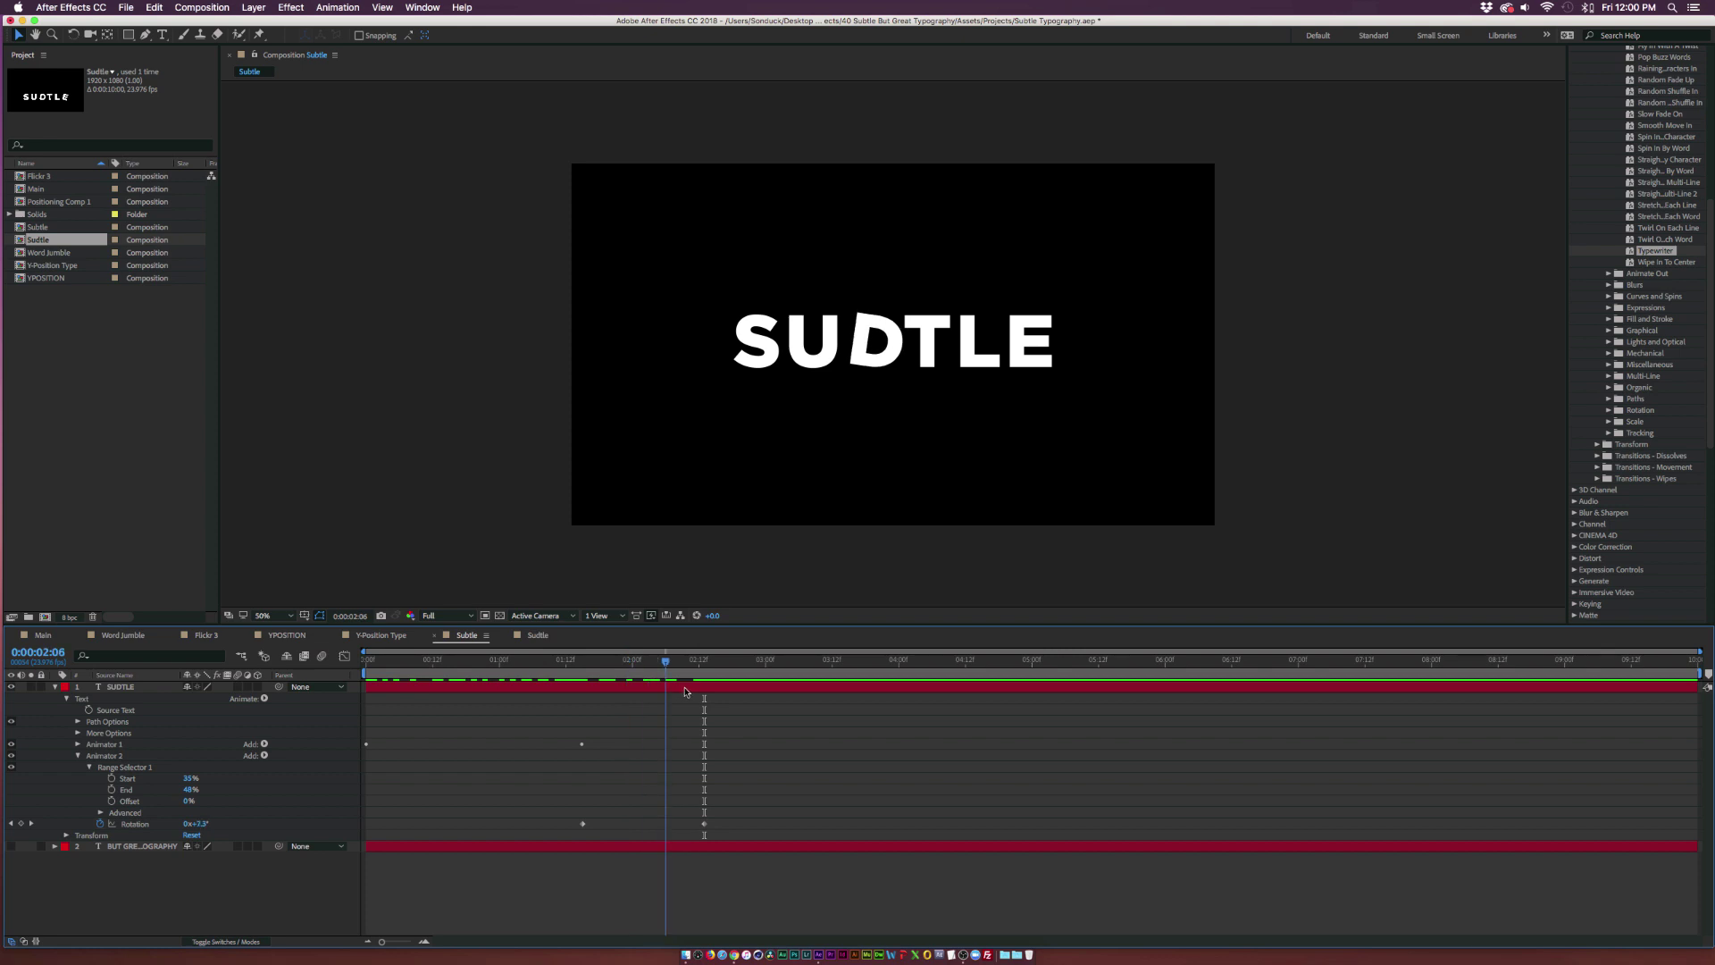
Duplicate the D's rotation animator, shift the copy's range onto the T, and tilt it -13°.
drag(720, 665, 705, 693)
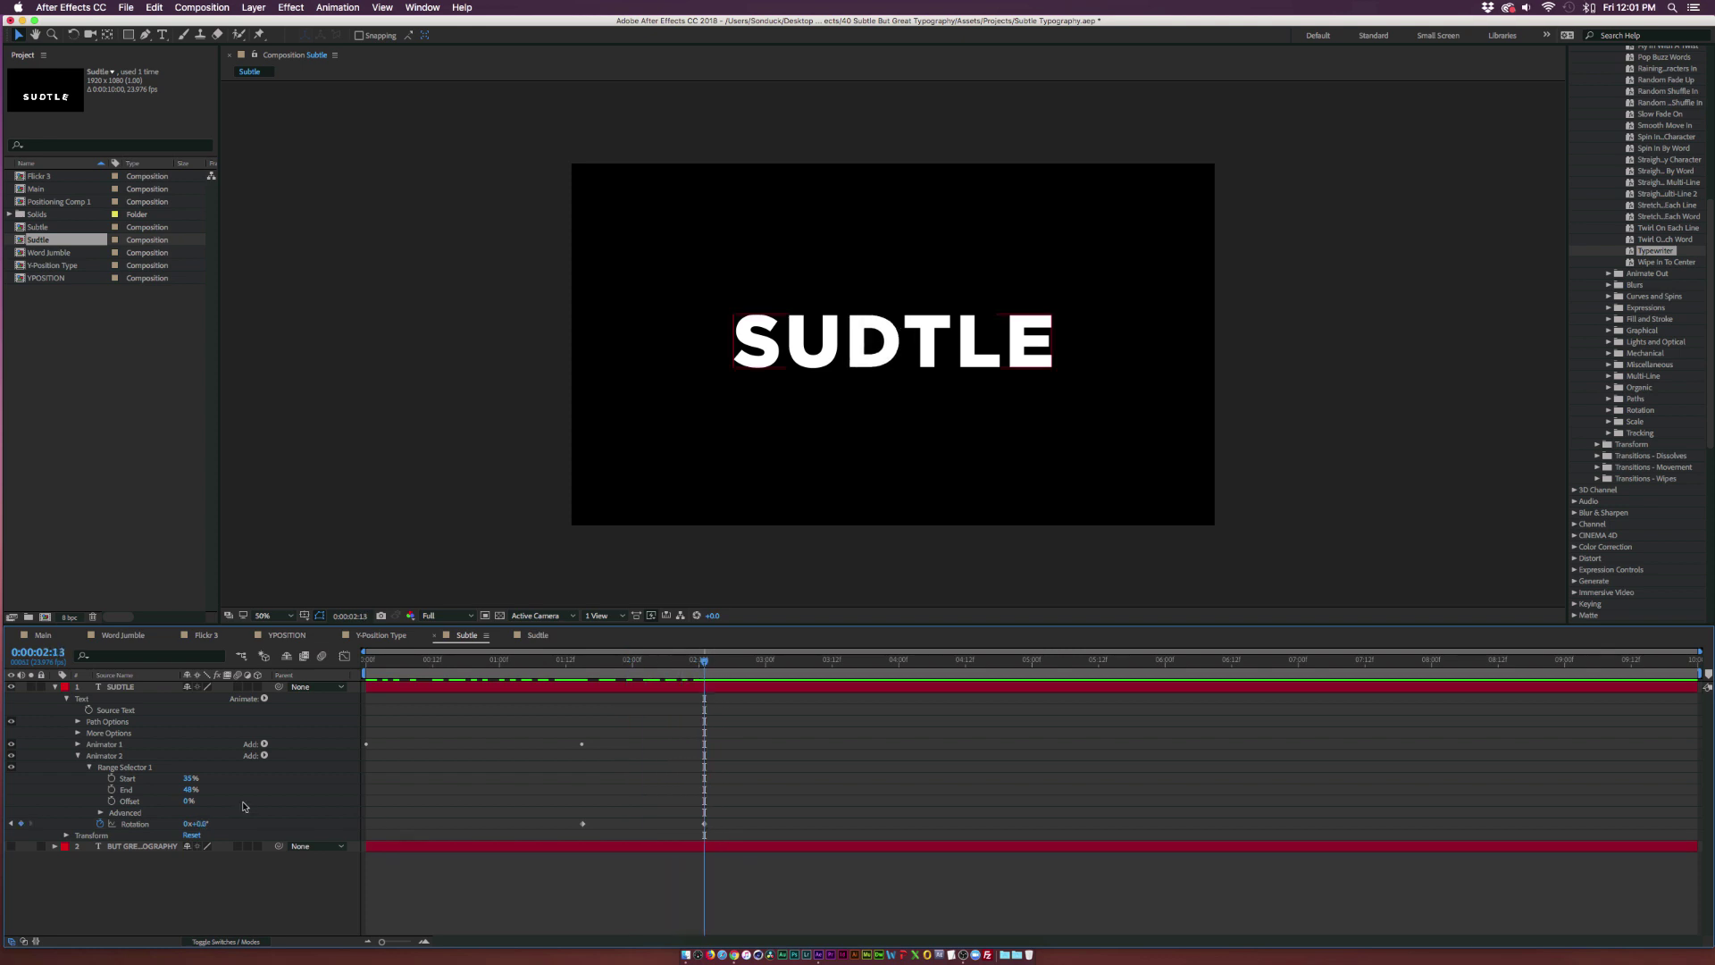
click(110, 756)
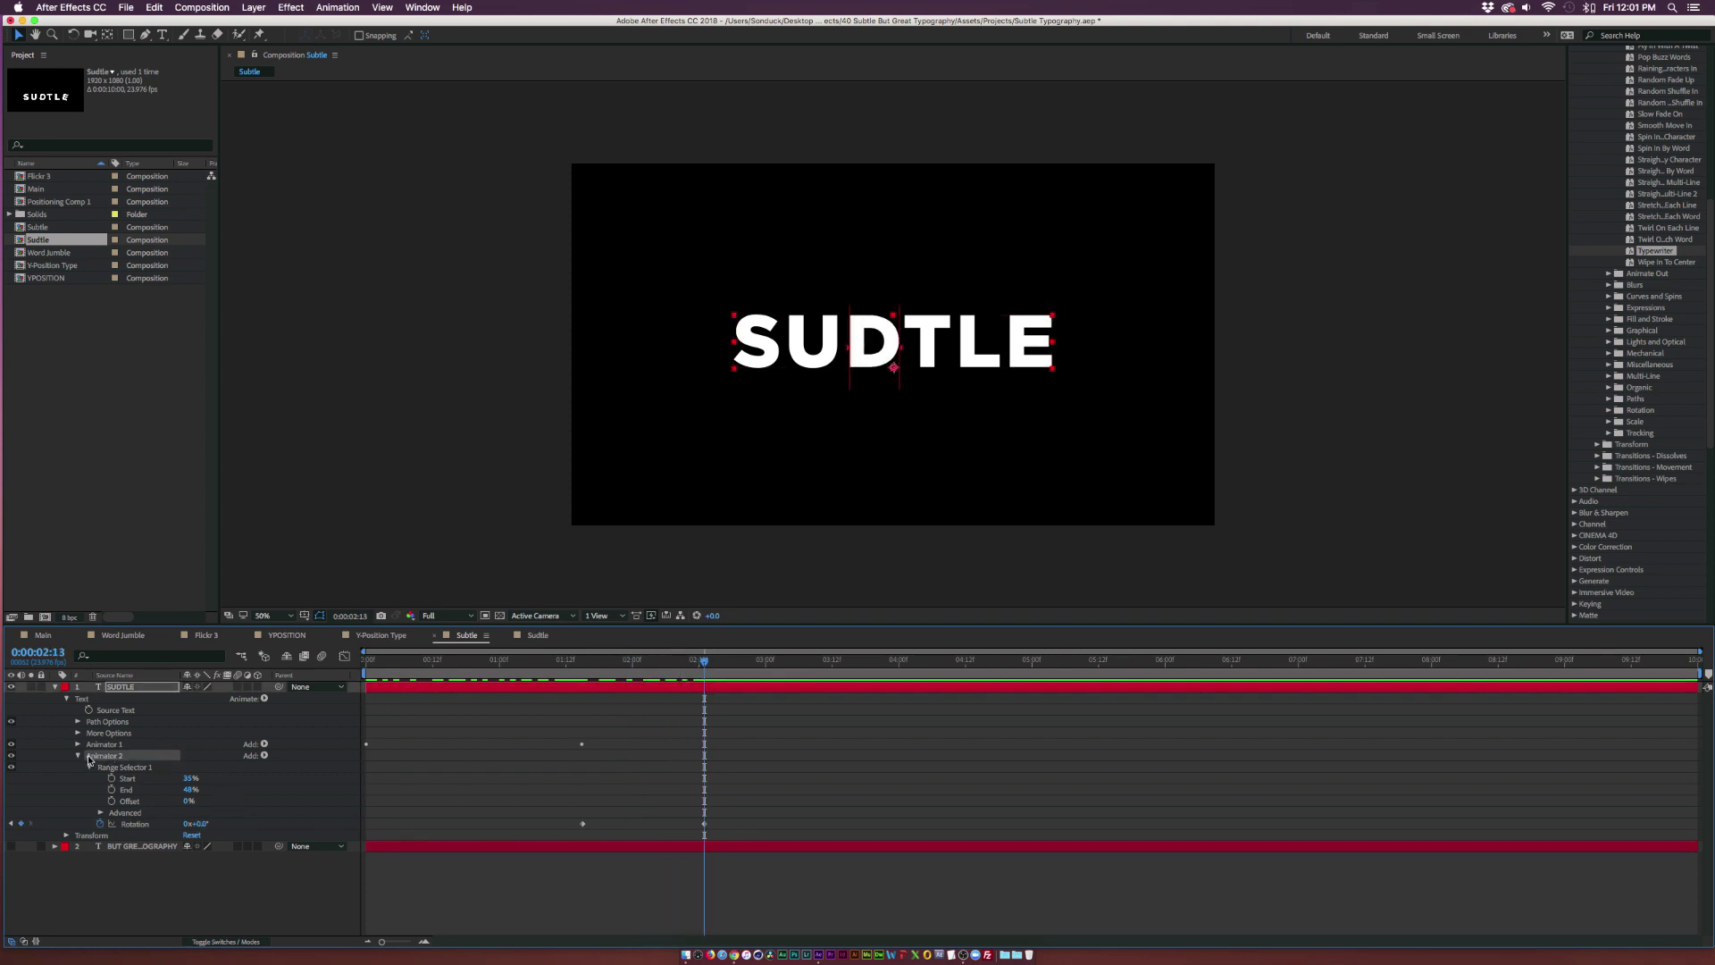
key(super+d)
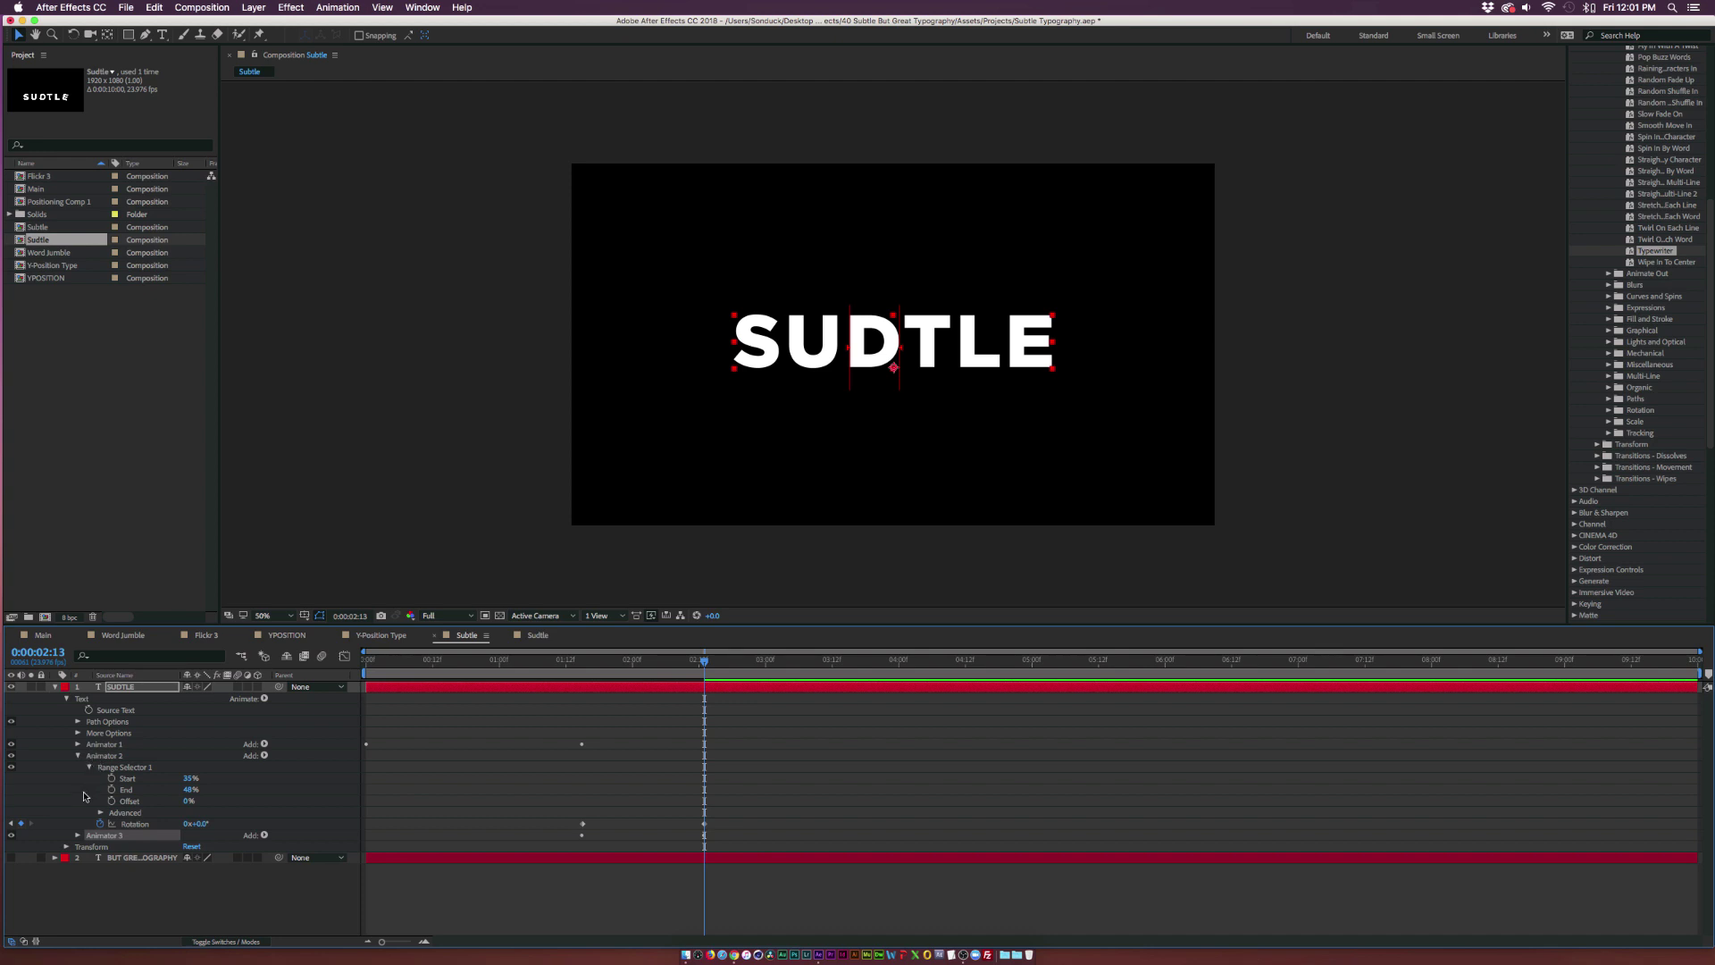
click(79, 835)
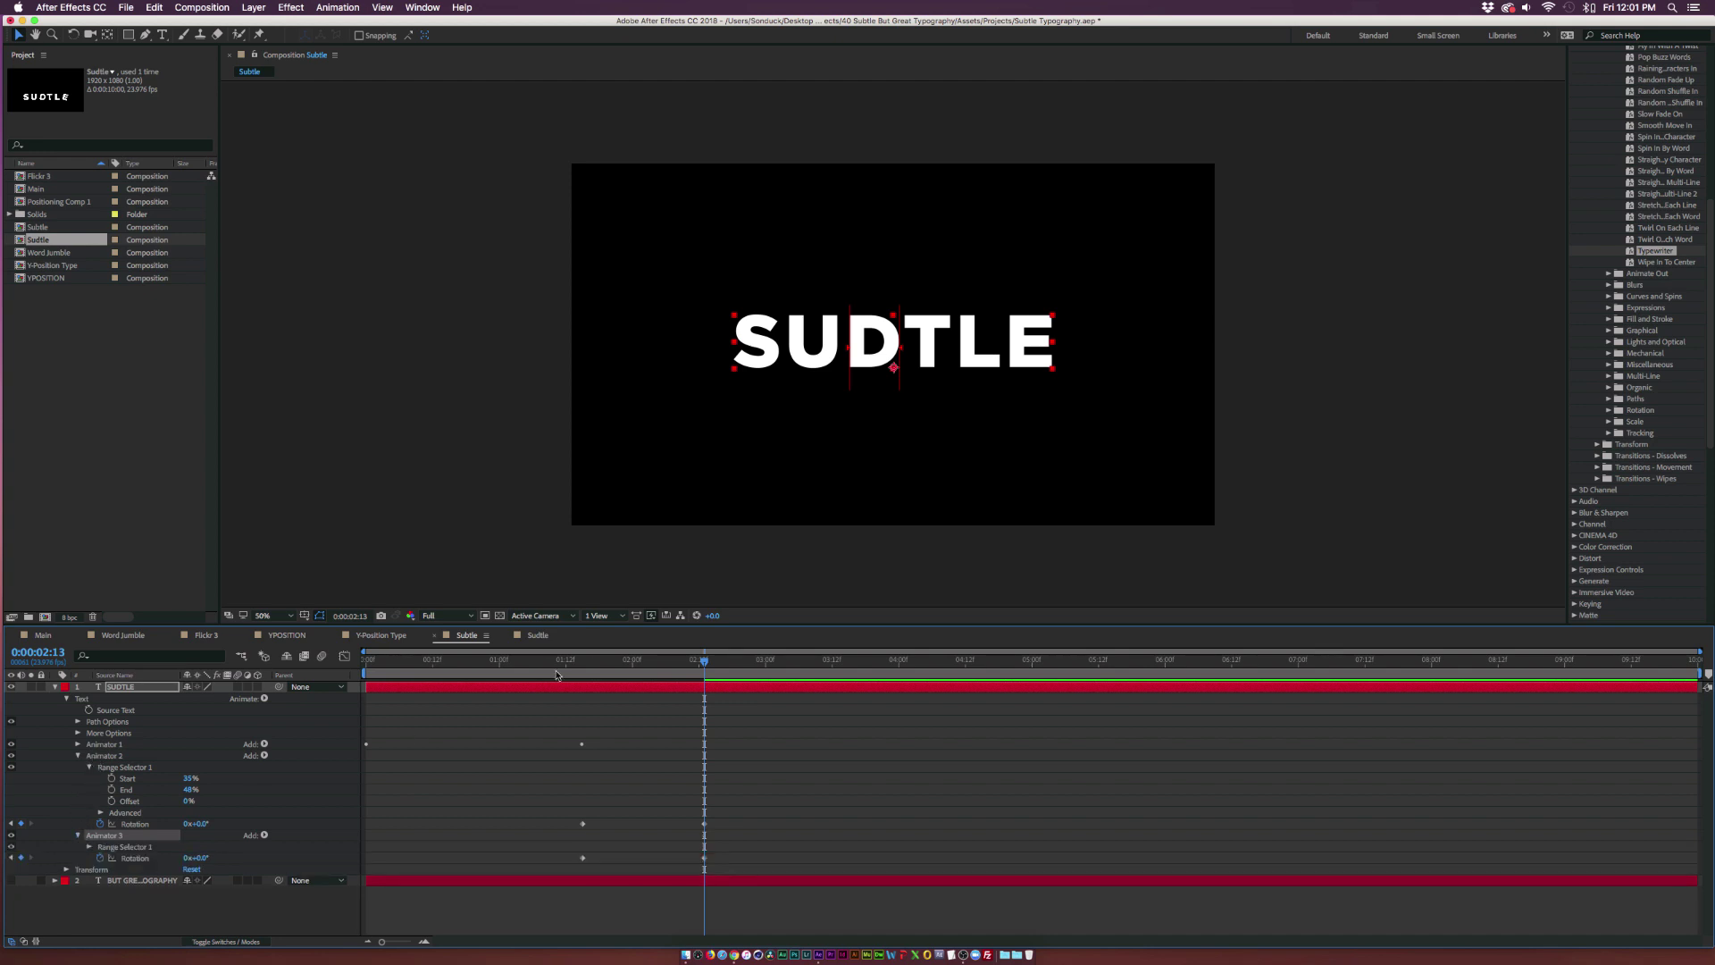
click(588, 660)
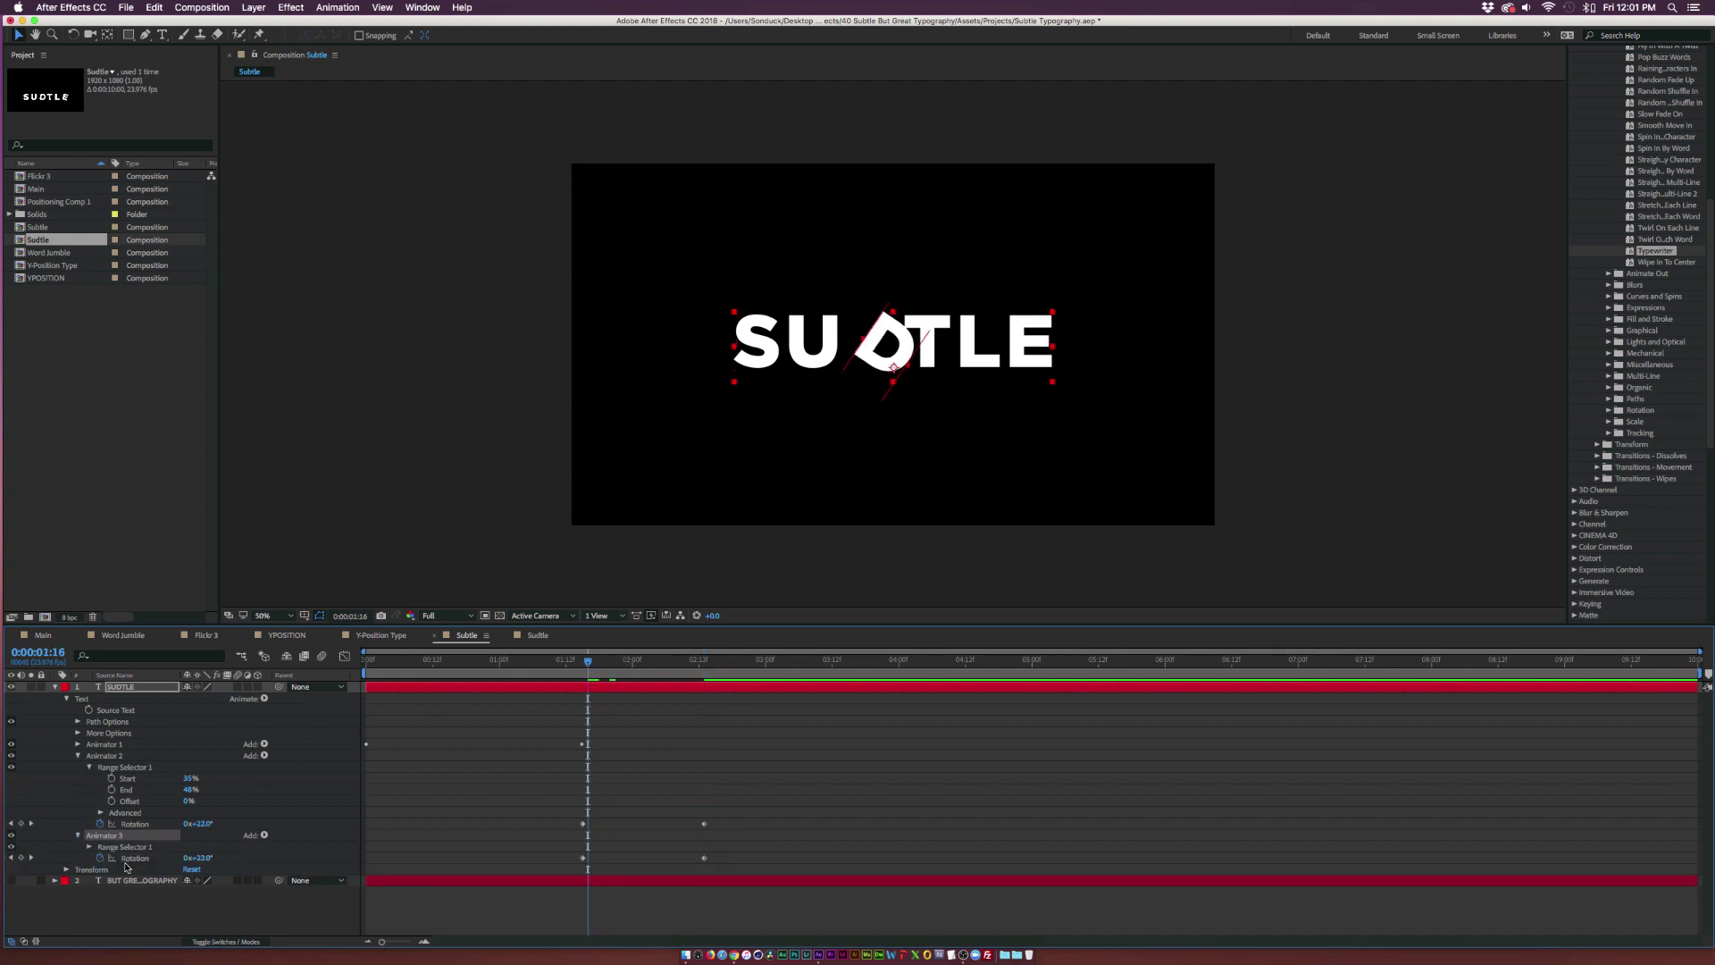
click(90, 847)
drag(187, 860, 197, 870)
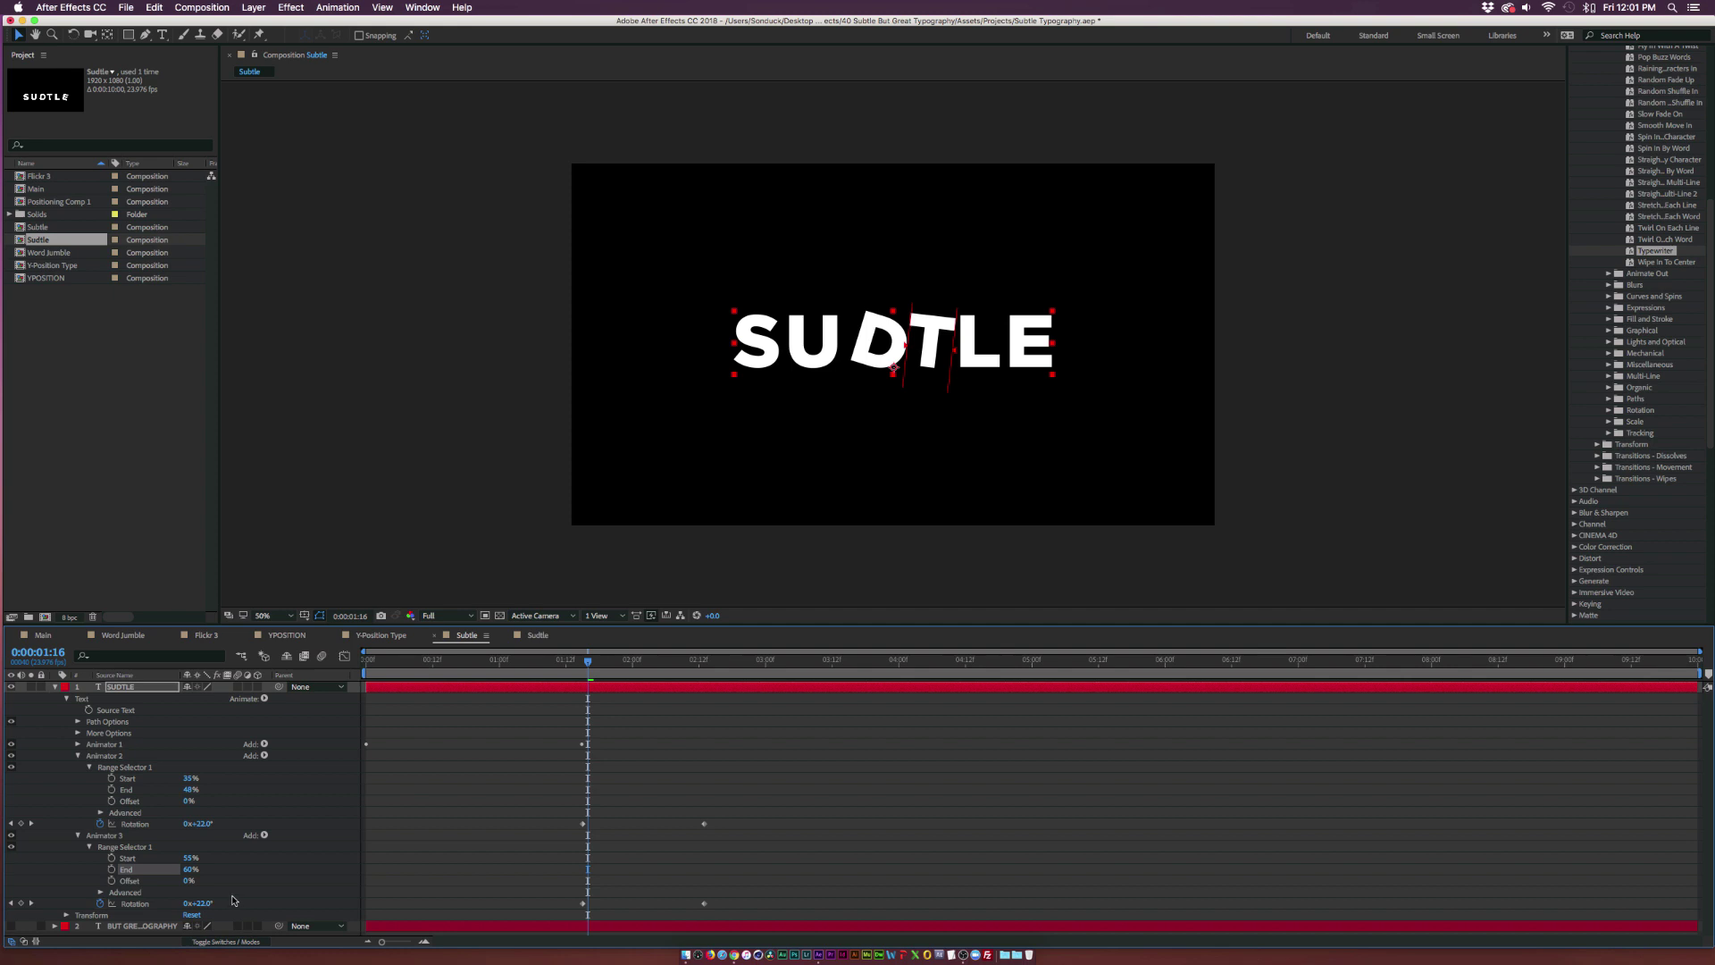
click(12, 905)
drag(198, 904, 176, 903)
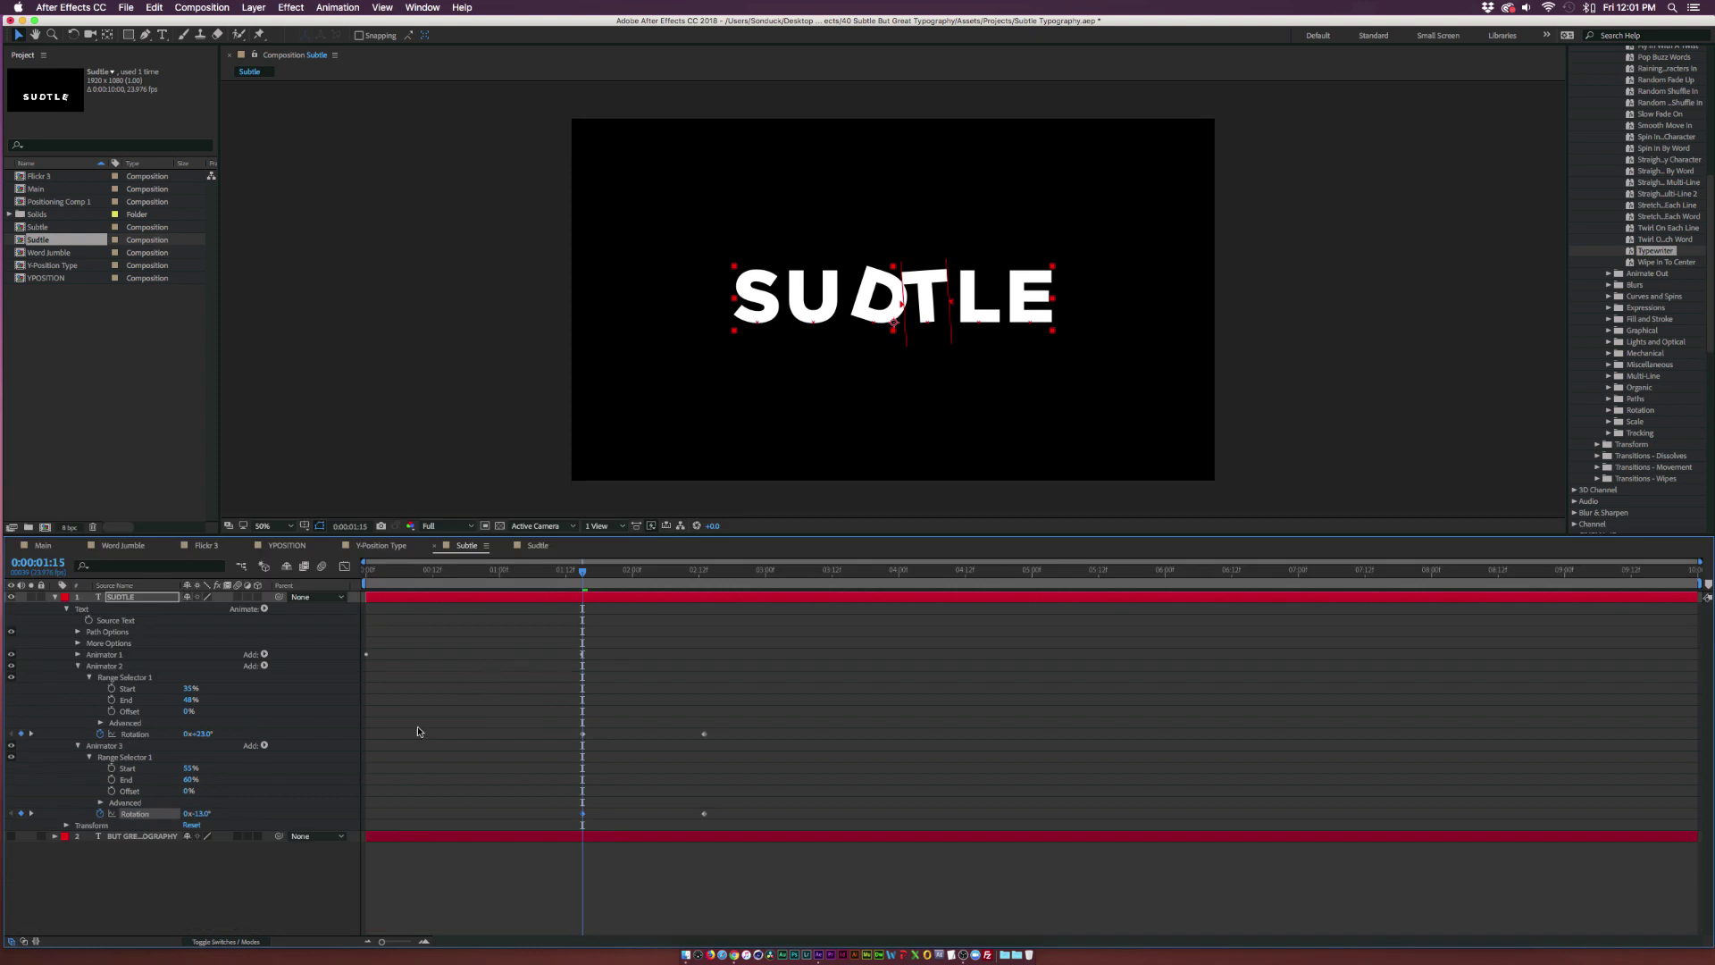
Duplicate the T's animator, move its range to Start 87% on the E, and tilt it -79°.
click(107, 746)
key(super+d)
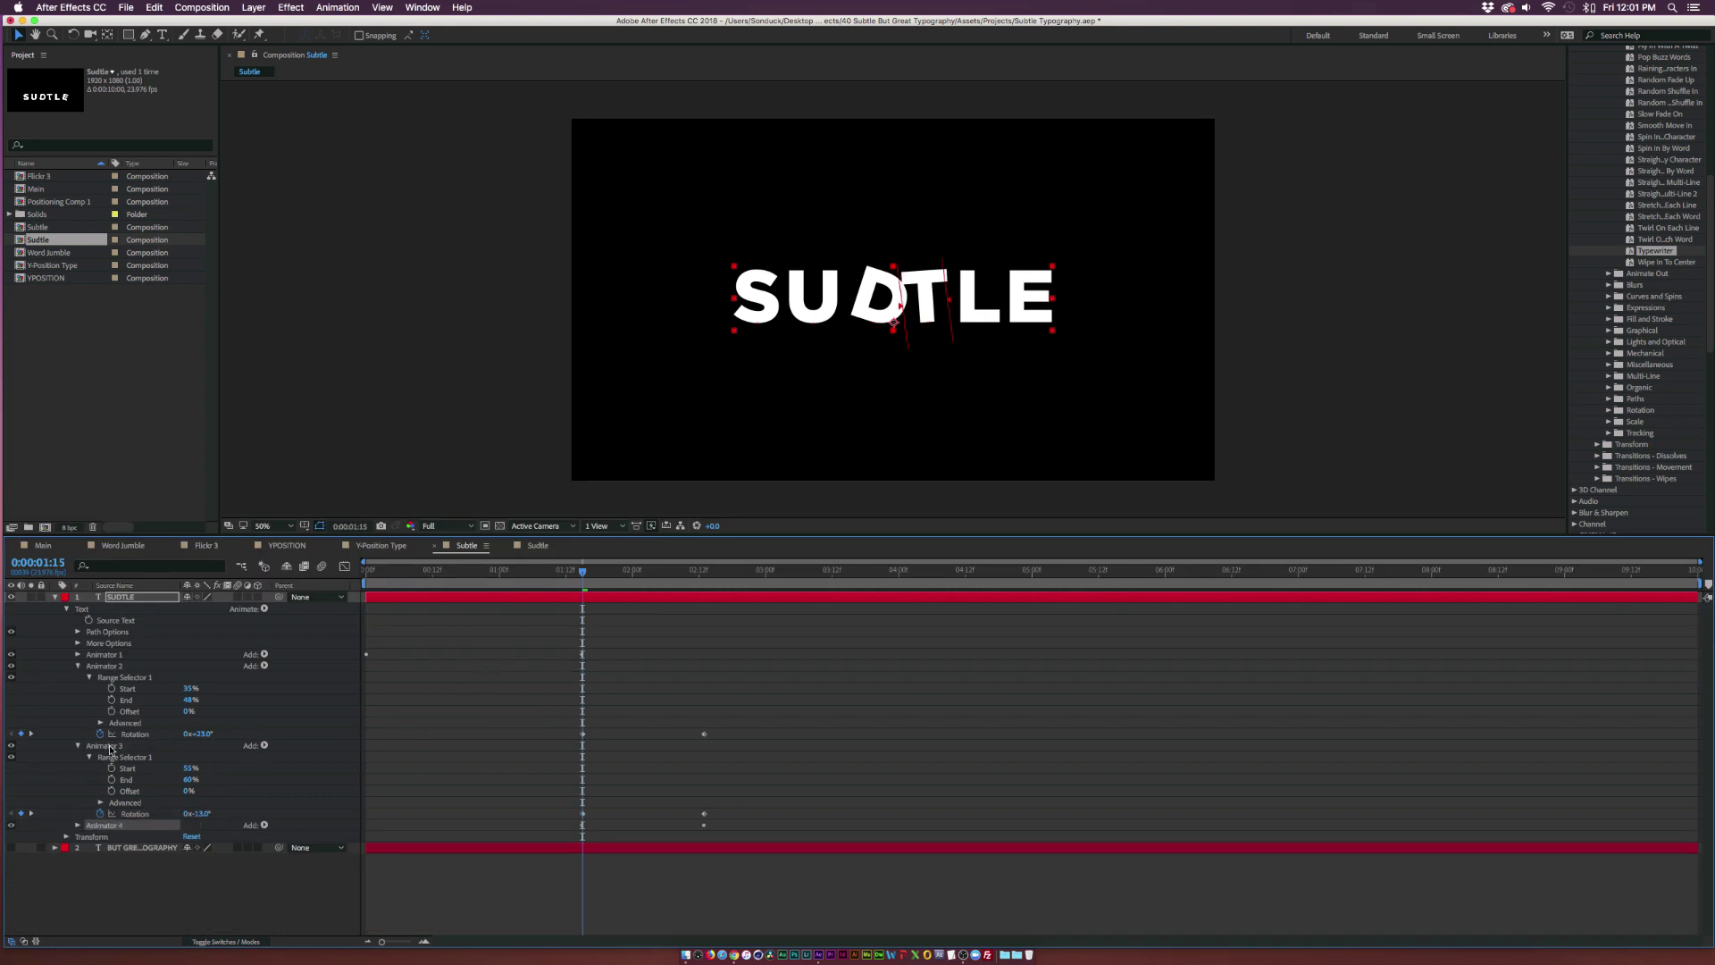
click(77, 825)
click(89, 837)
drag(195, 849, 261, 898)
click(429, 659)
Collapse the settings of the D, T and E rotation animators (Animators 2–4).
click(78, 667)
click(77, 665)
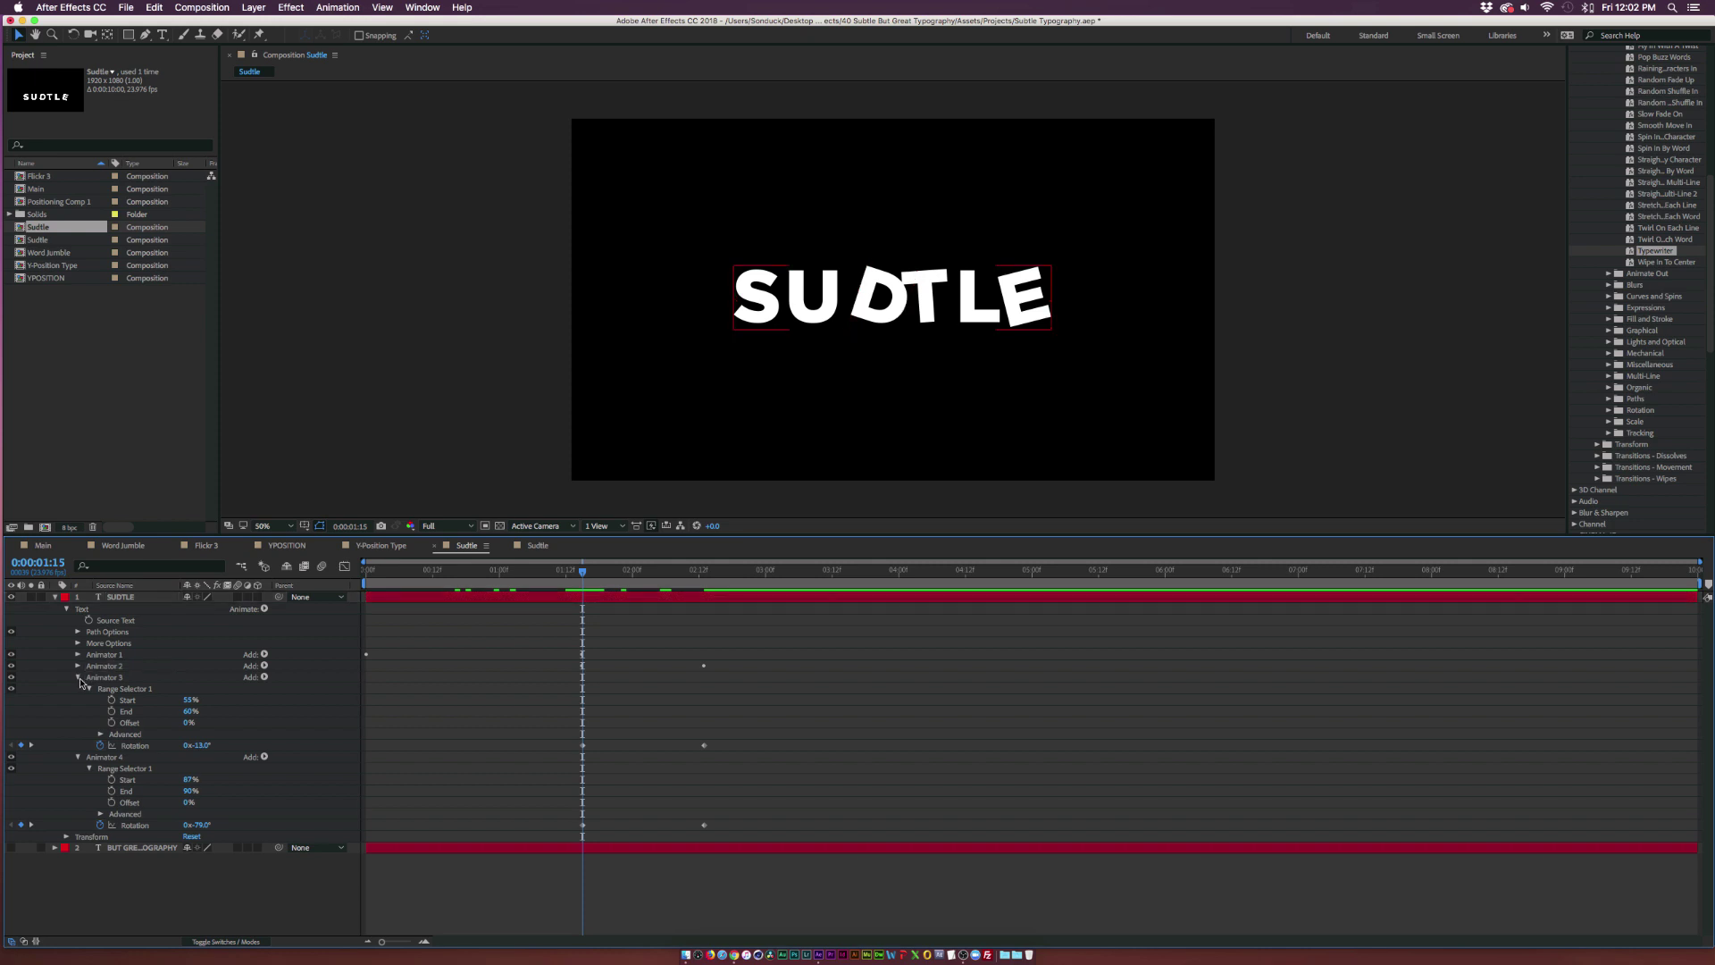
click(79, 678)
click(78, 689)
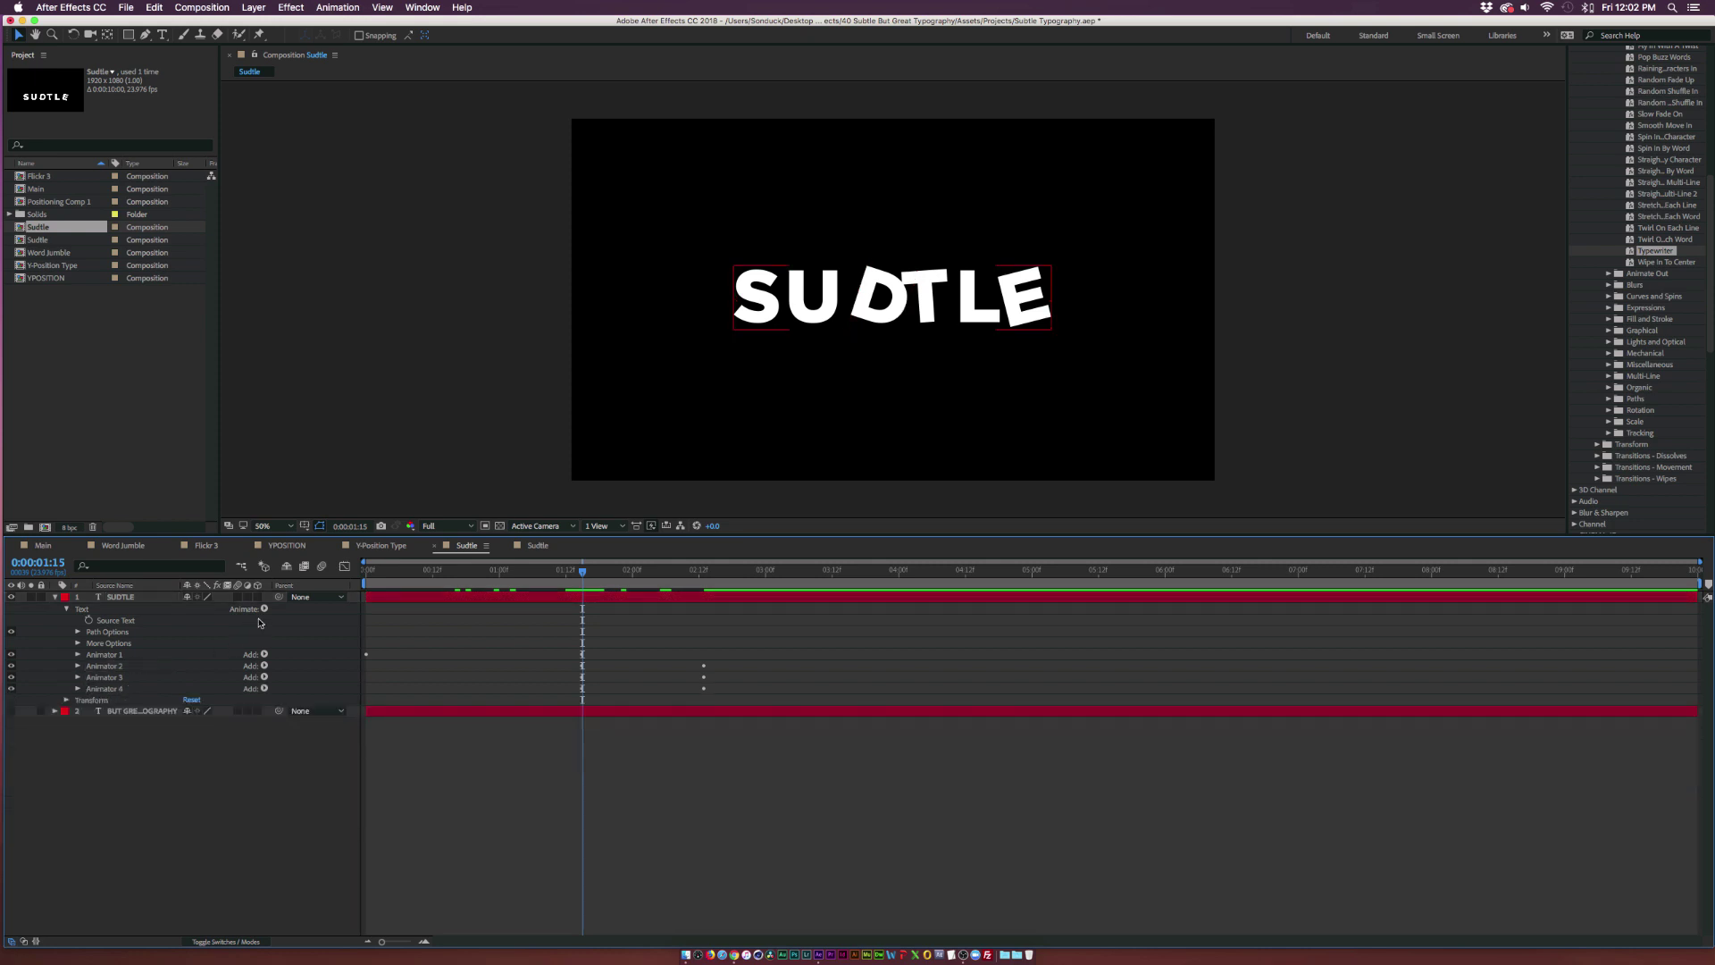
Add a Tracking animator to SUDTLE and spread its letters with Tracking Amount 47.
click(263, 609)
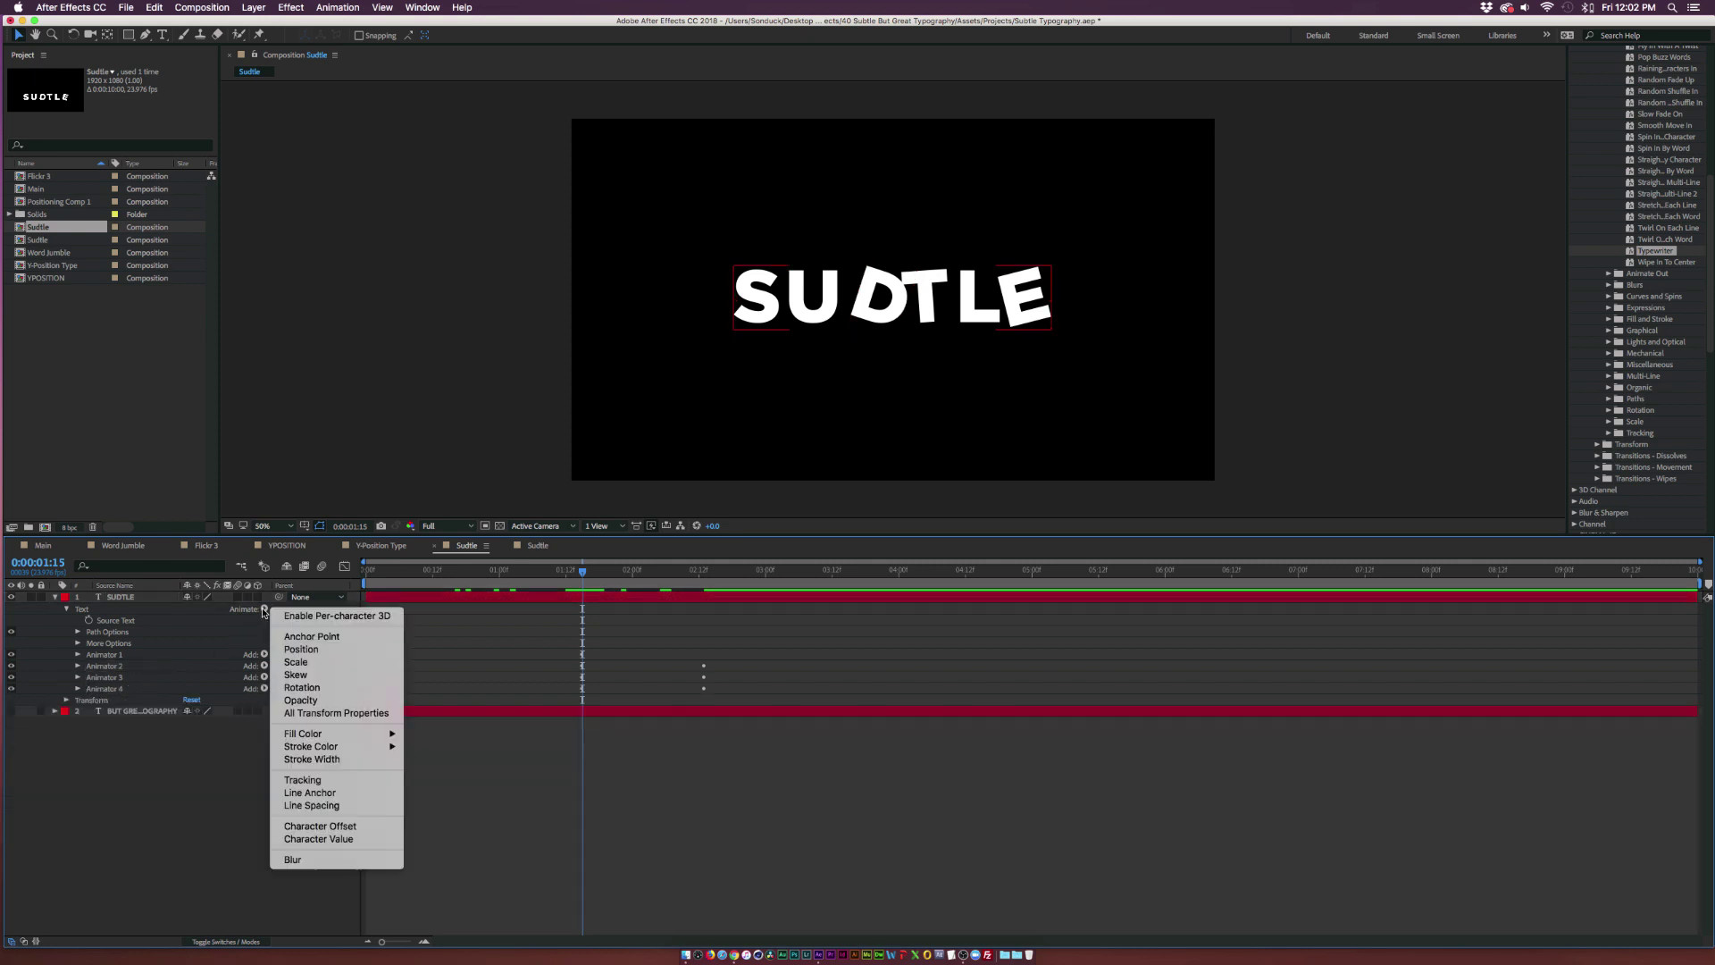
click(301, 780)
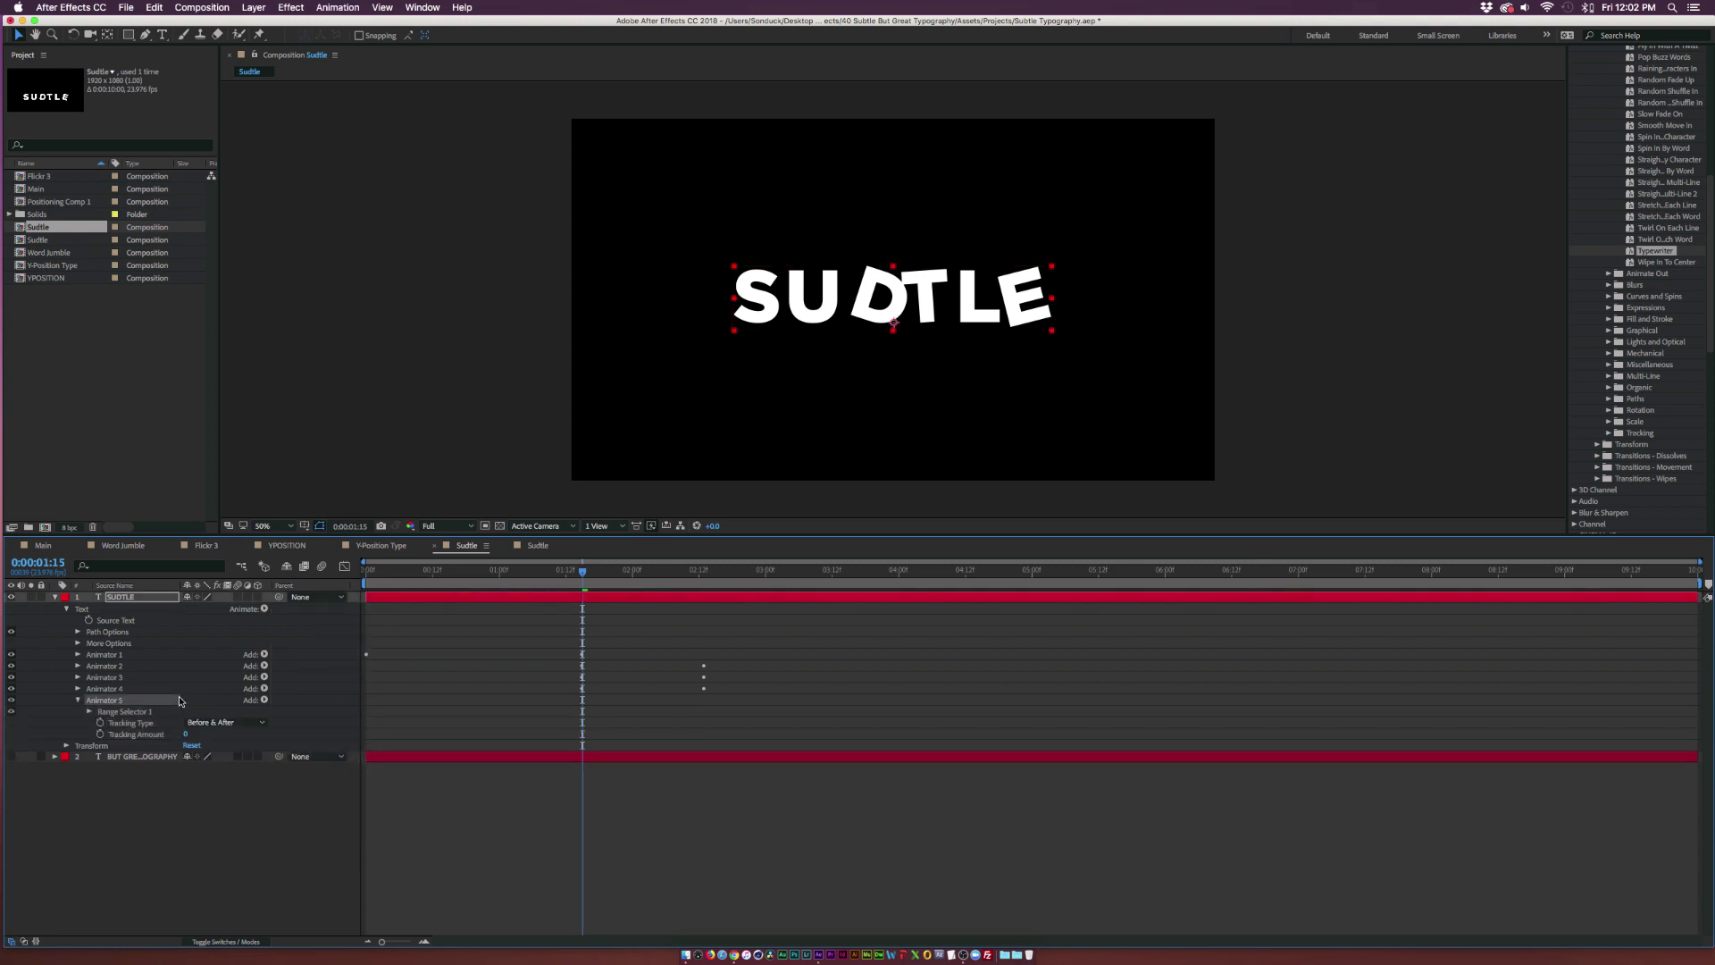
drag(184, 736, 221, 735)
click(223, 902)
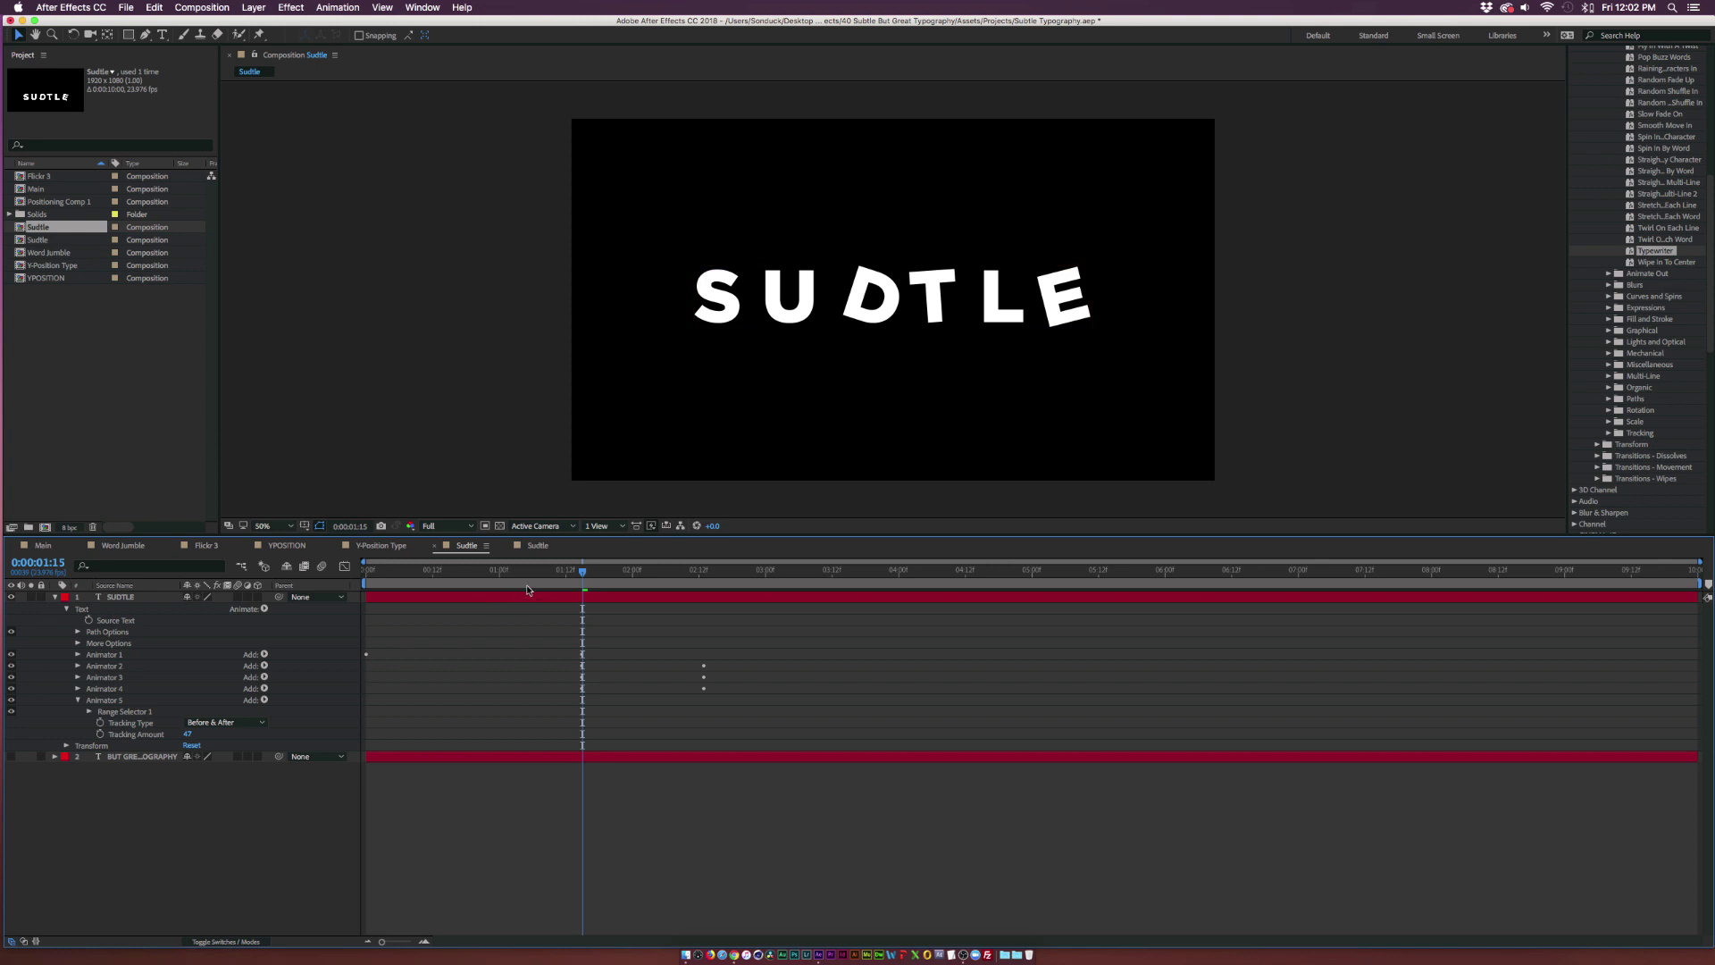
mouse_move(587, 570)
mouse_down()
mouse_move(482, 573)
mouse_move(716, 579)
mouse_move(584, 591)
mouse_up()
Keyframe the spacing range's Start, bringing the letters together at 0% by 2:17, and preview.
click(347, 657)
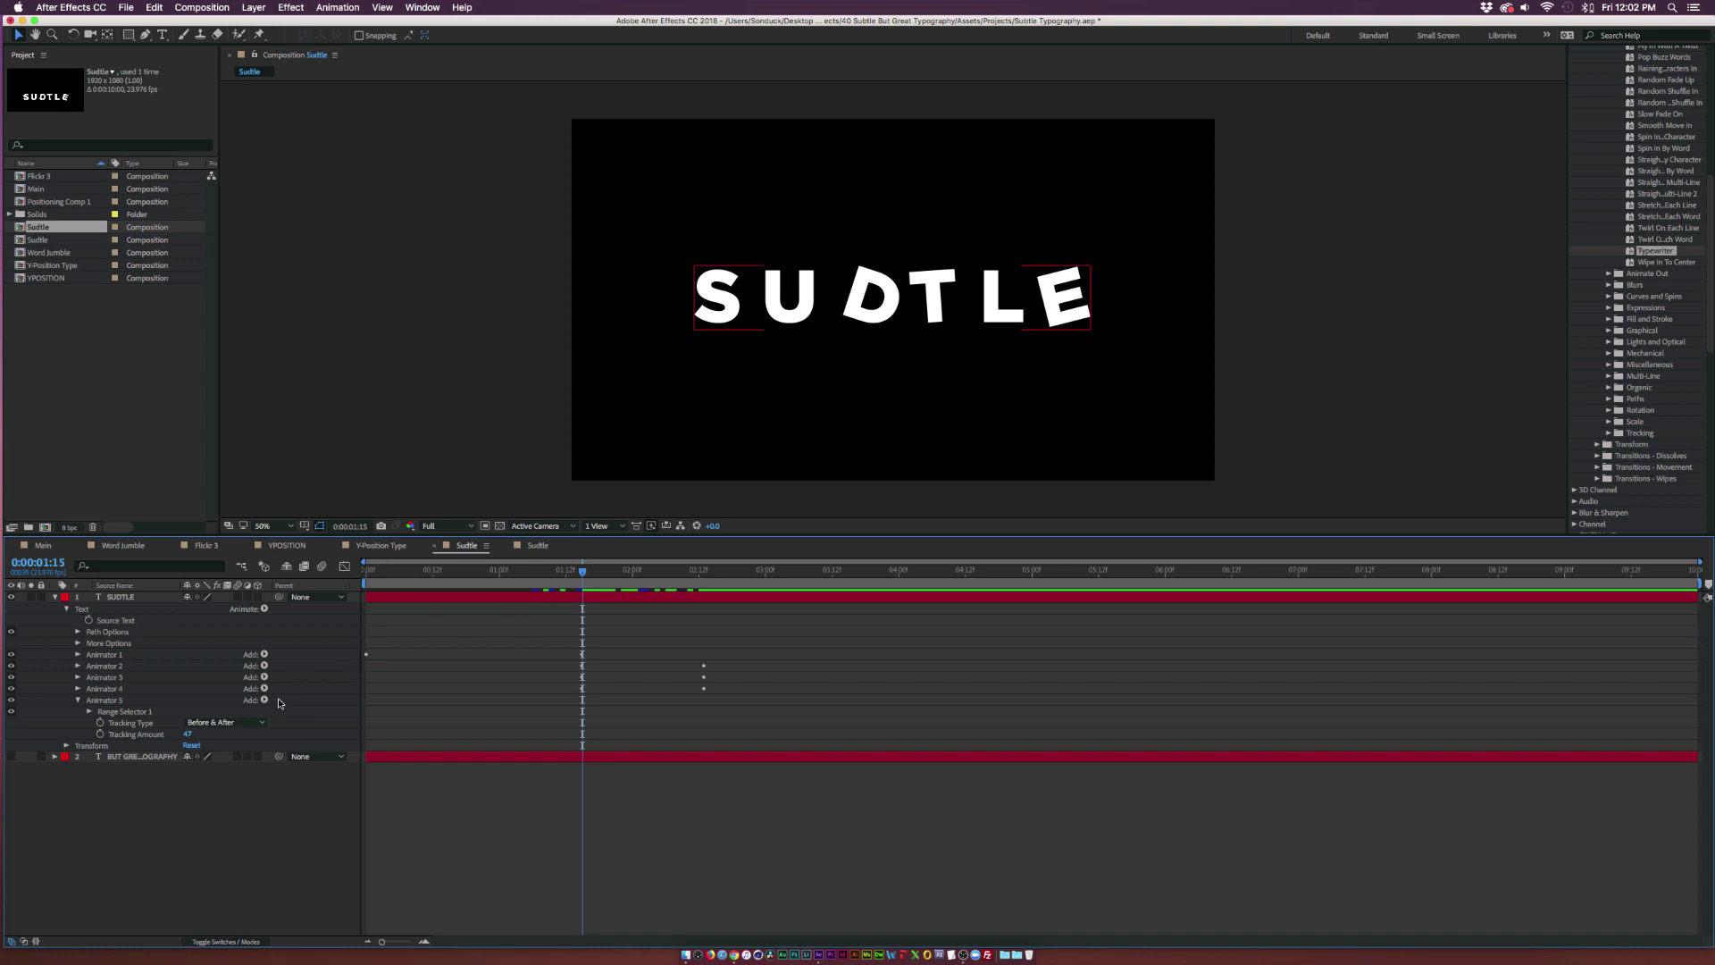
click(89, 712)
click(113, 724)
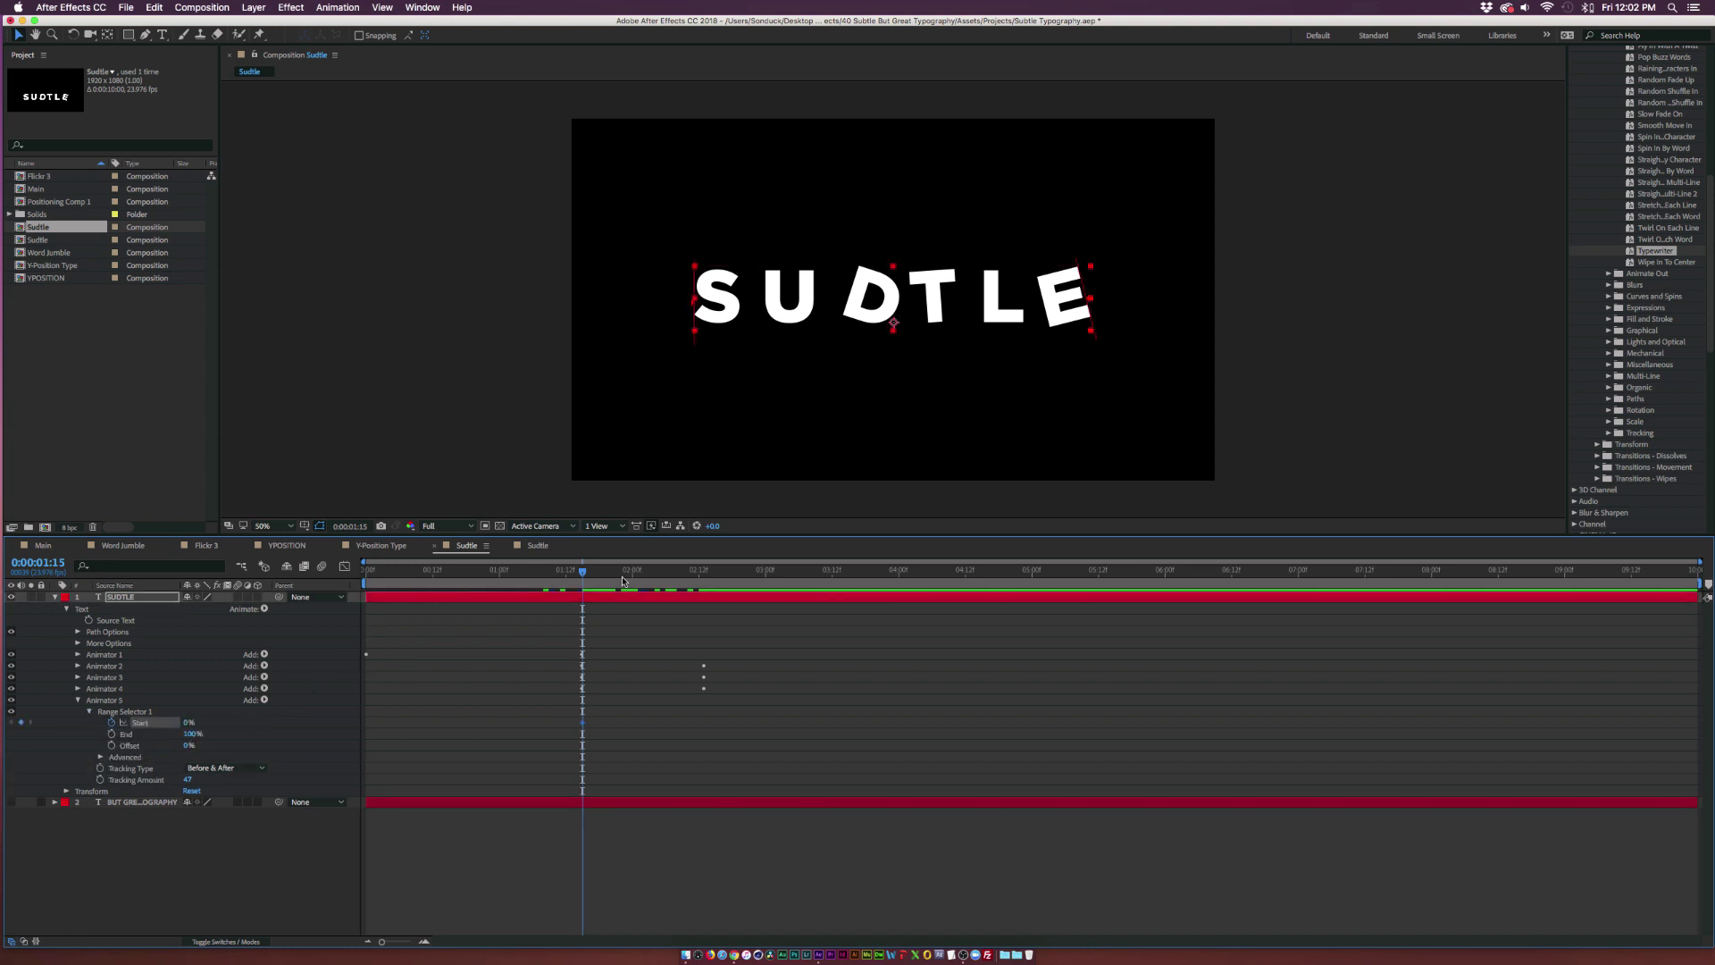
drag(661, 572, 726, 572)
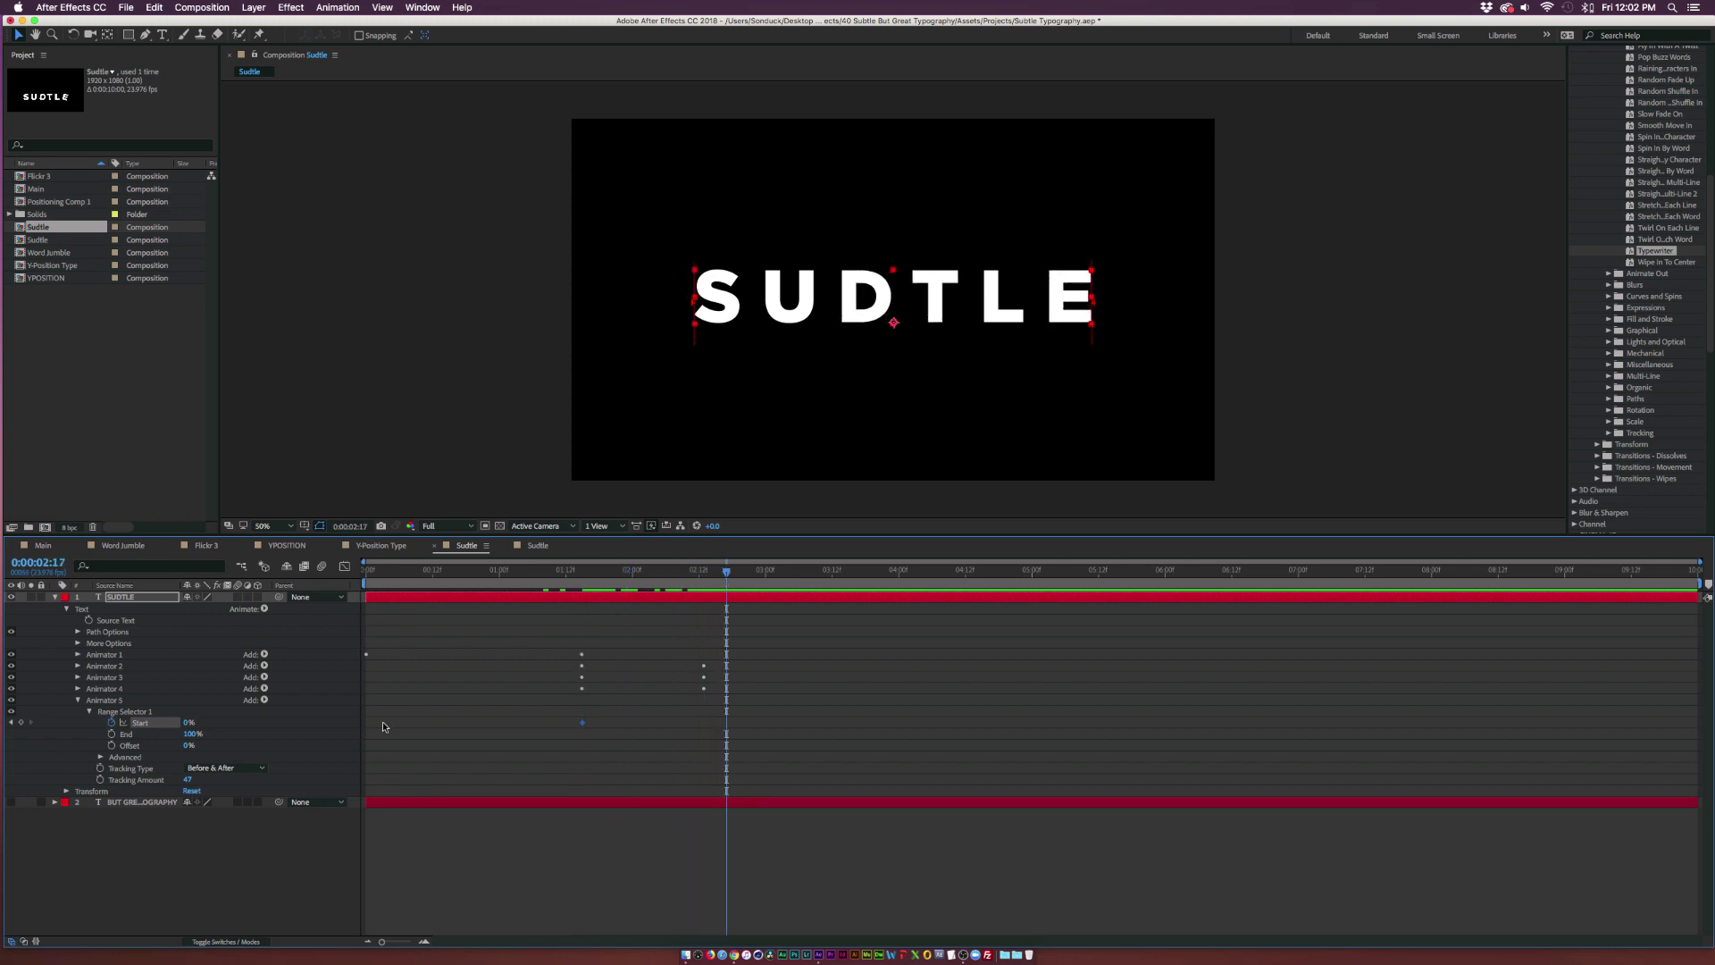
drag(208, 722, 188, 723)
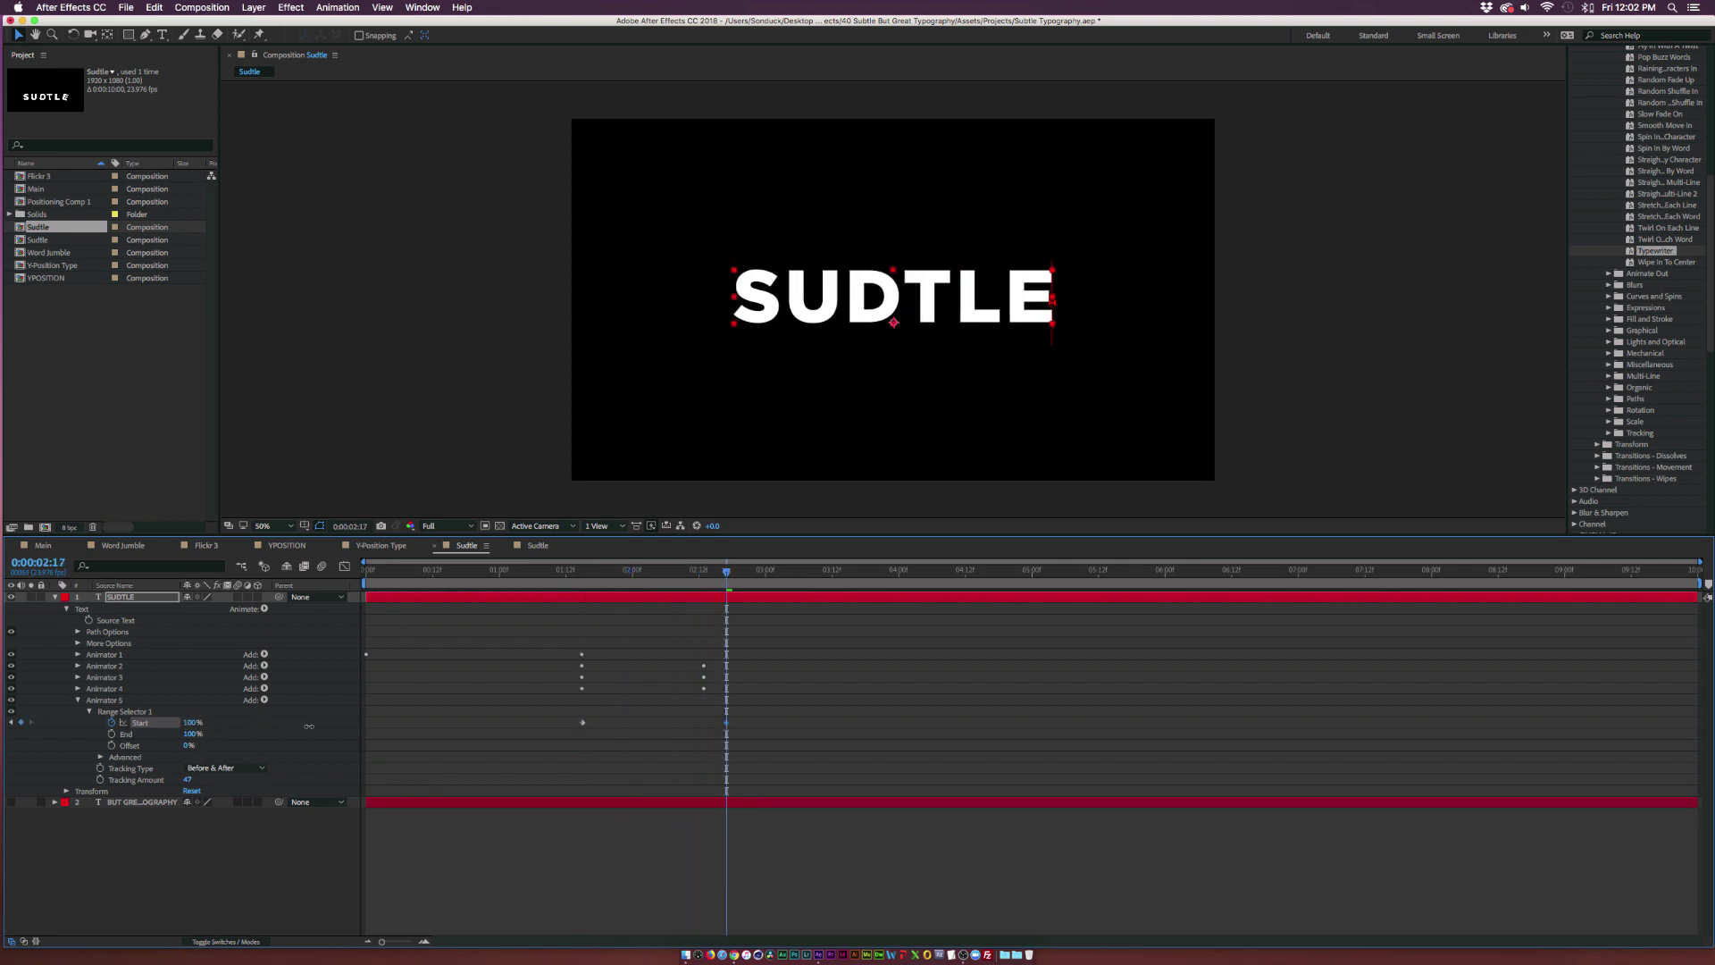
click(569, 572)
key(space)
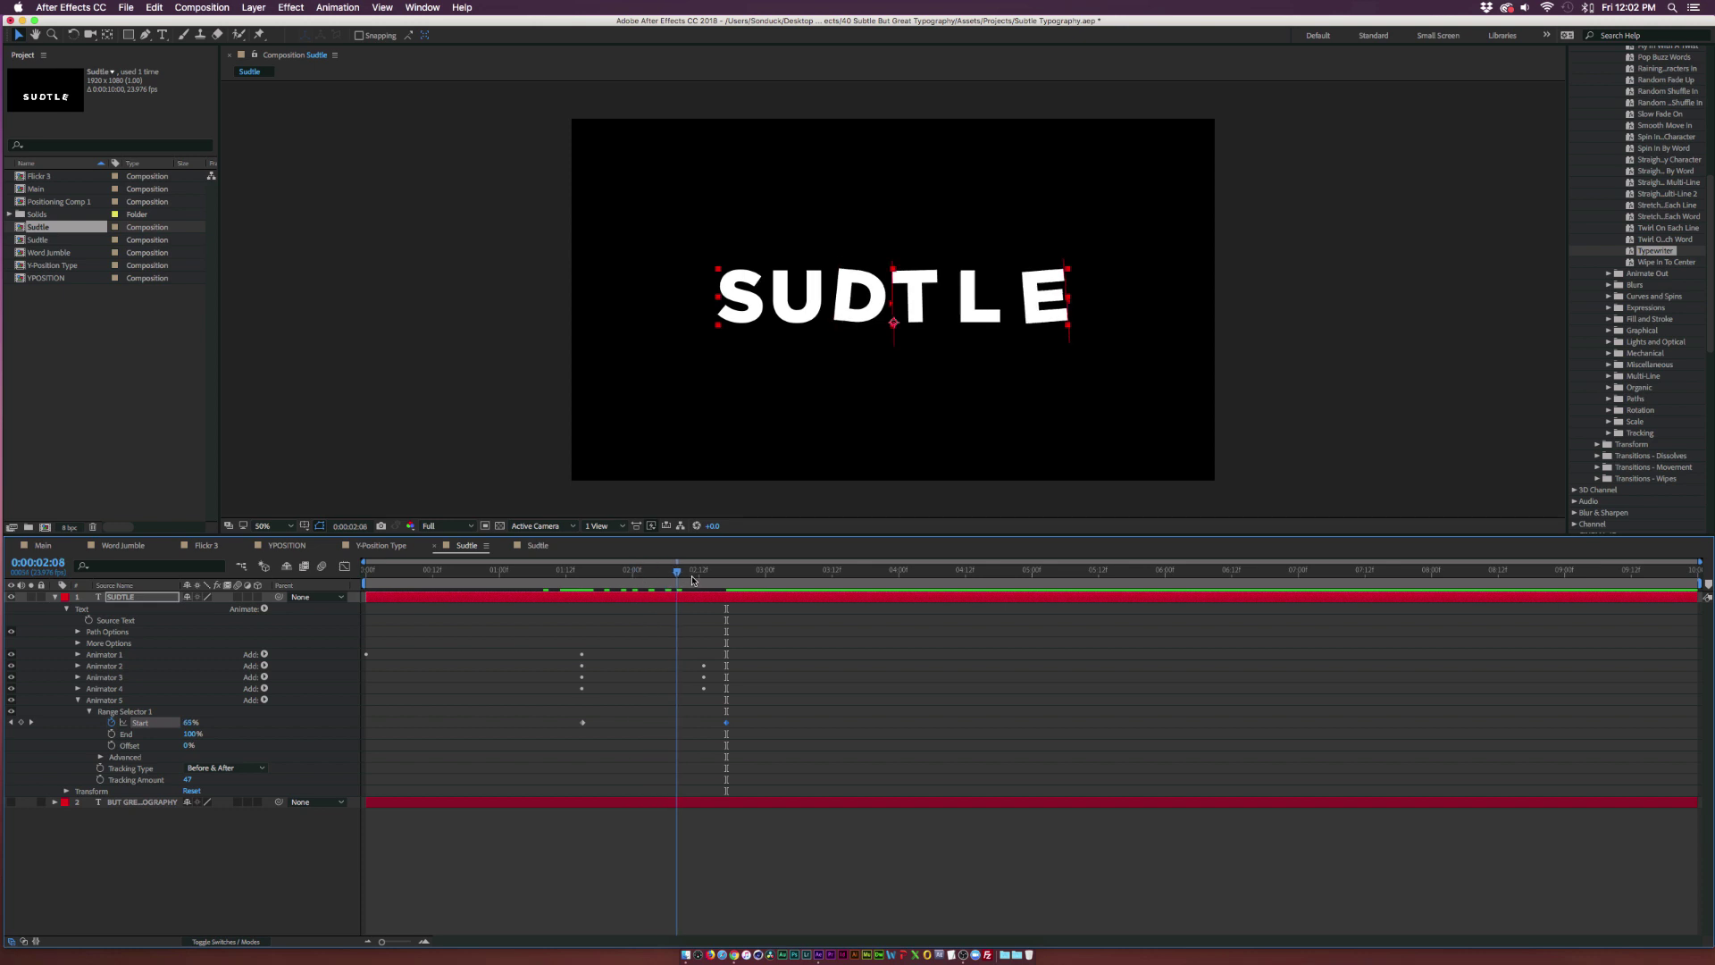
Check the word forms fully by the end, then collapse SUDTLE's layer properties.
drag(586, 598, 732, 597)
drag(773, 704, 650, 740)
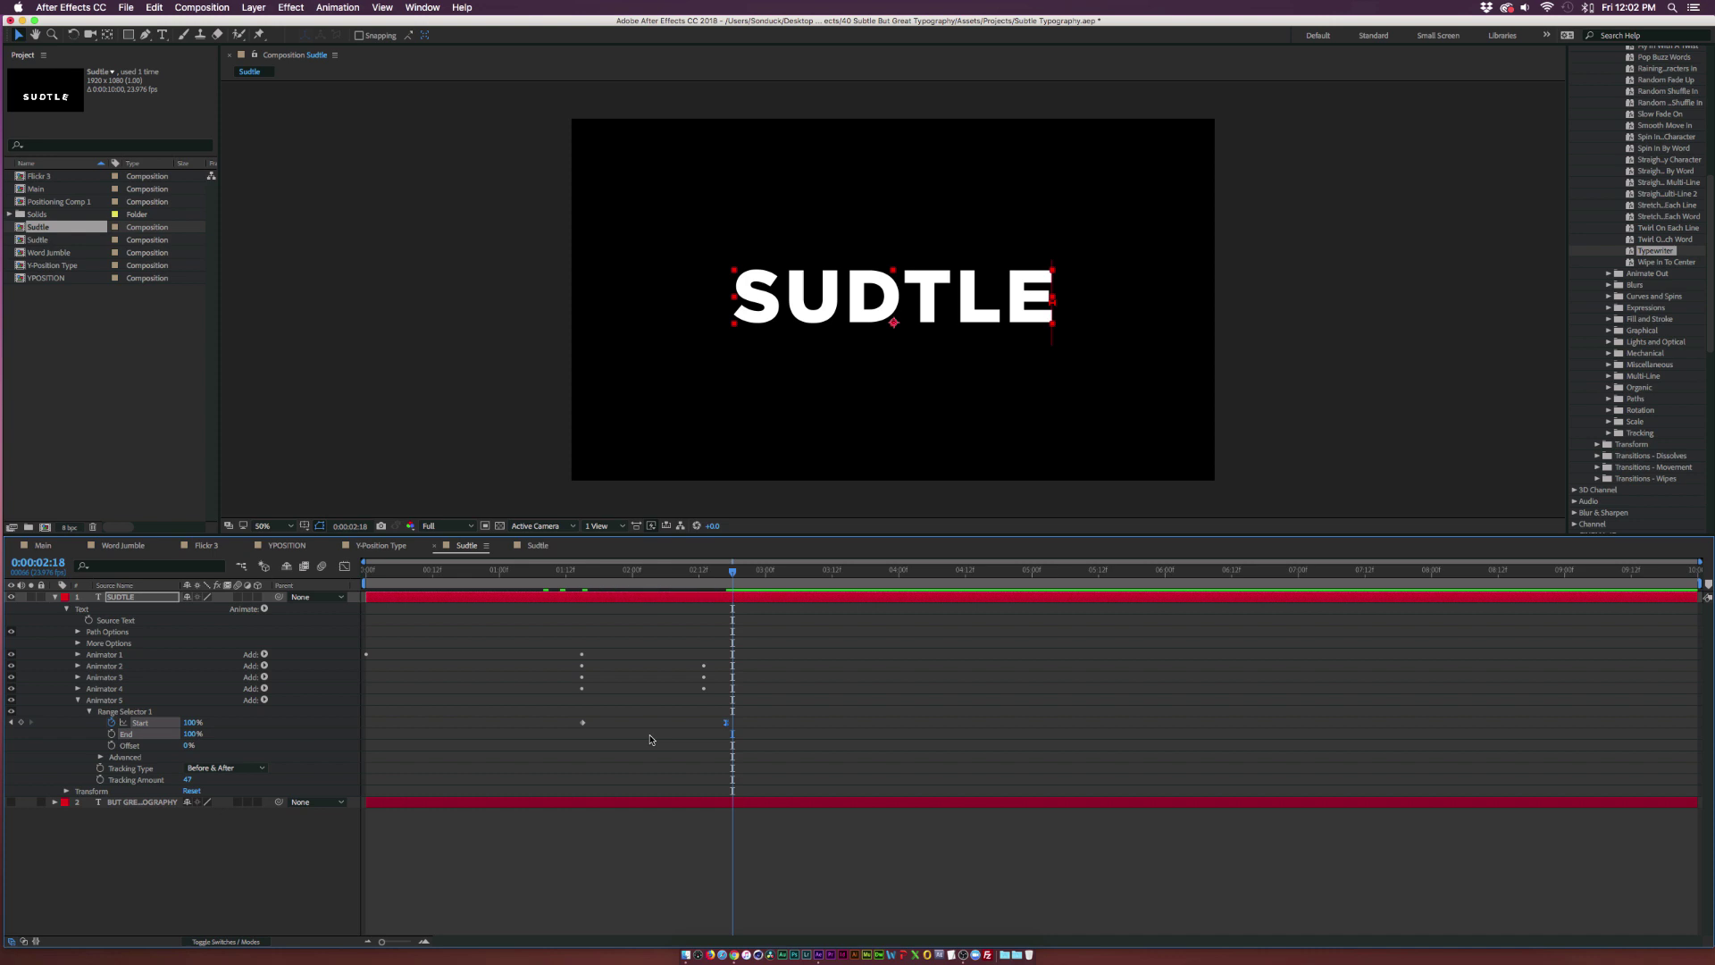
drag(569, 569, 744, 581)
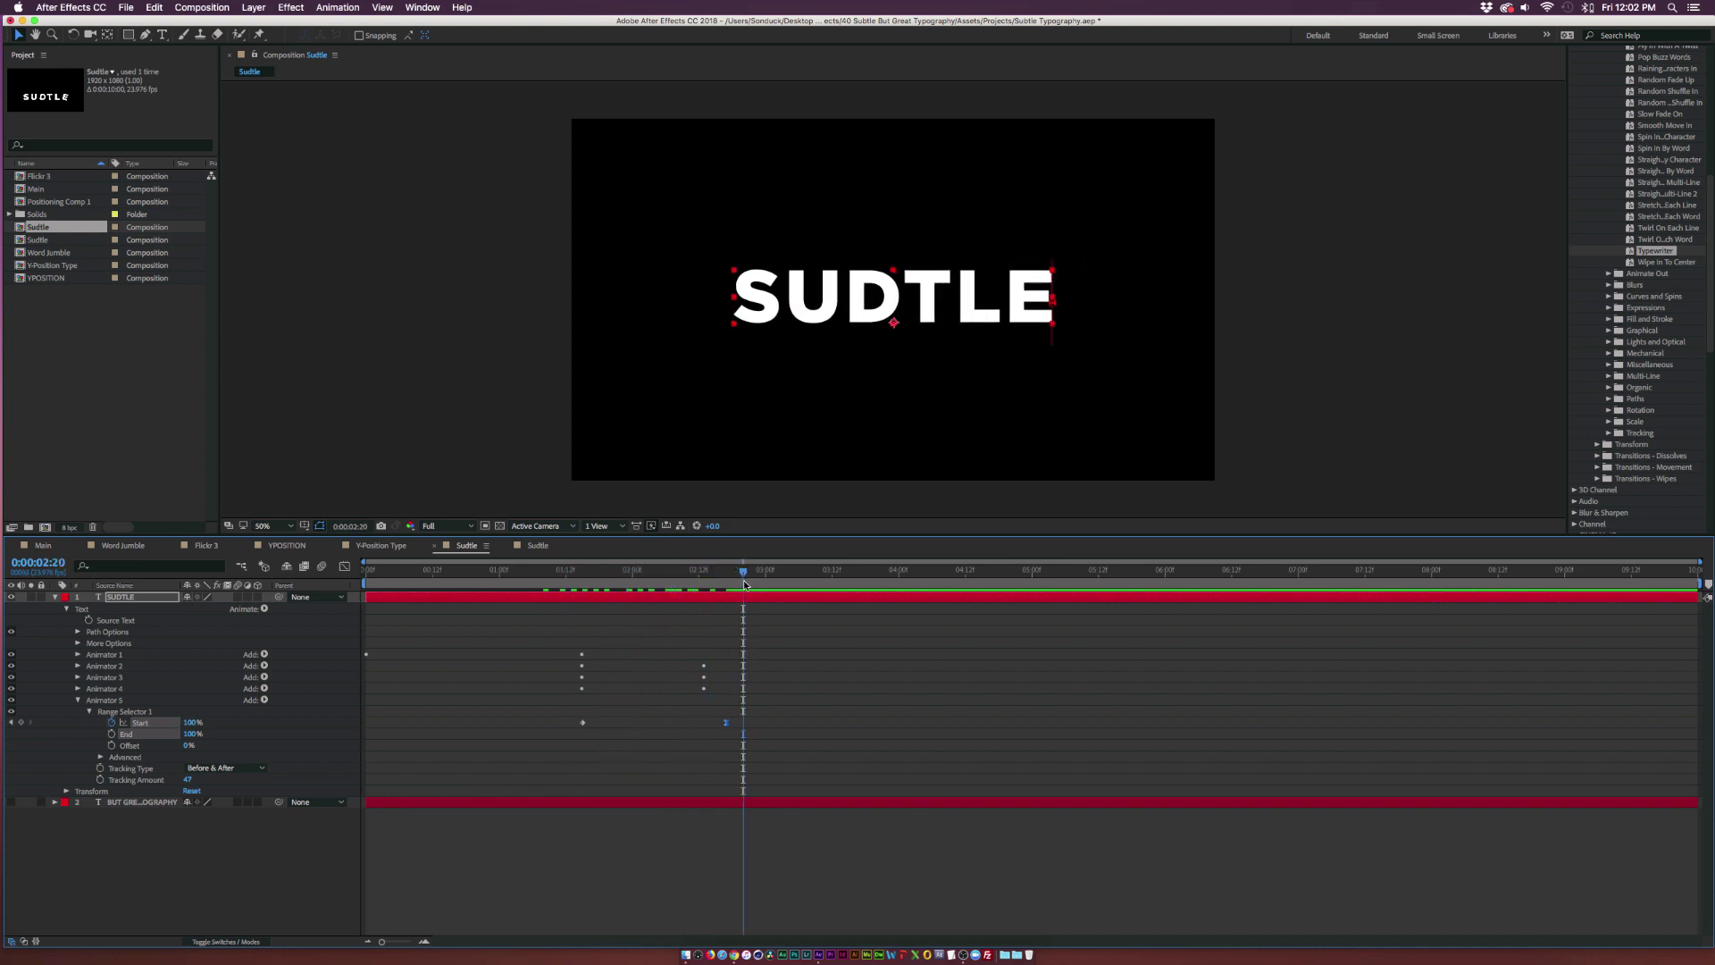
click(237, 831)
key(u)
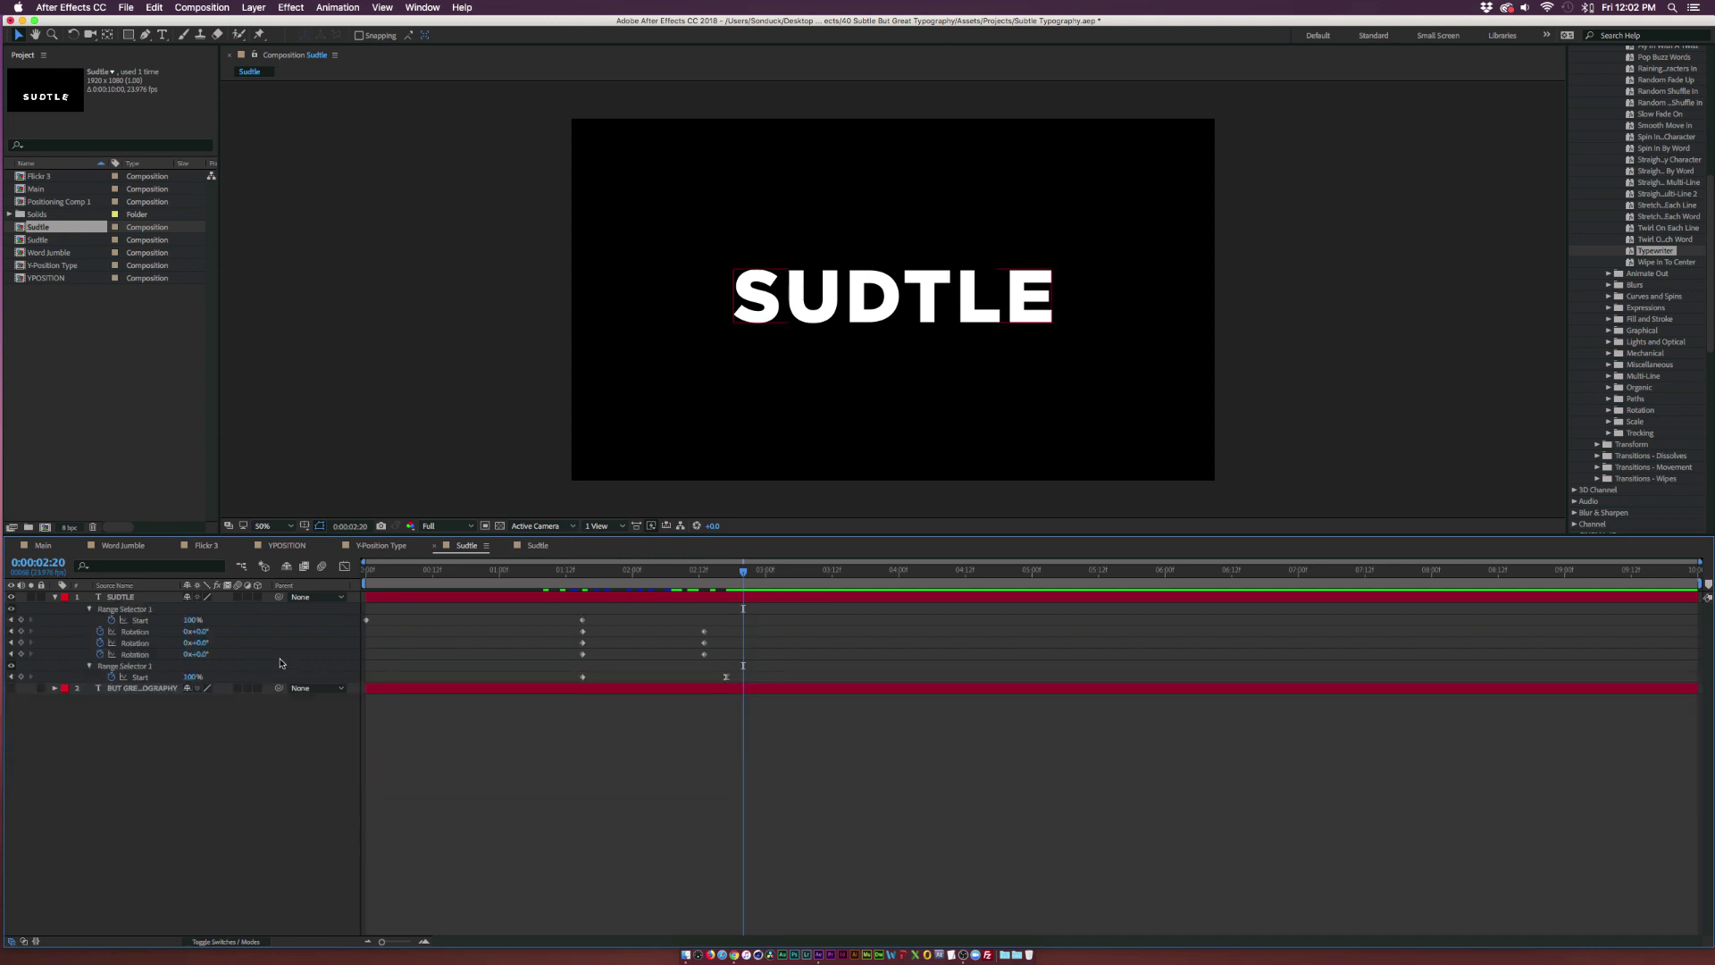
key(u)
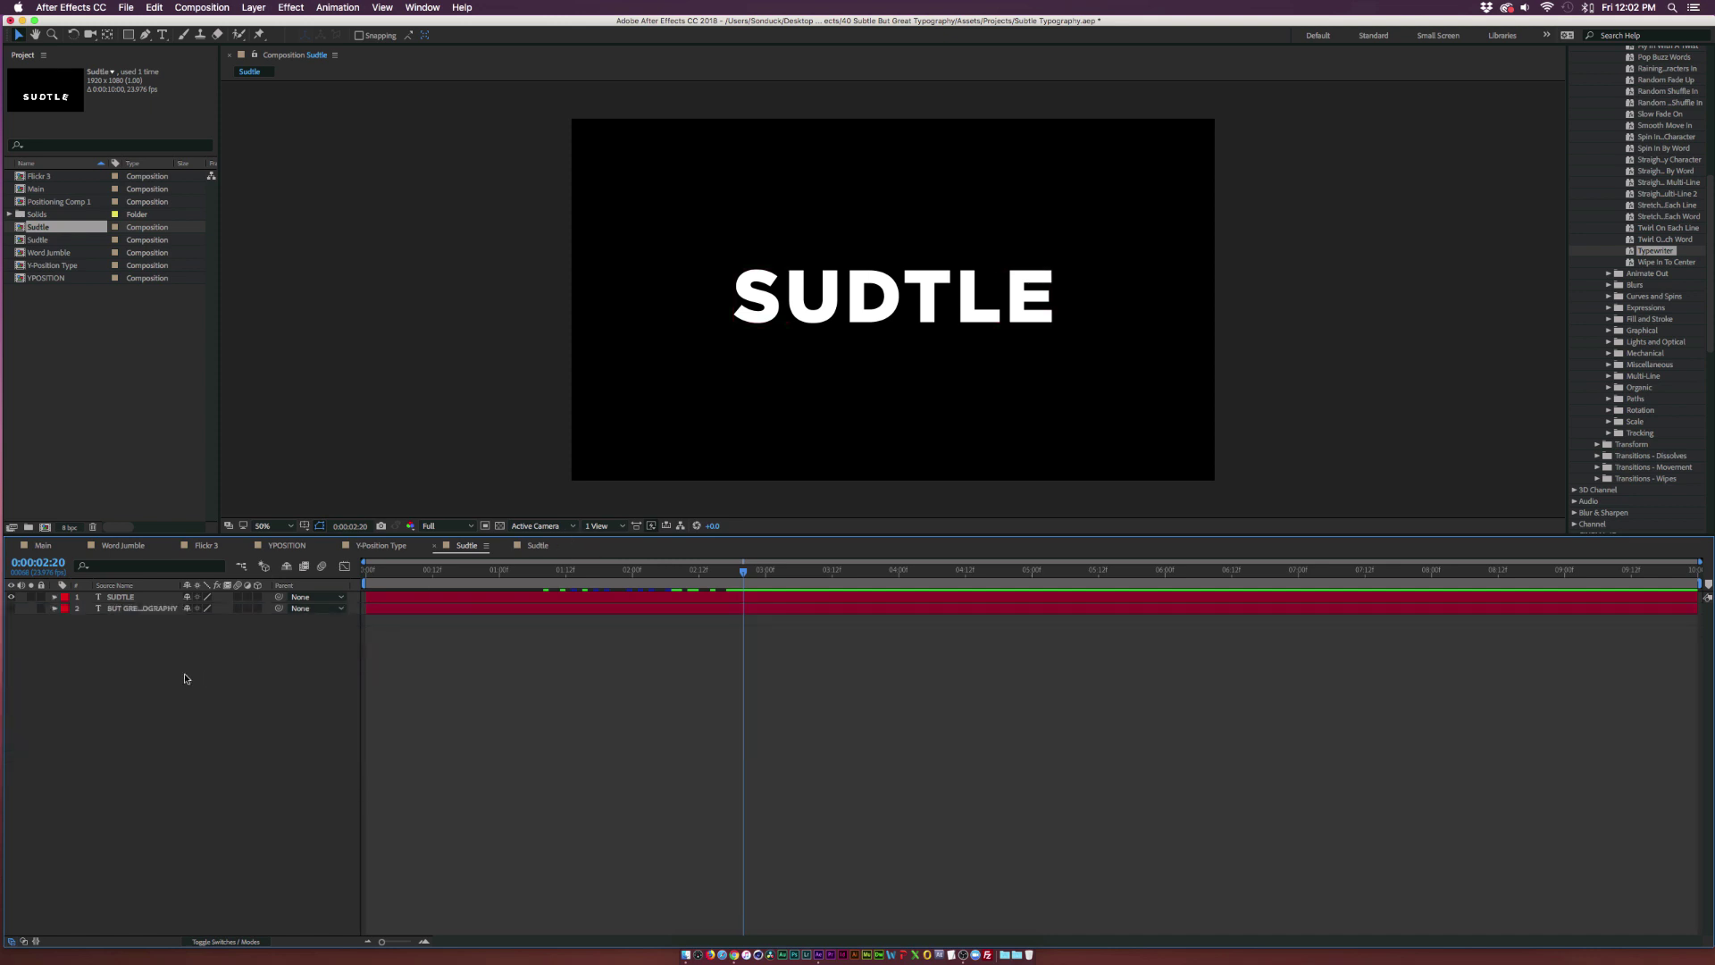
Make the BUT GREAT TYPOGRAPHY subtitle visible and reveal its tracking animator properties.
click(10, 608)
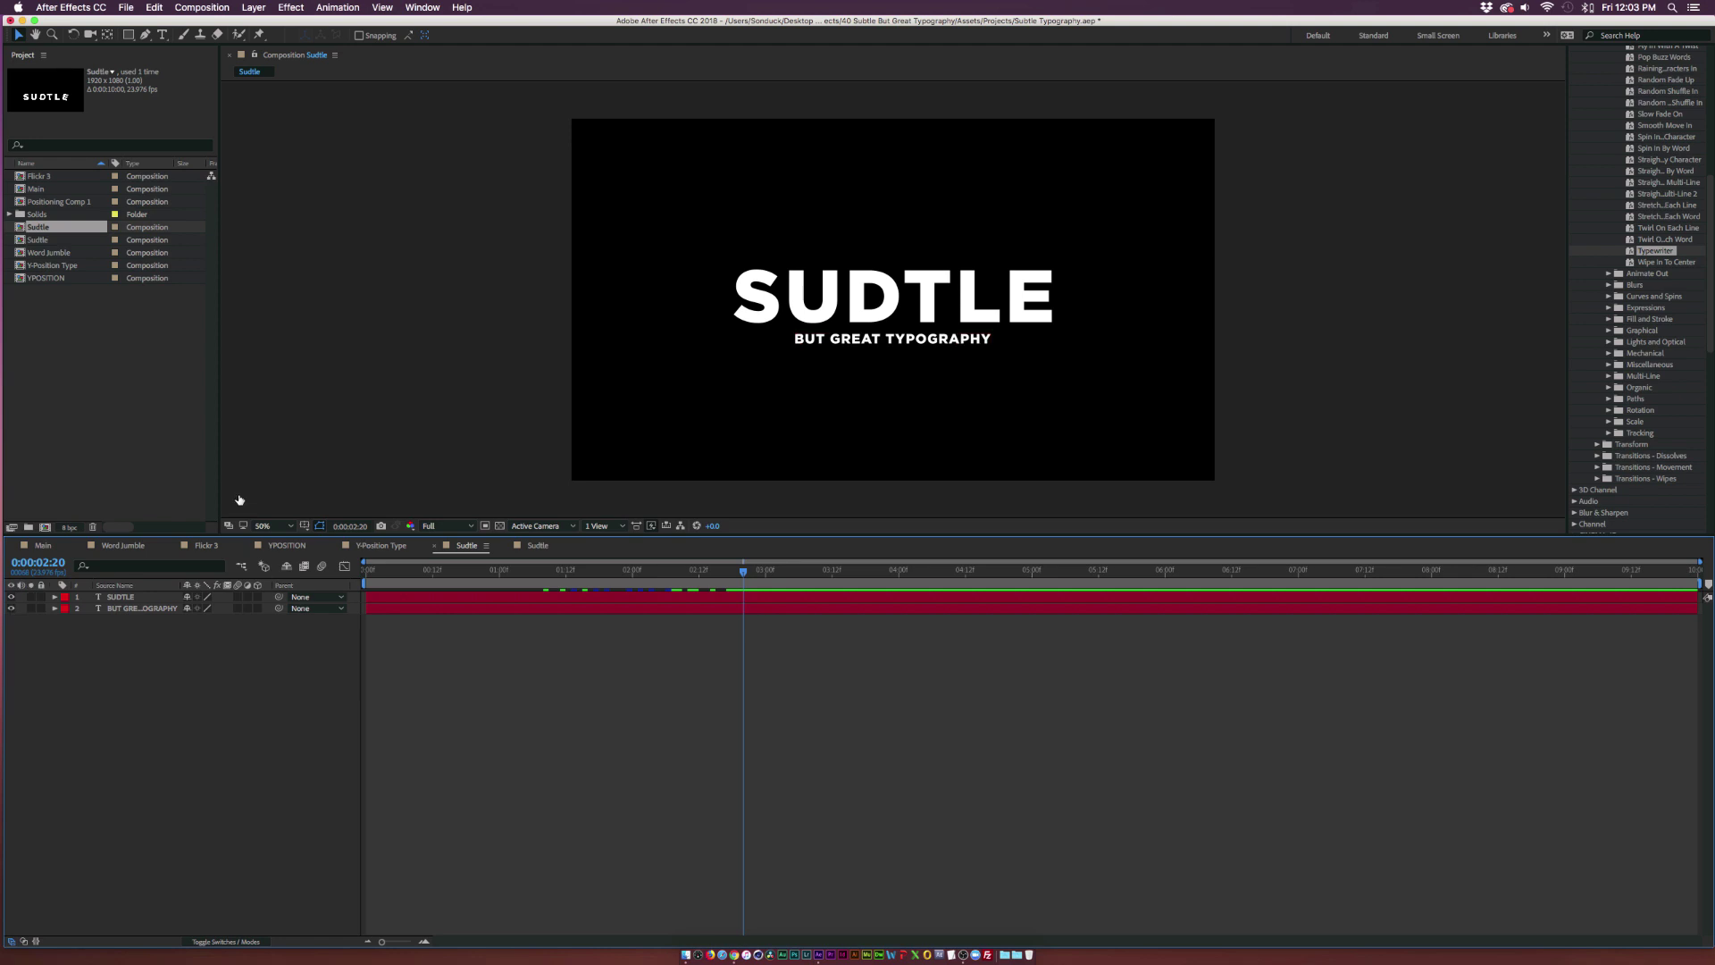
drag(671, 576, 599, 577)
click(781, 347)
key(ctrl+v)
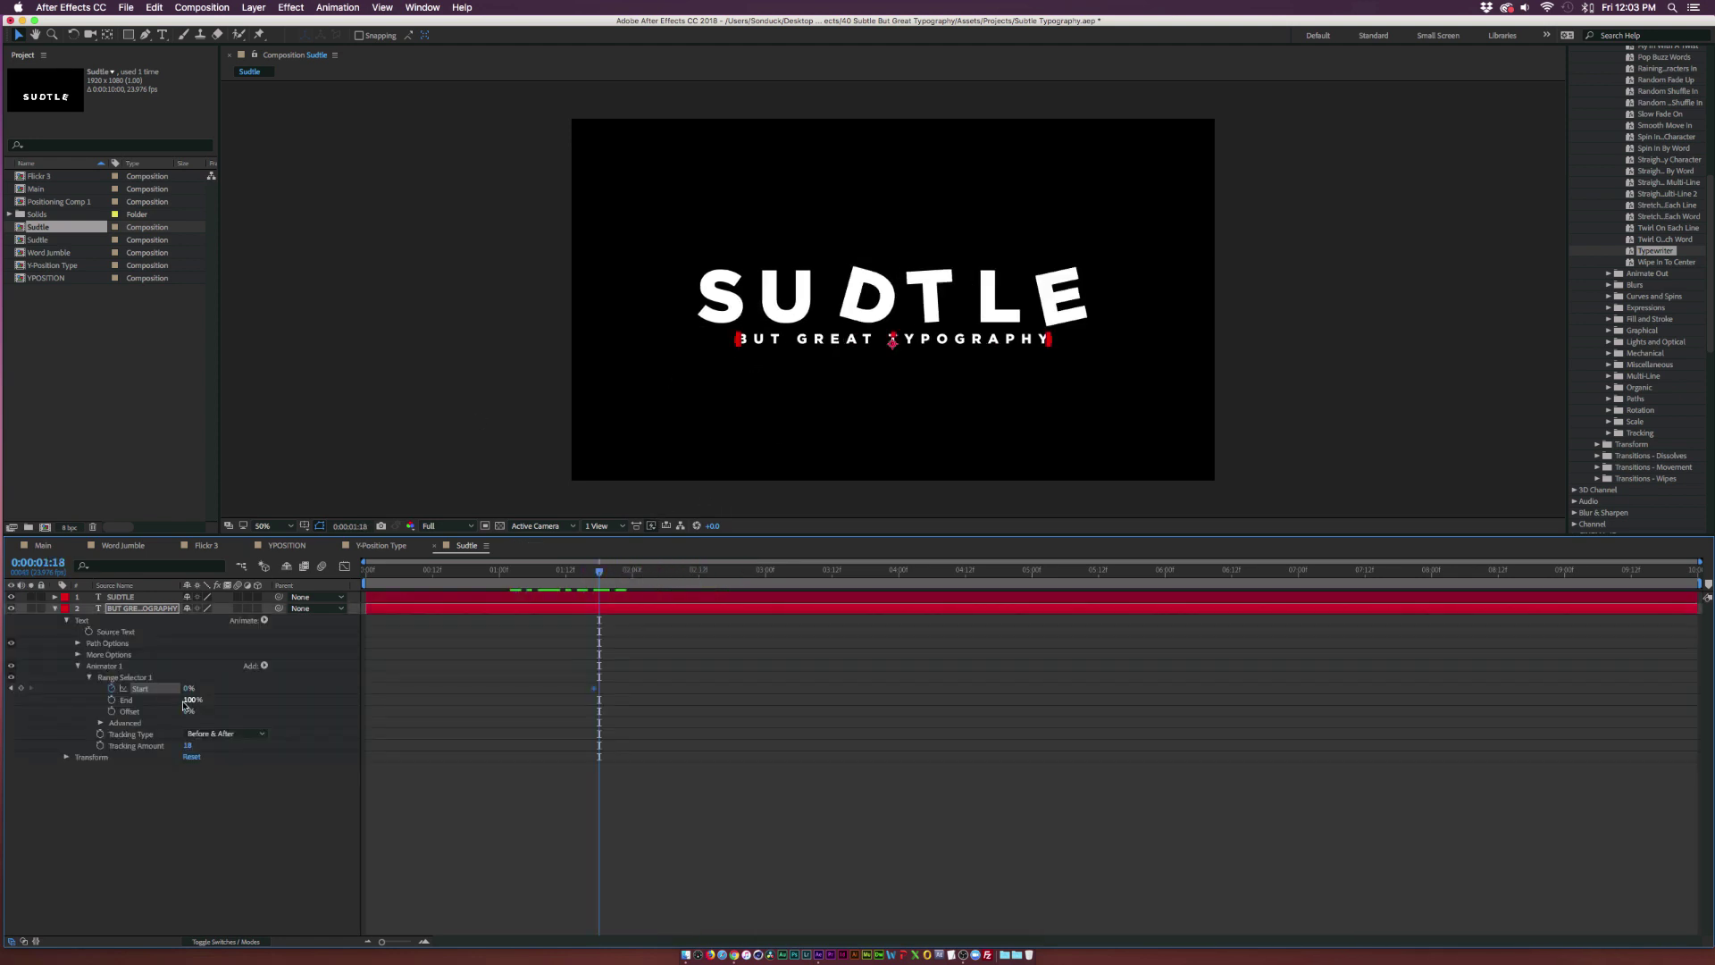
click(159, 804)
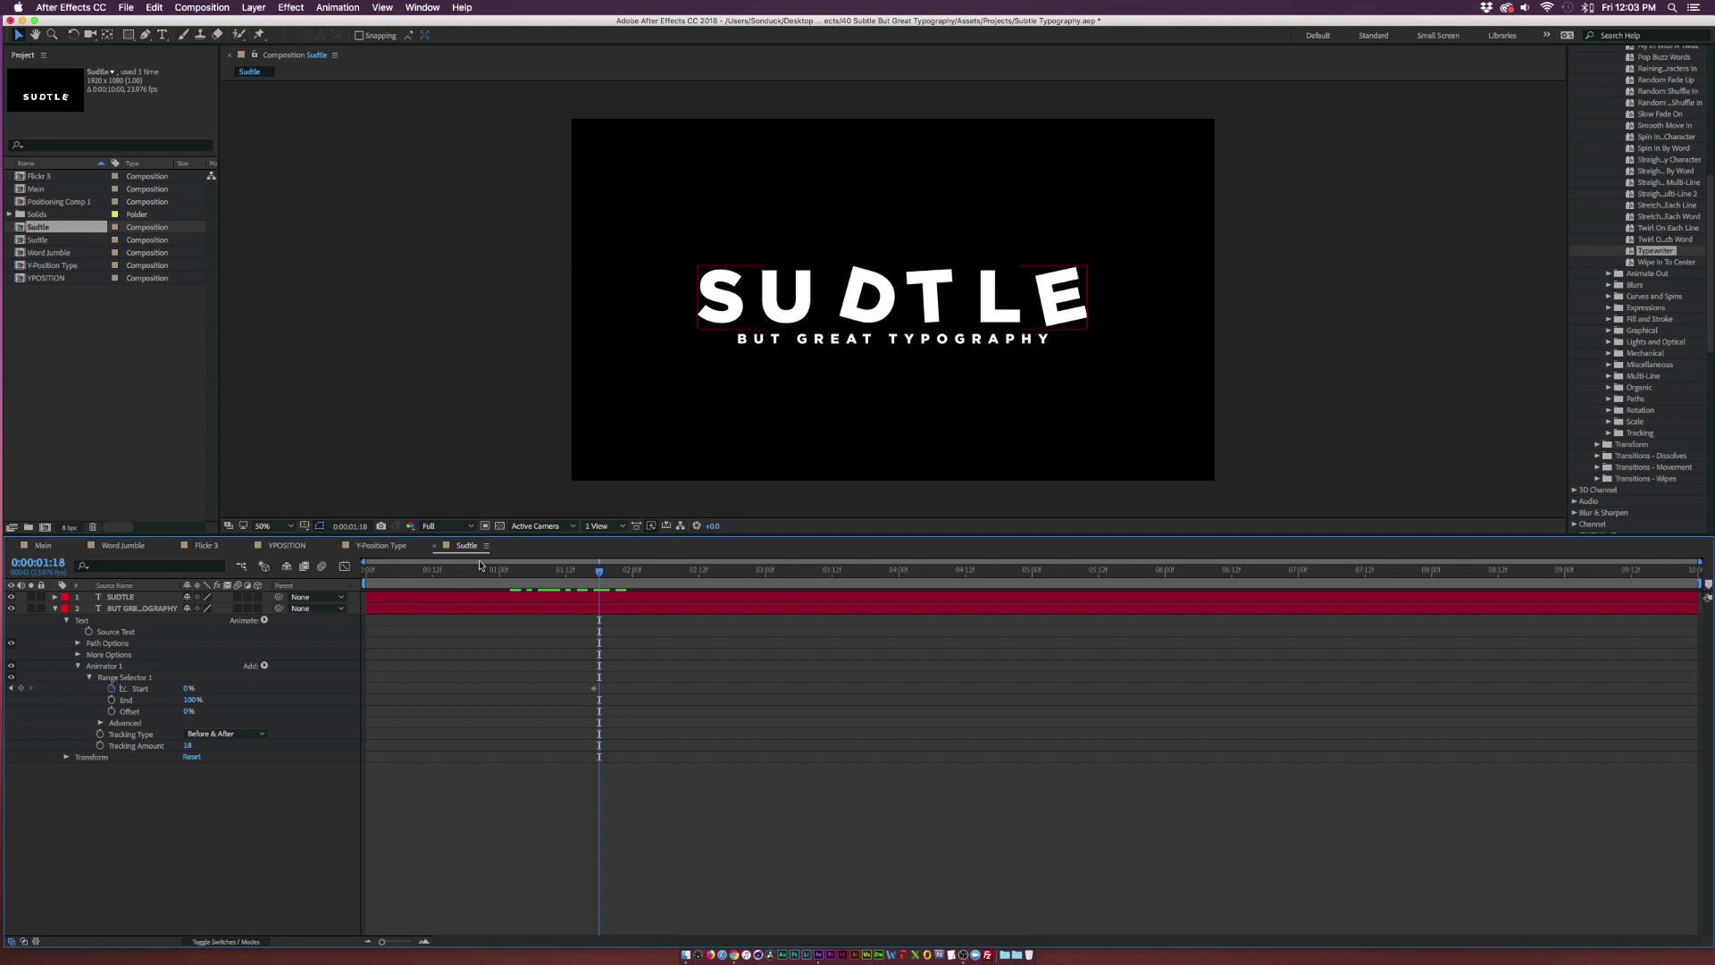
Show SUDTLE's keyframed properties alongside the subtitle's.
drag(599, 573, 726, 575)
click(893, 295)
key(u)
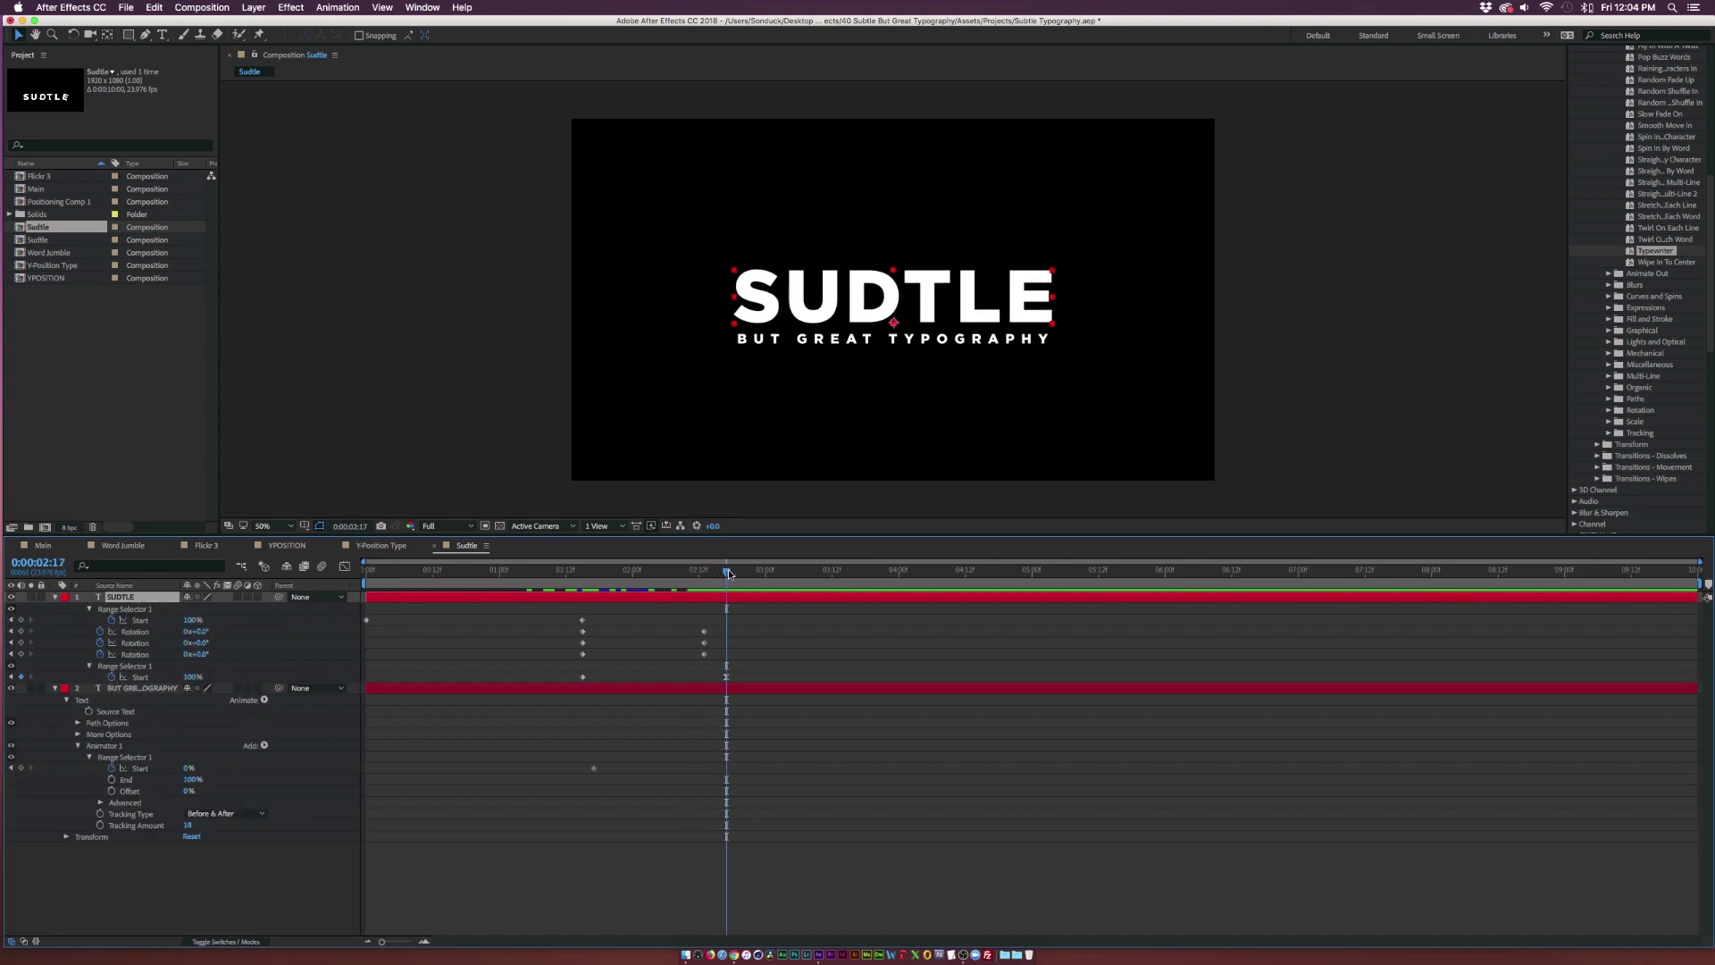
Set the subtitle's Range Selector Start keyframe to 100%.
click(189, 769)
text(100)
key(Return)
click(582, 573)
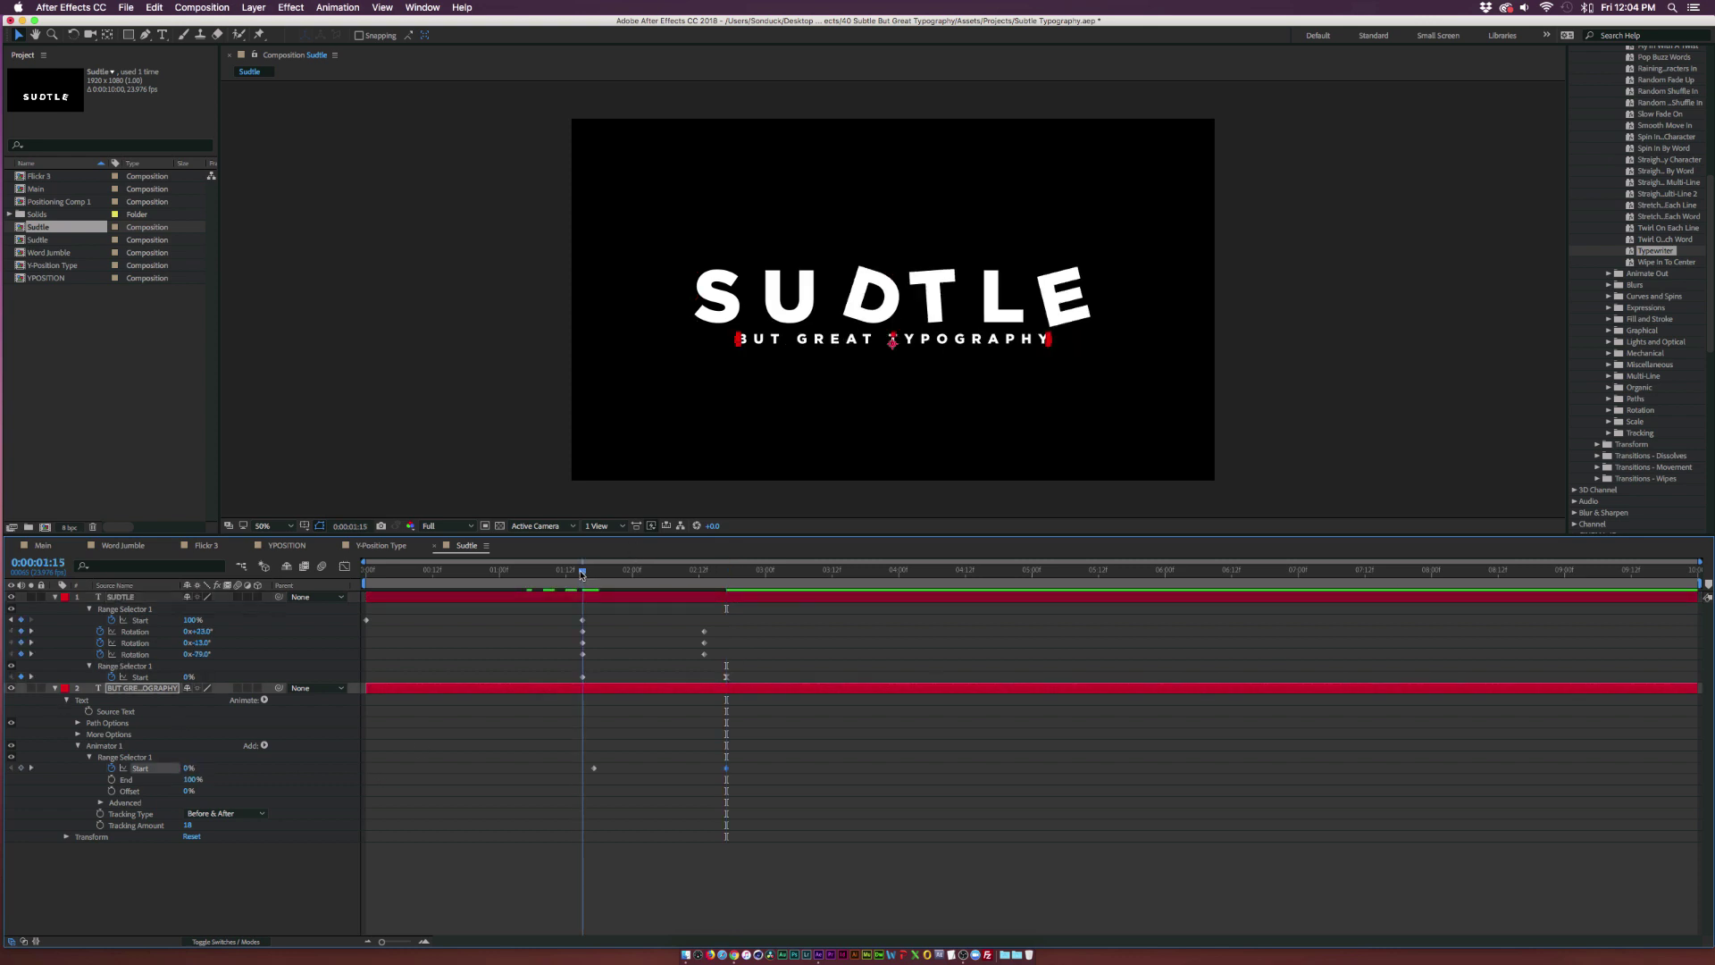
click(584, 770)
mouse_move(579, 577)
mouse_down()
mouse_move(722, 585)
mouse_move(598, 588)
mouse_up()
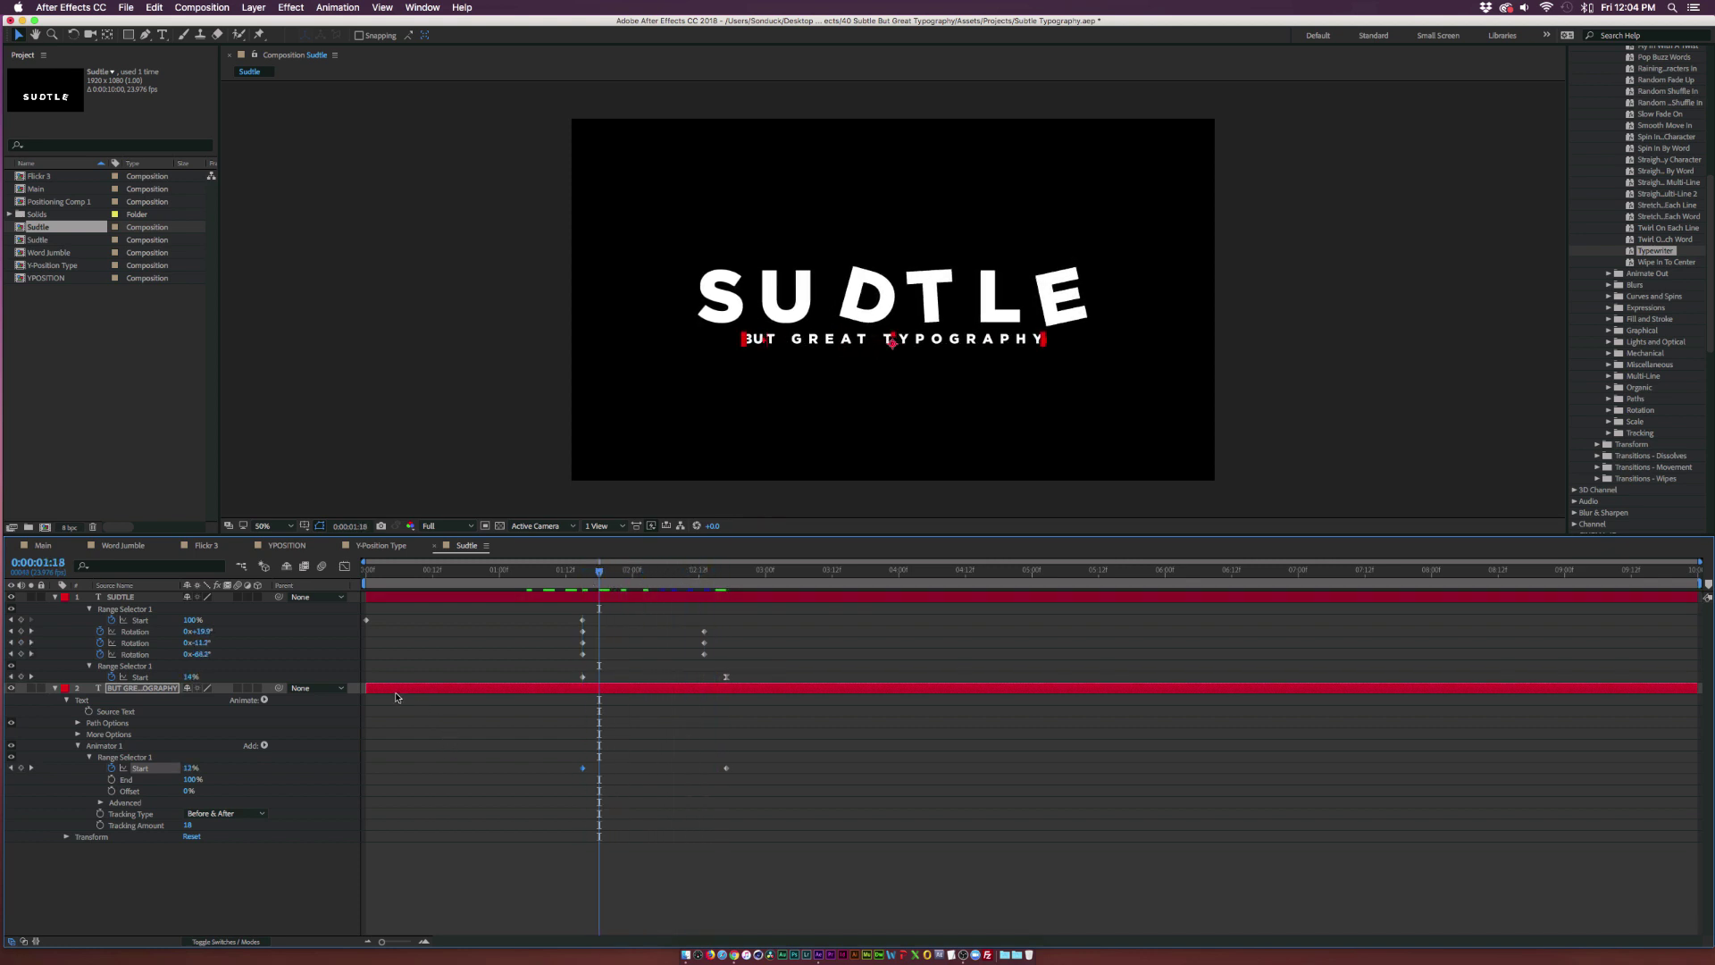
At 0:00:01:14, keyframe the subtitle's Opacity at 0%.
key(u)
key(super+a)
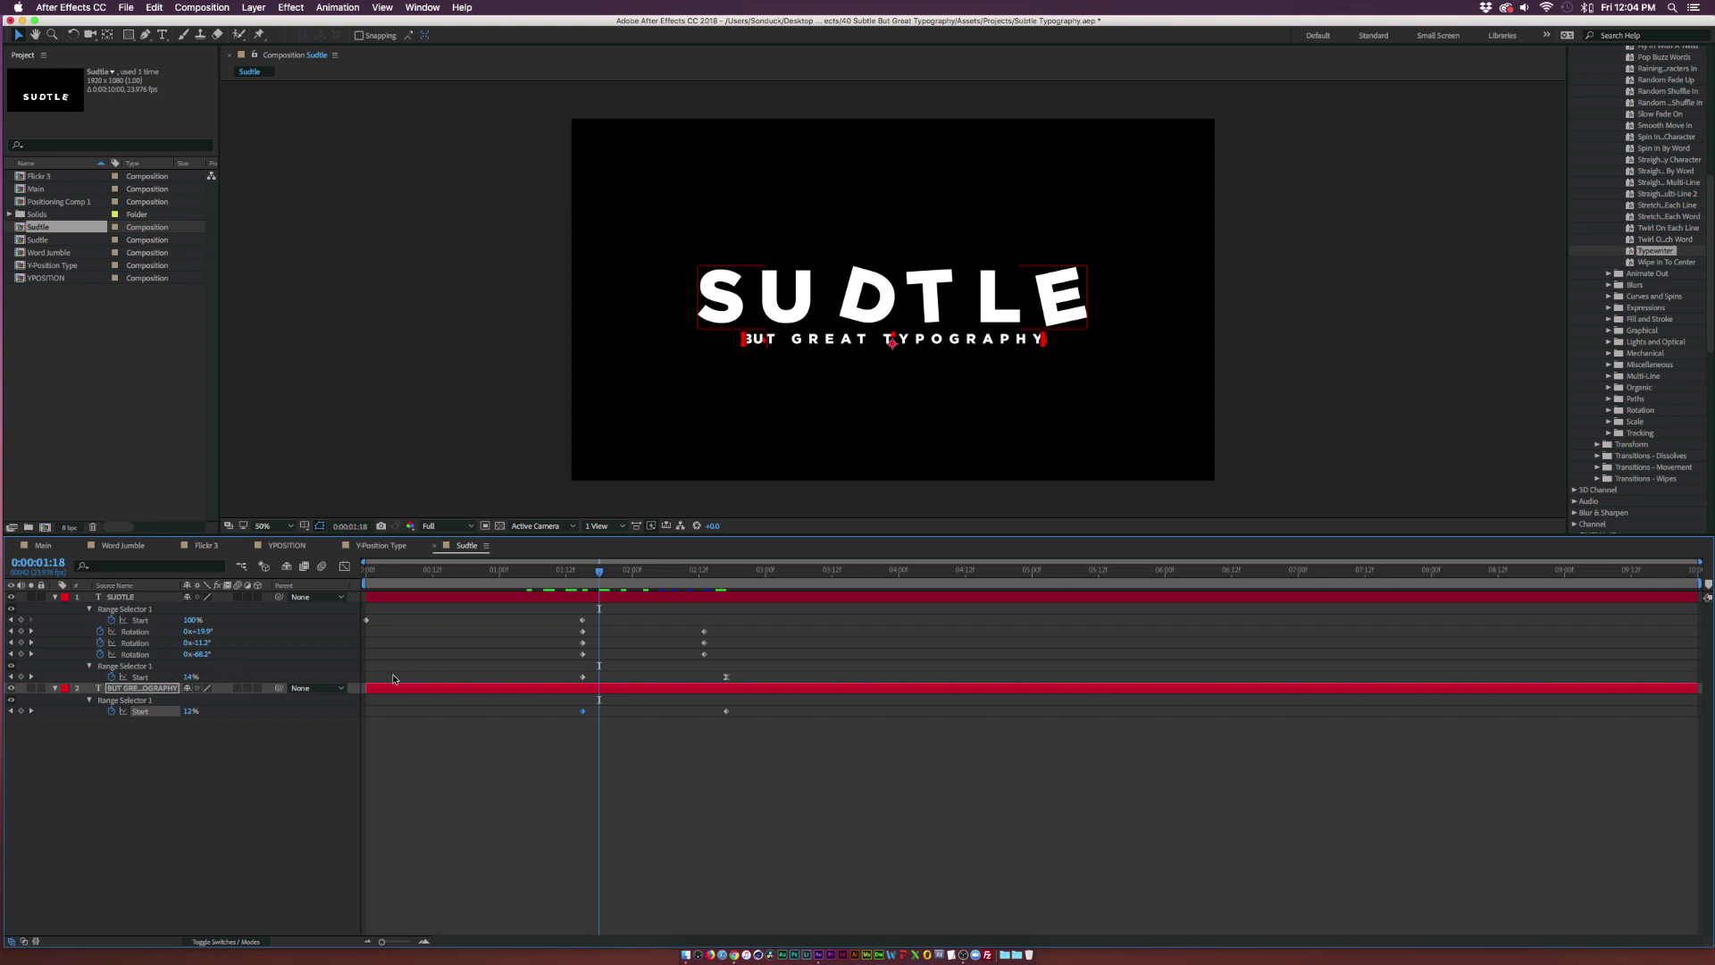
click(390, 678)
drag(597, 573, 582, 575)
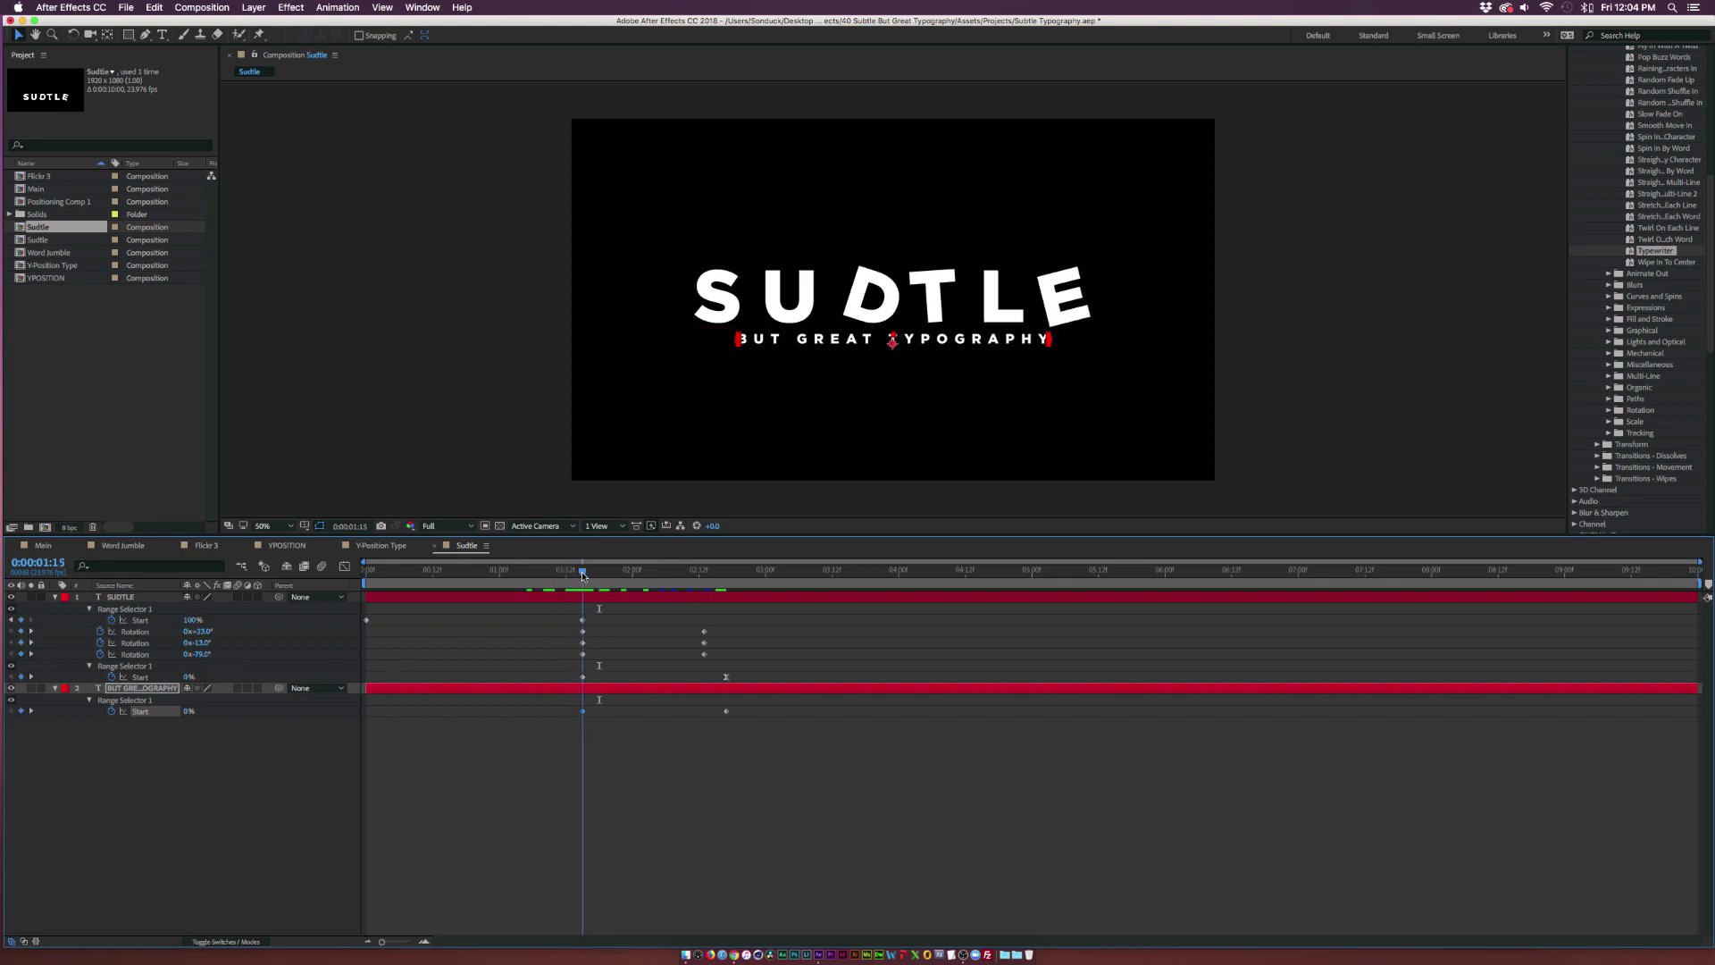
key(t)
click(87, 701)
drag(188, 704, 98, 704)
Paste the Opacity keyframes at frame 1:18 to repeat the 0%/100% flicker.
drag(503, 729, 613, 701)
key(equal)
key(equal)
key(equal)
click(625, 576)
mouse_move(624, 576)
mouse_down()
mouse_move(716, 586)
mouse_move(563, 586)
mouse_move(626, 588)
mouse_up()
key(super+v)
key(super+v)
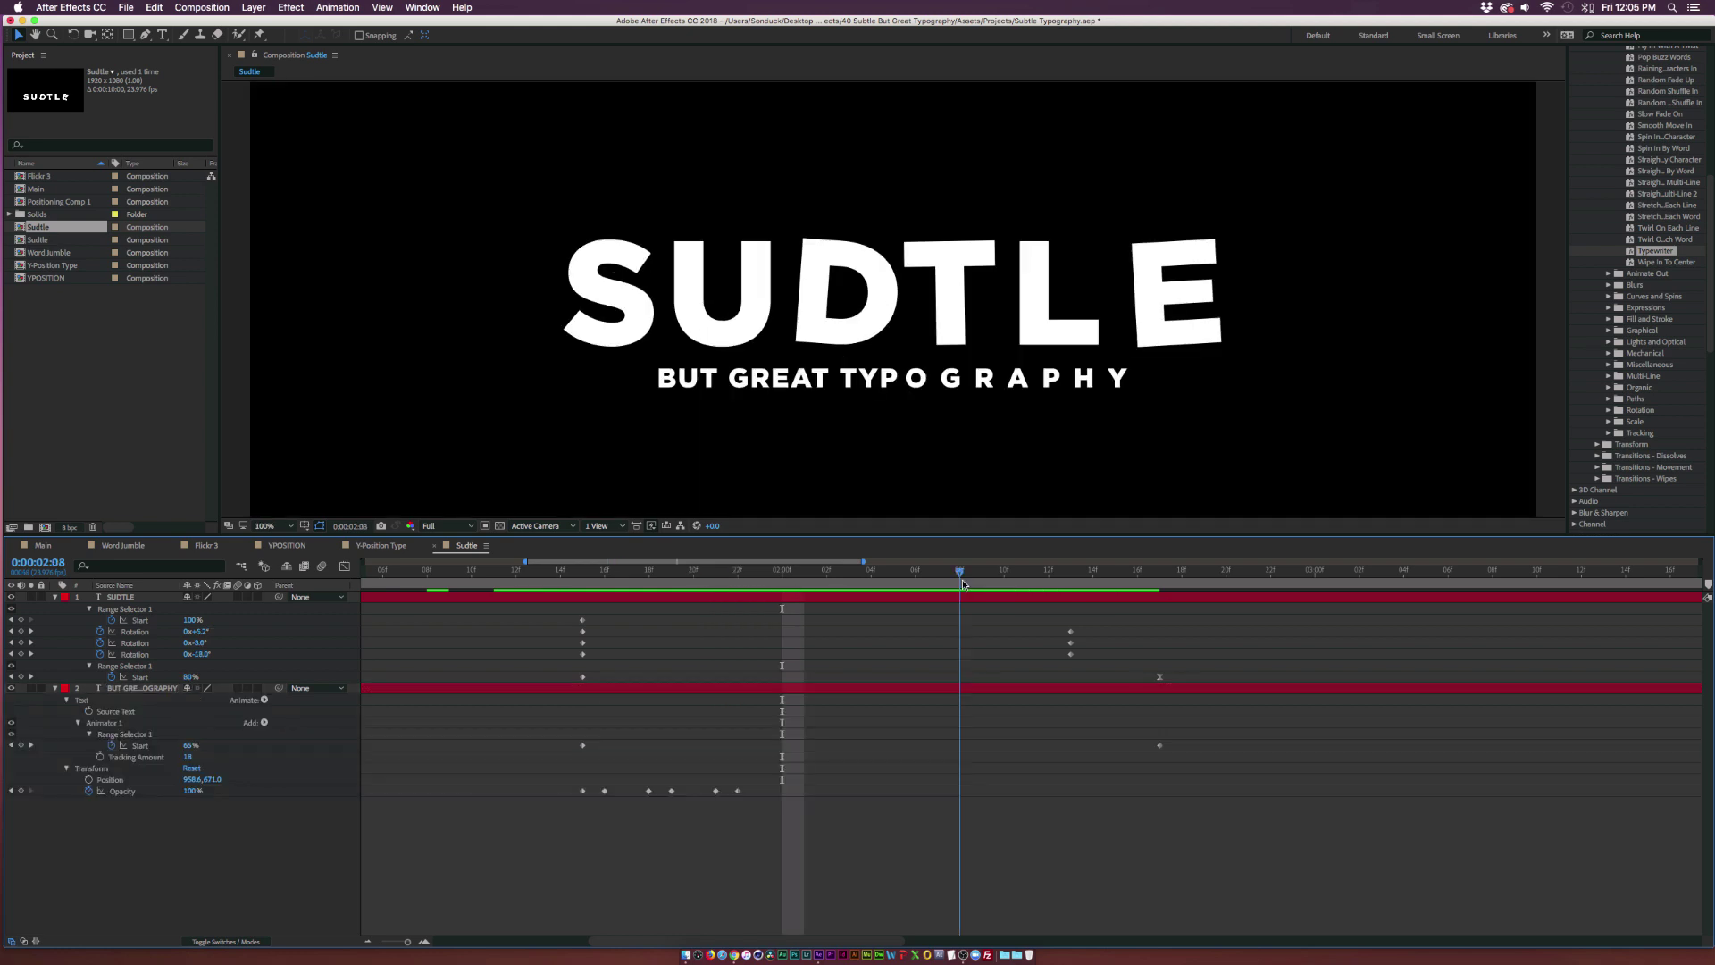
At 0:00:01:15, remove the subtitle's Start keyframes and keyframe its Tracking Amount at 18.
drag(786, 585, 960, 590)
drag(821, 573, 582, 579)
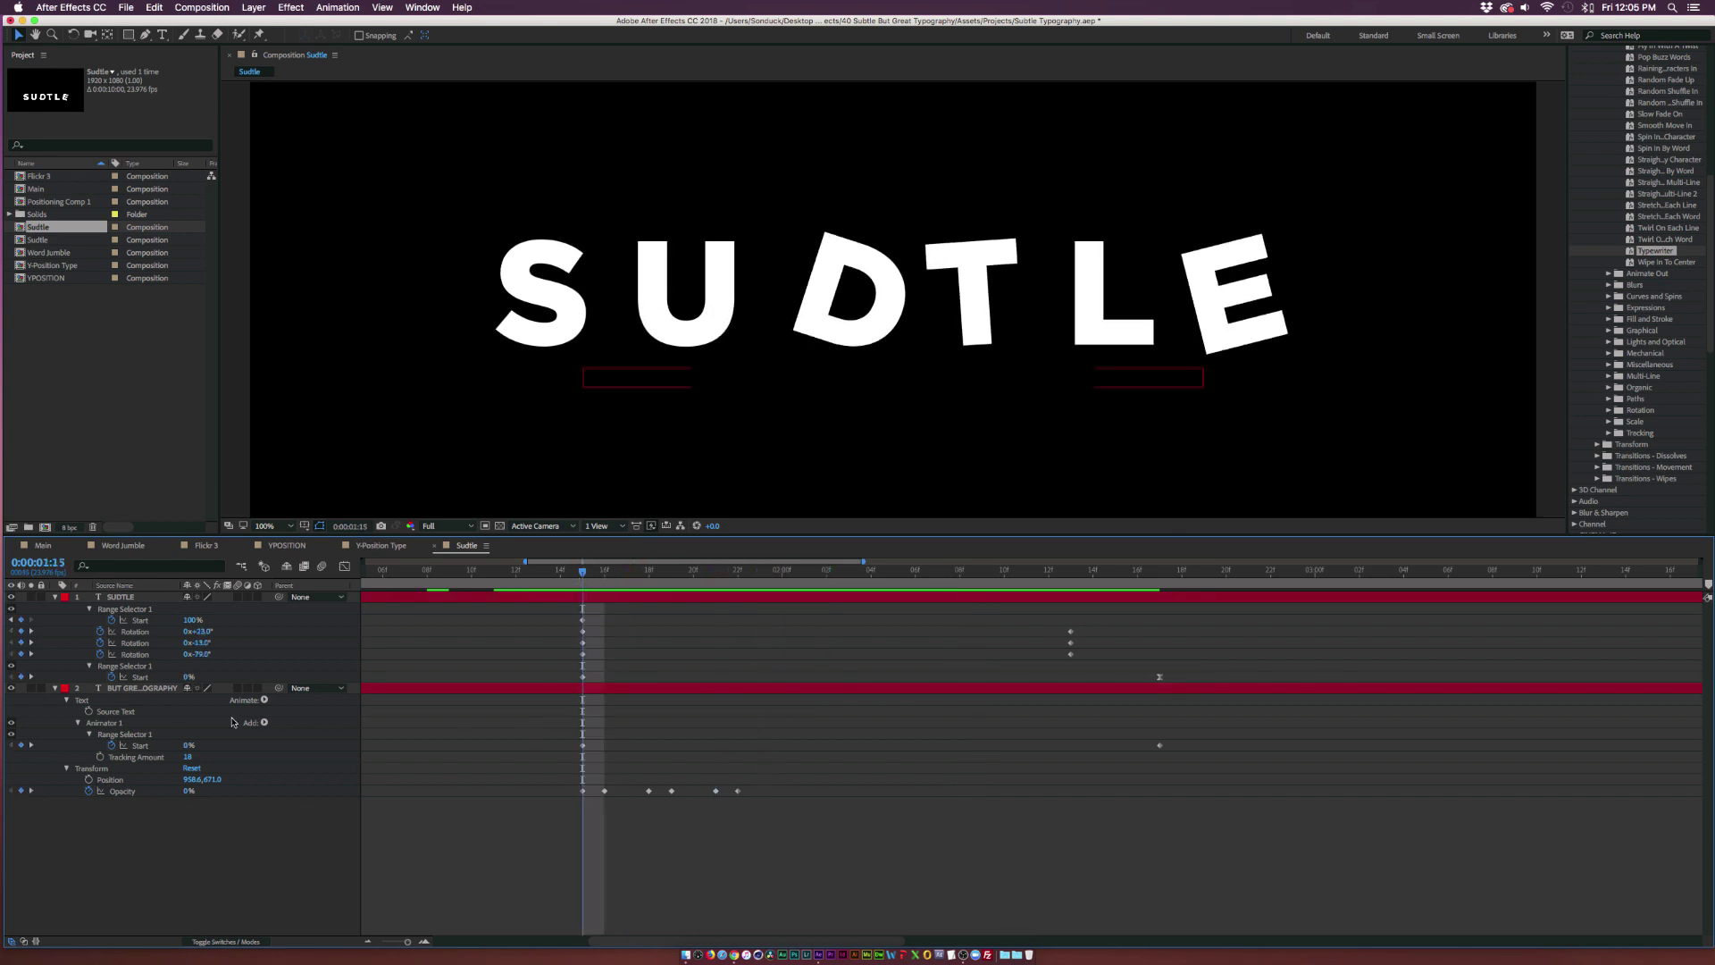
click(111, 745)
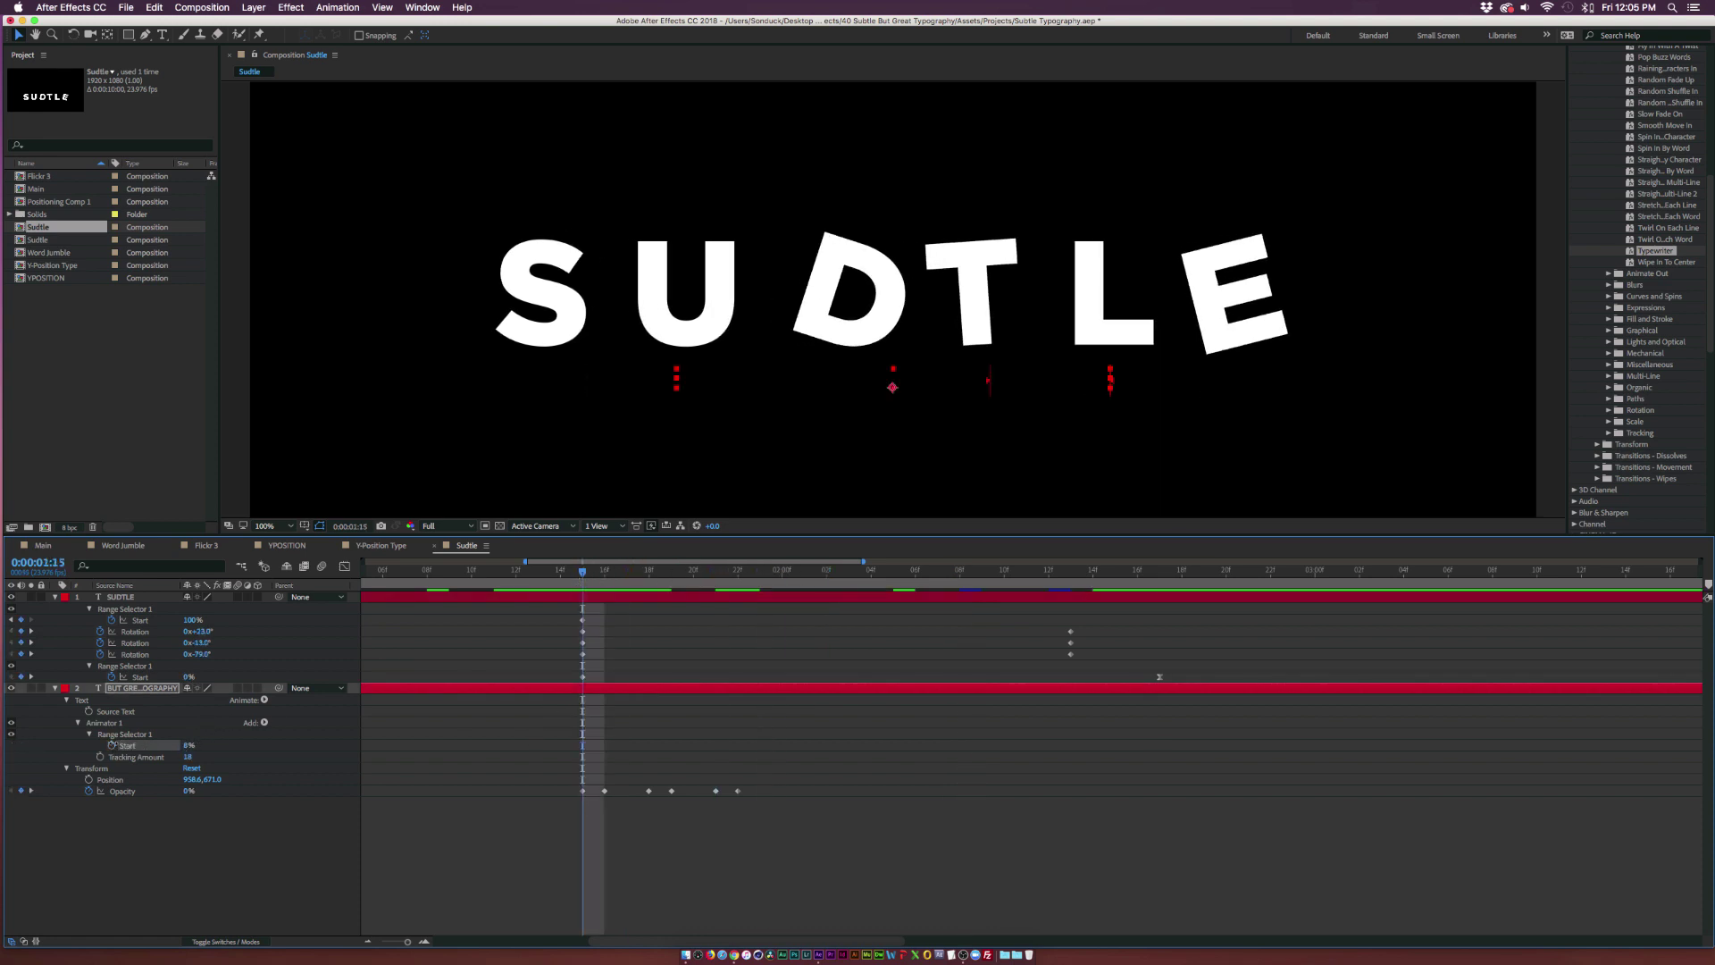
click(100, 756)
drag(1109, 579, 1157, 576)
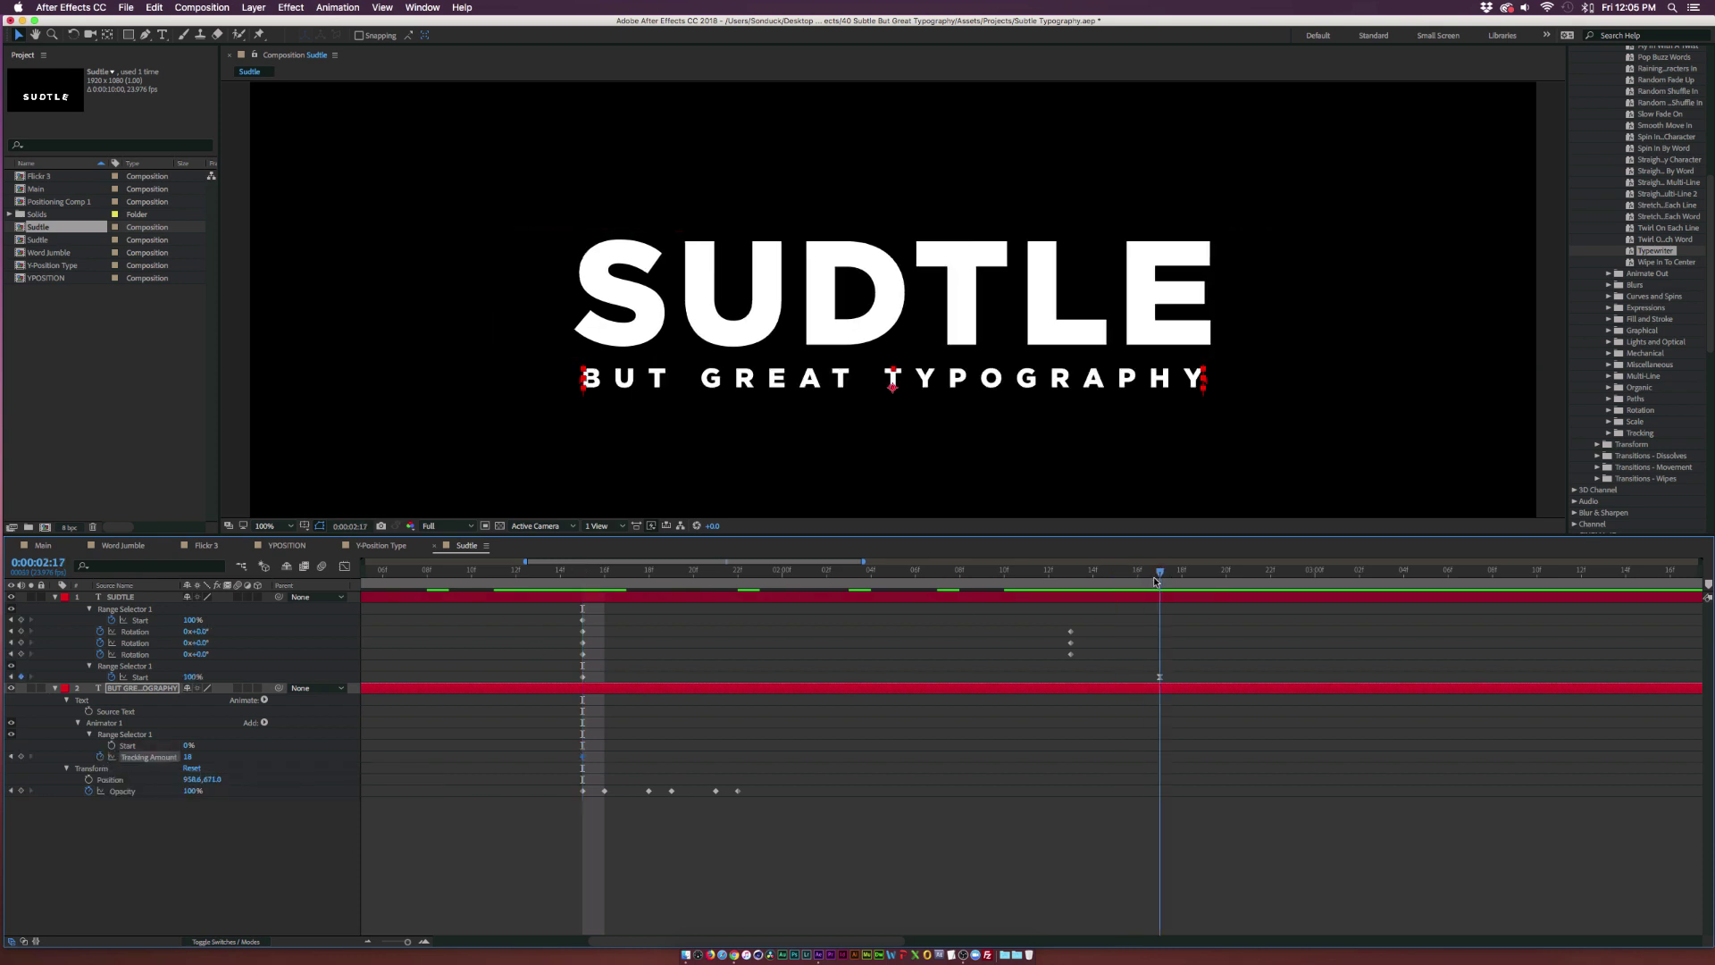
Set the subtitle's Tracking Amount to 0 at 0:00:02:17 and scrub back to check the tightening.
drag(183, 757, 161, 757)
click(190, 757)
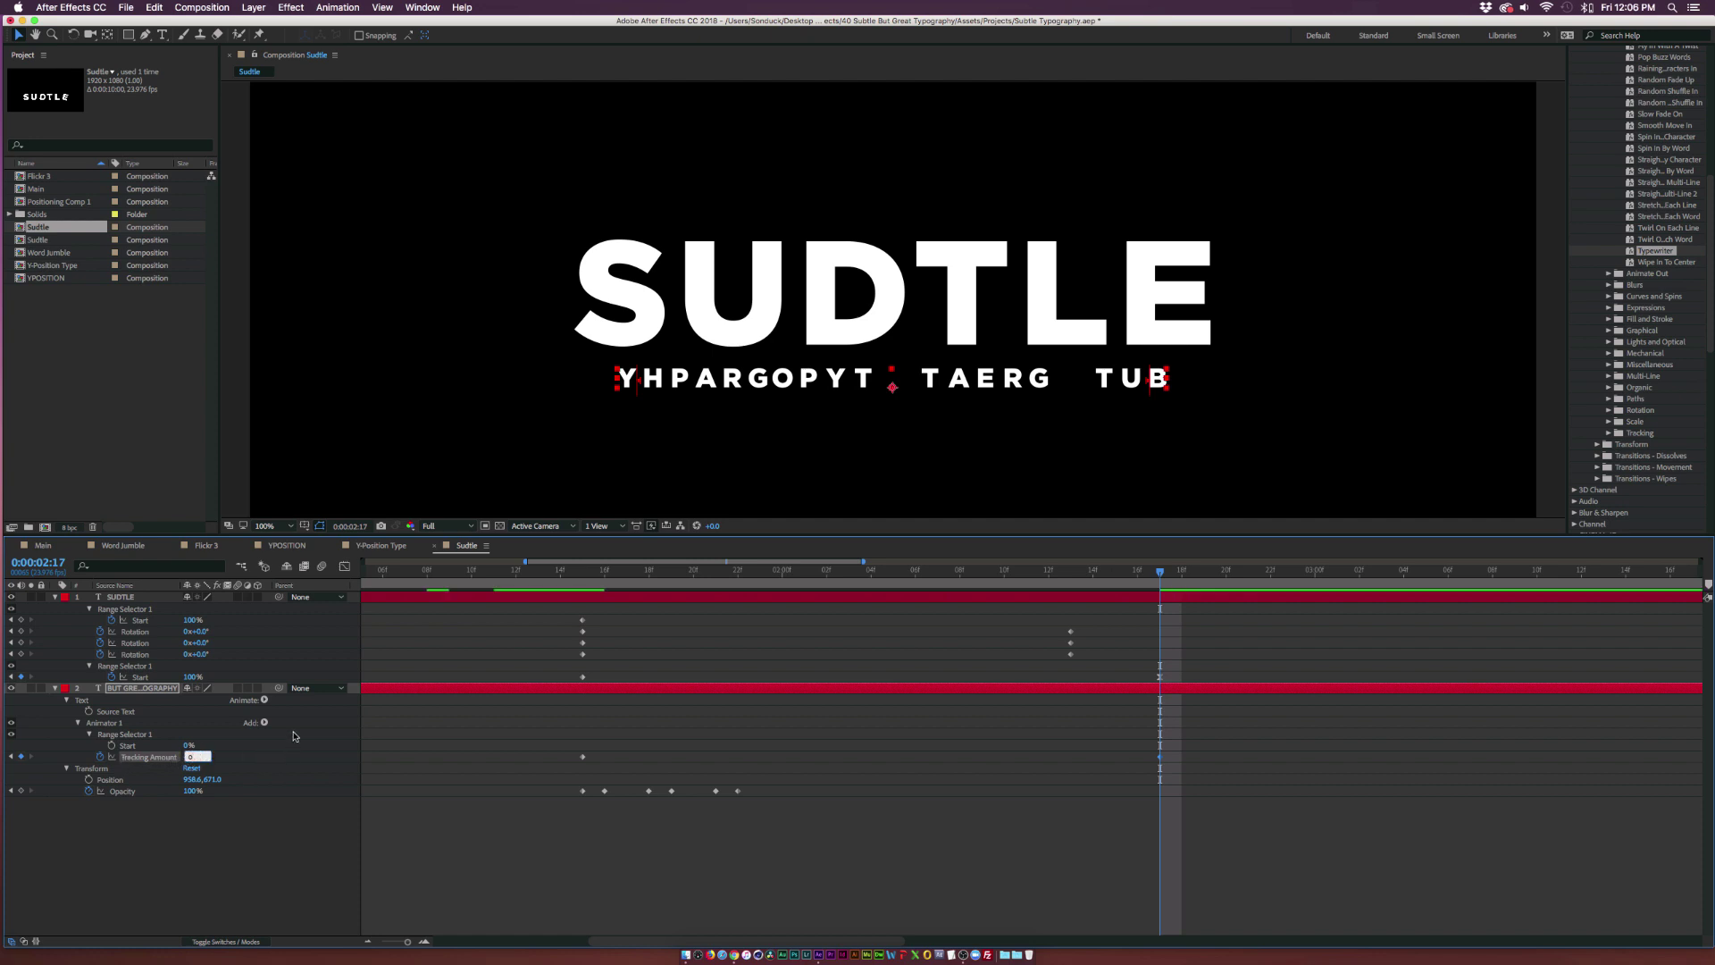
click(263, 735)
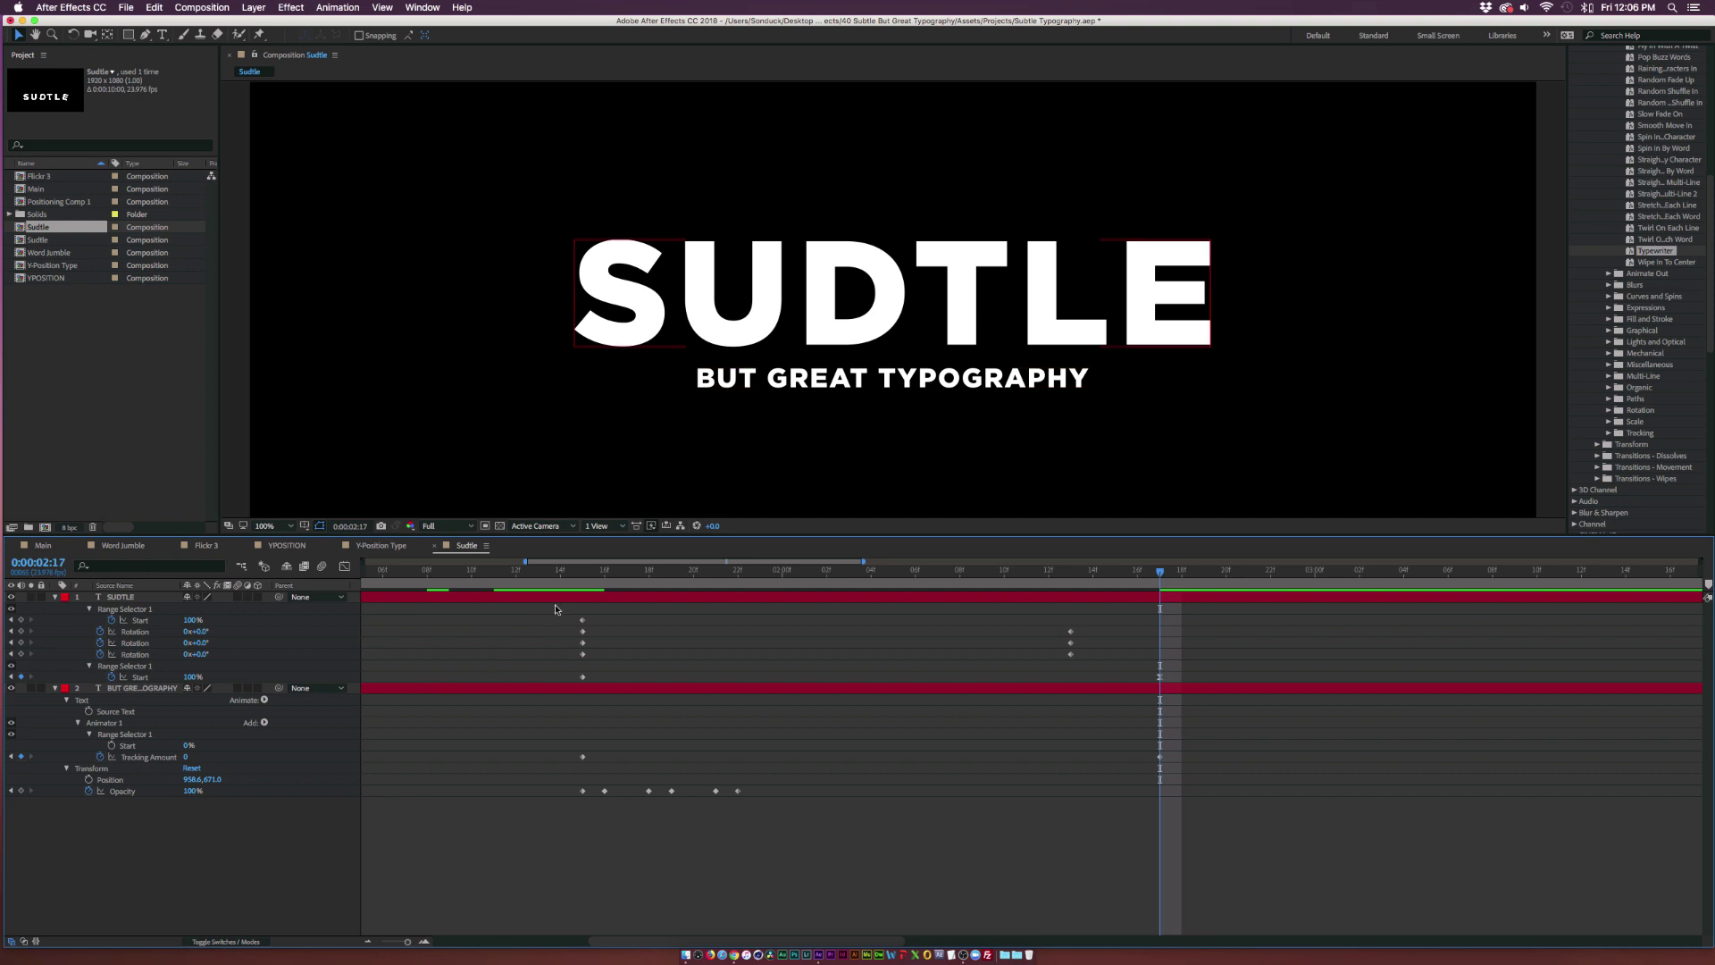
drag(569, 582, 1026, 576)
drag(900, 608, 827, 715)
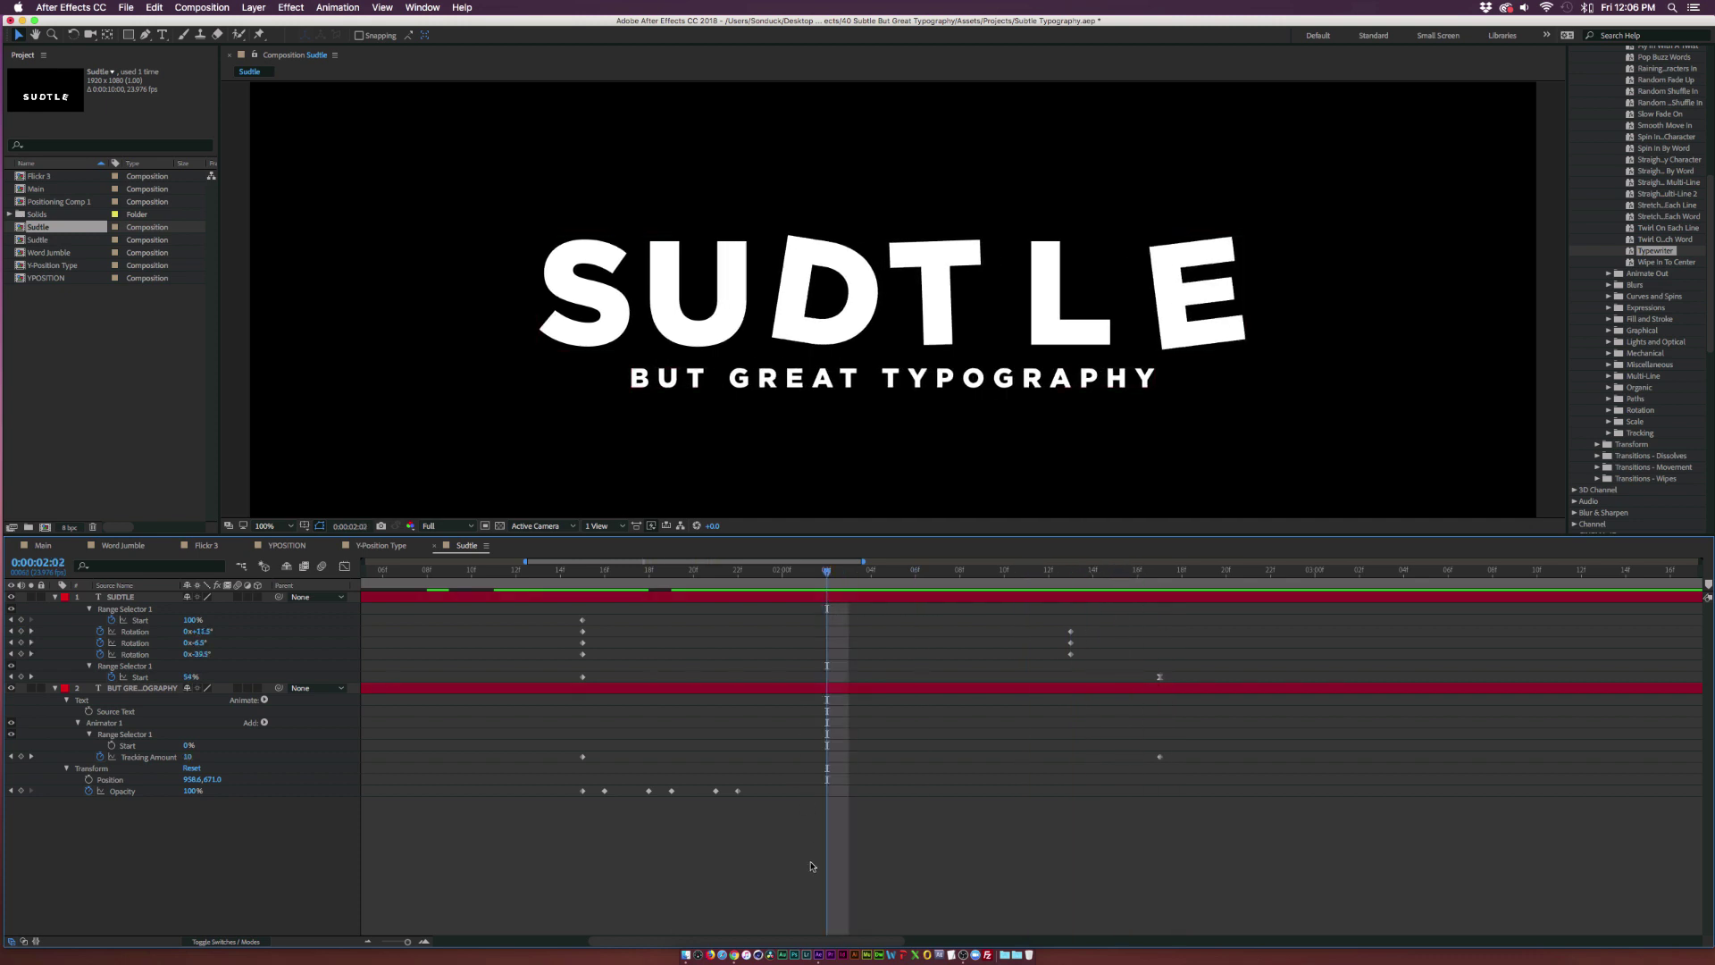
Pre-compose the SUDTLE title layer into SUDTLE Comp 1.
key(u)
click(150, 600)
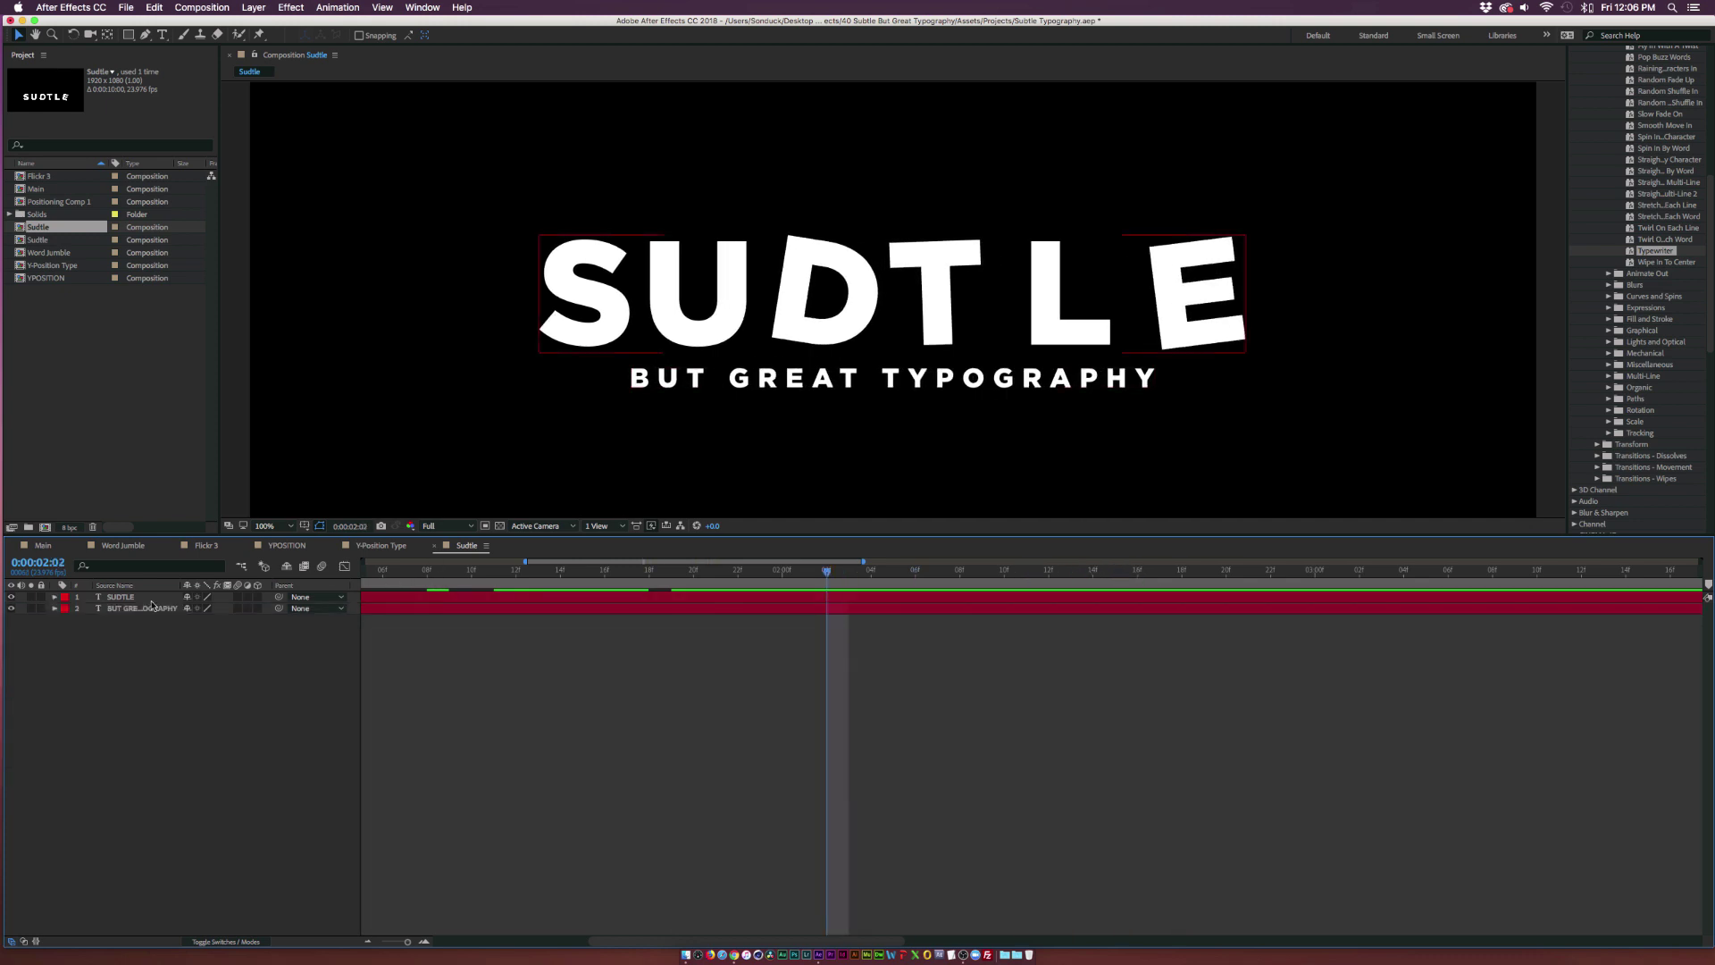
click(125, 597)
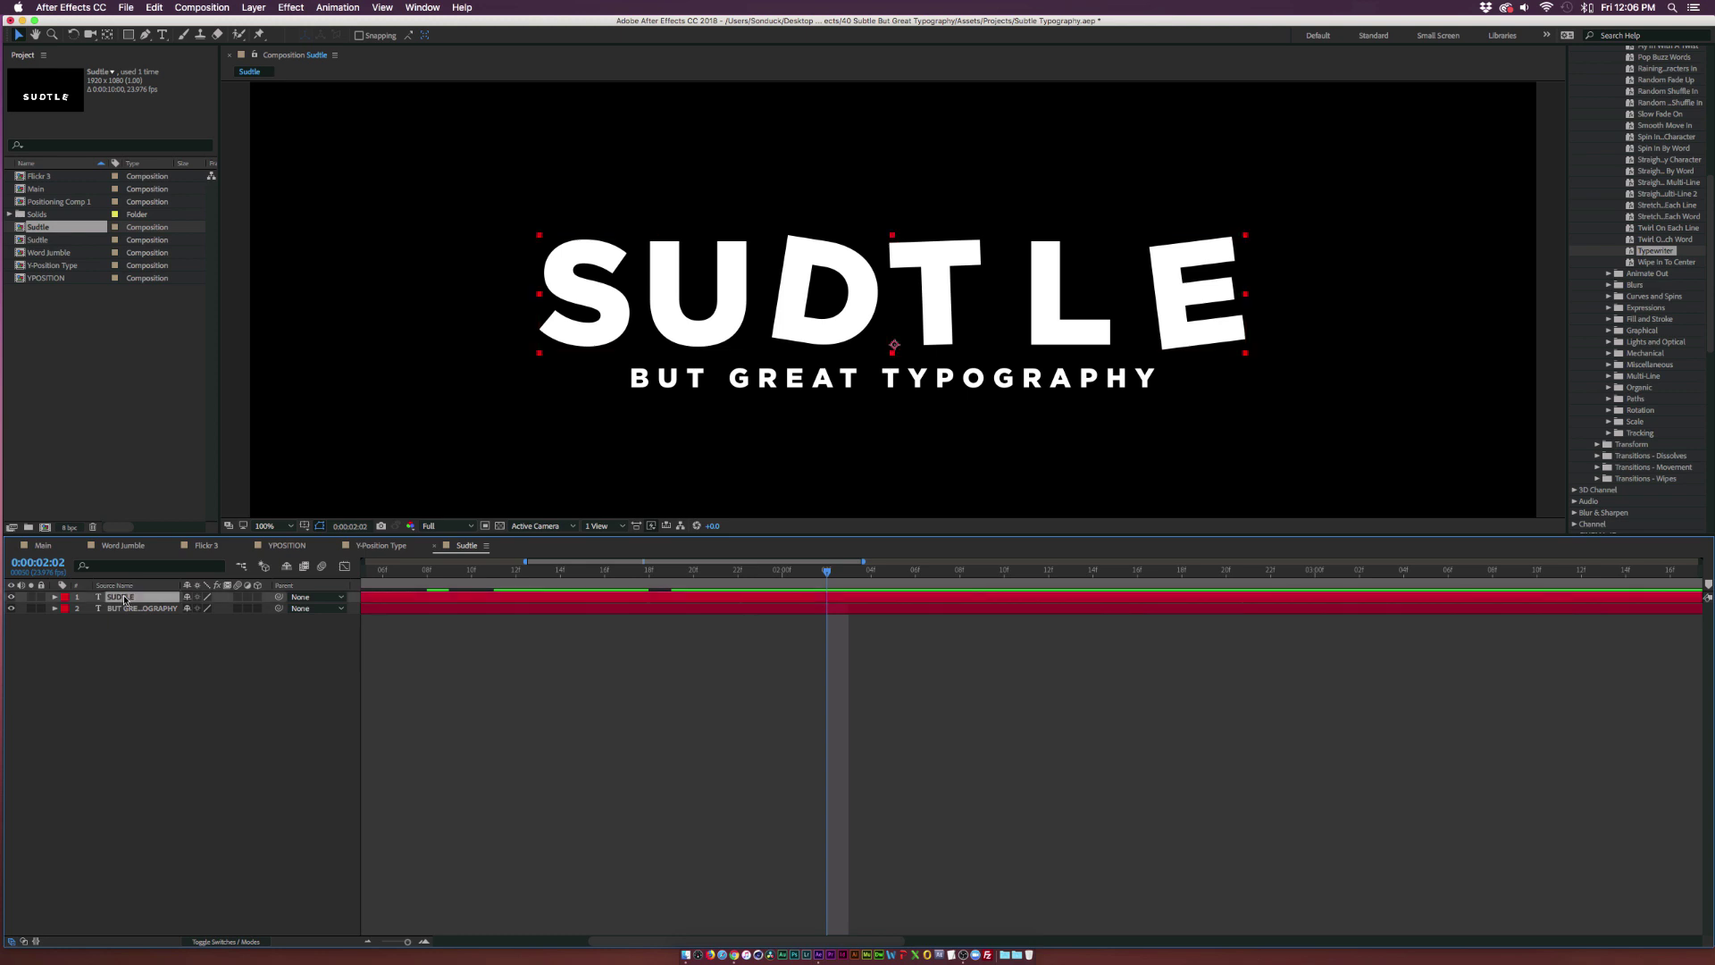
key(super+shift+c)
key(Return)
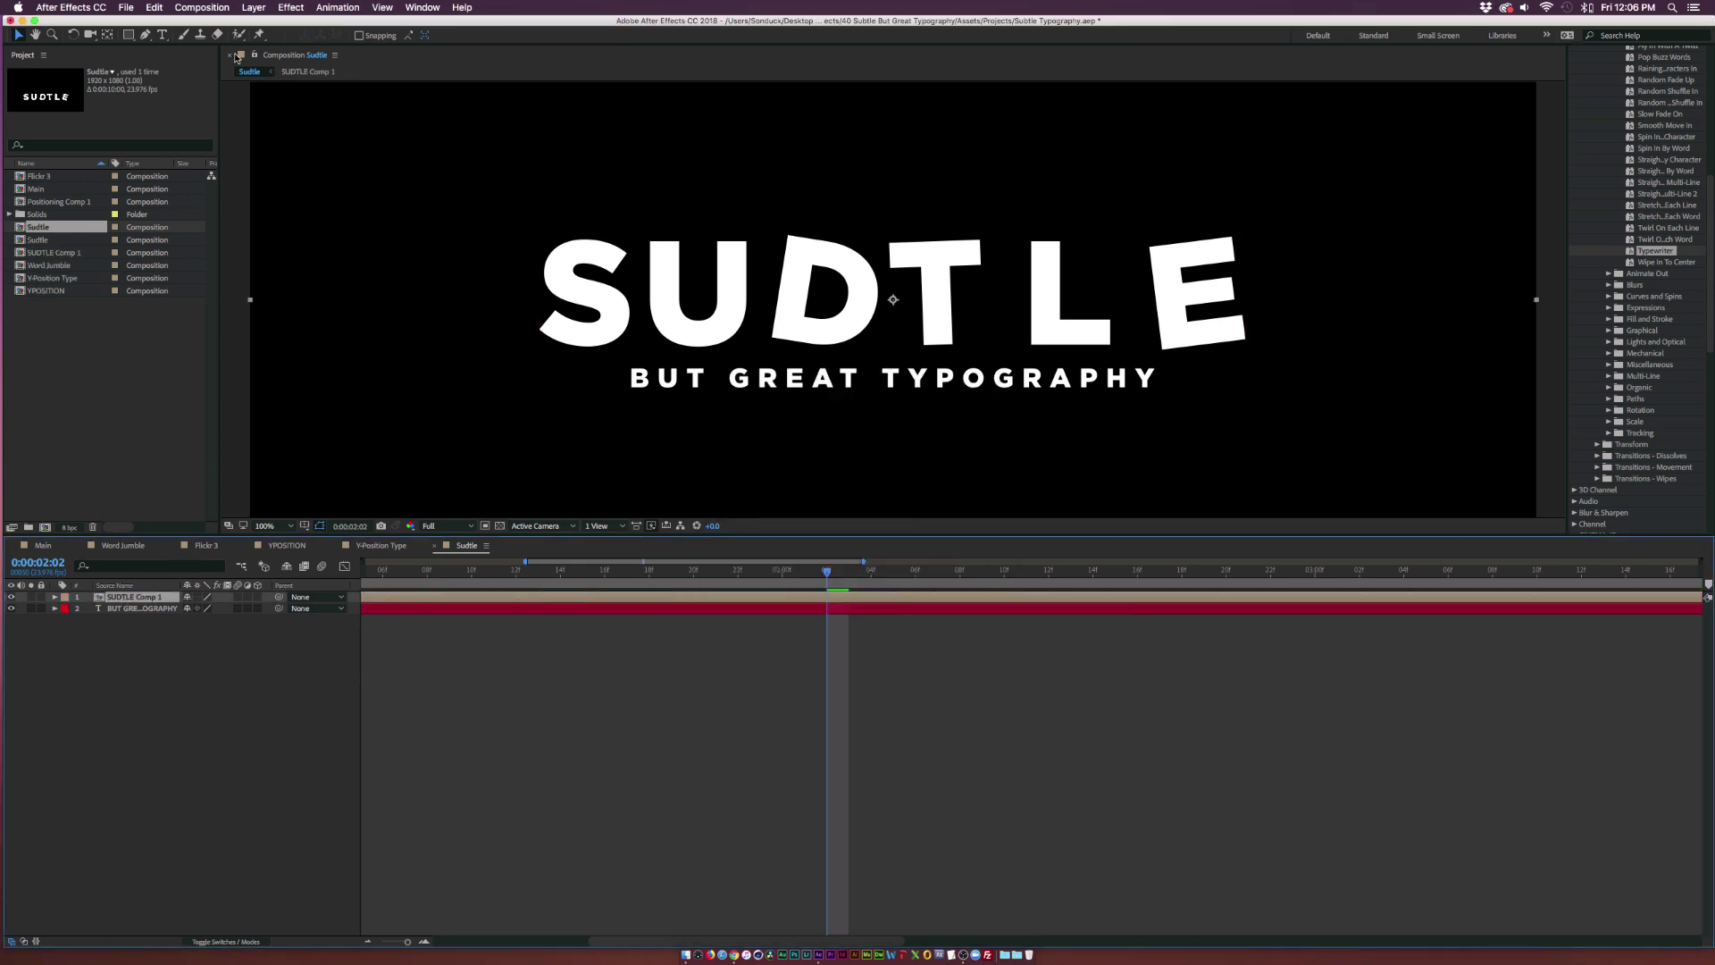
Draw a rectangular mask around the SUDTLE title and preview the animation.
click(129, 34)
drag(483, 386, 1313, 197)
key(space)
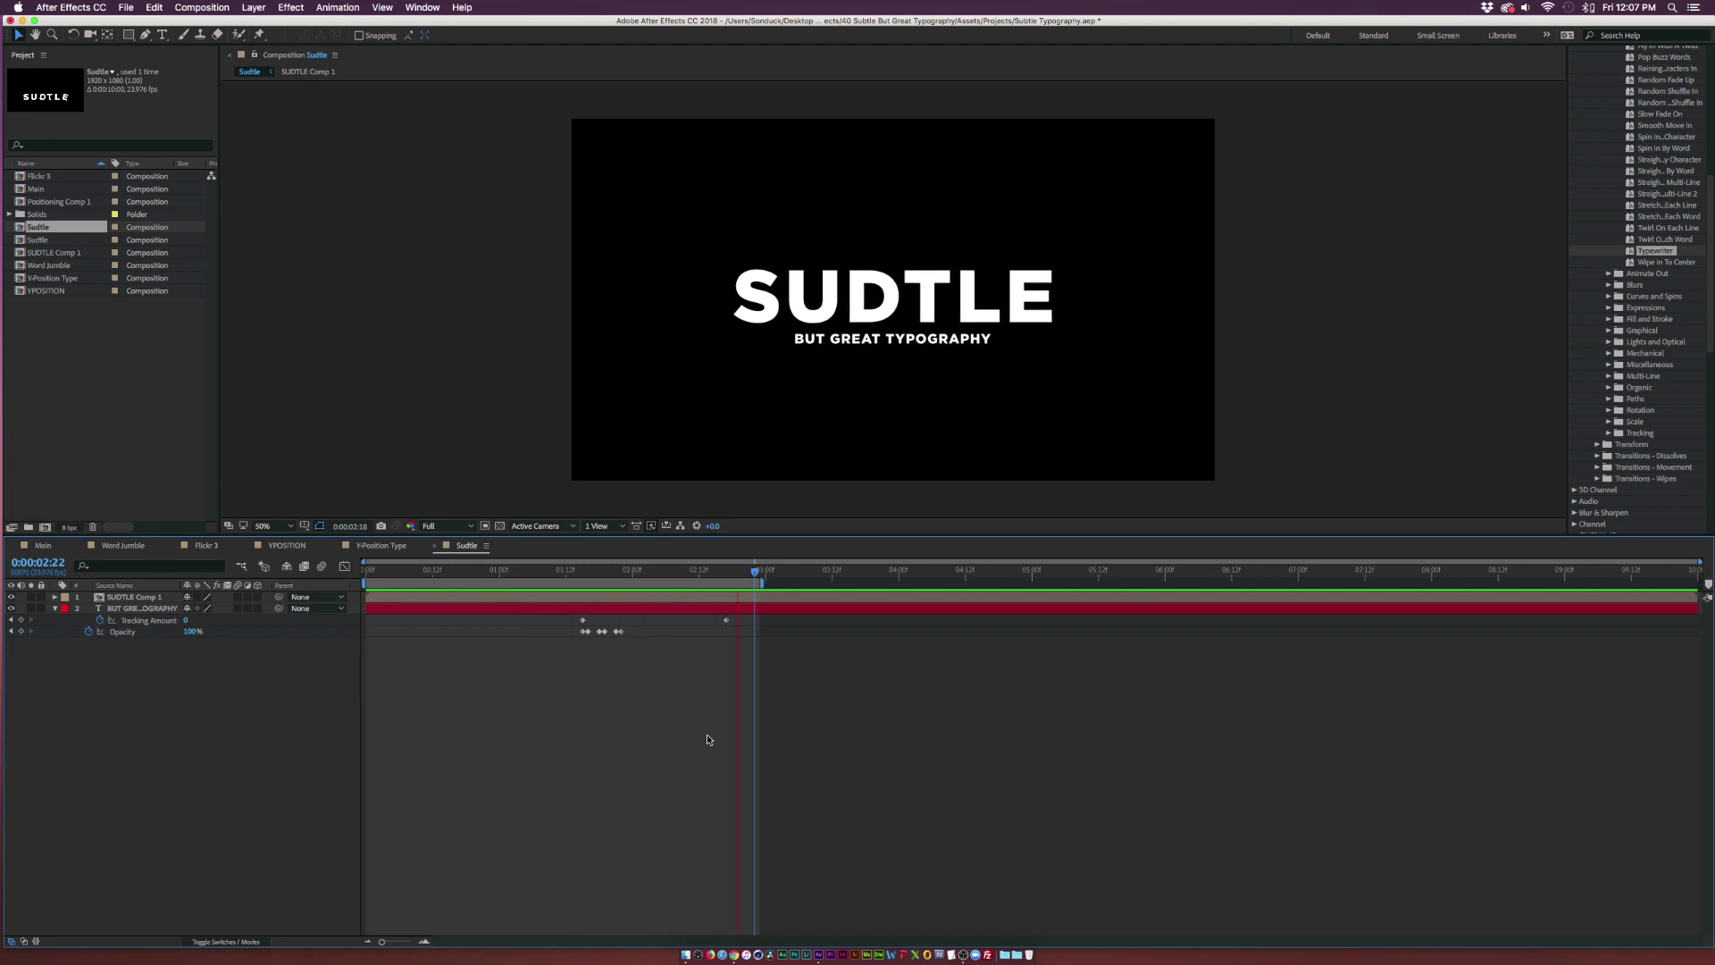
Enable motion blur on both title layers and the comp, then check the animation at 0:00:01:22.
key(space)
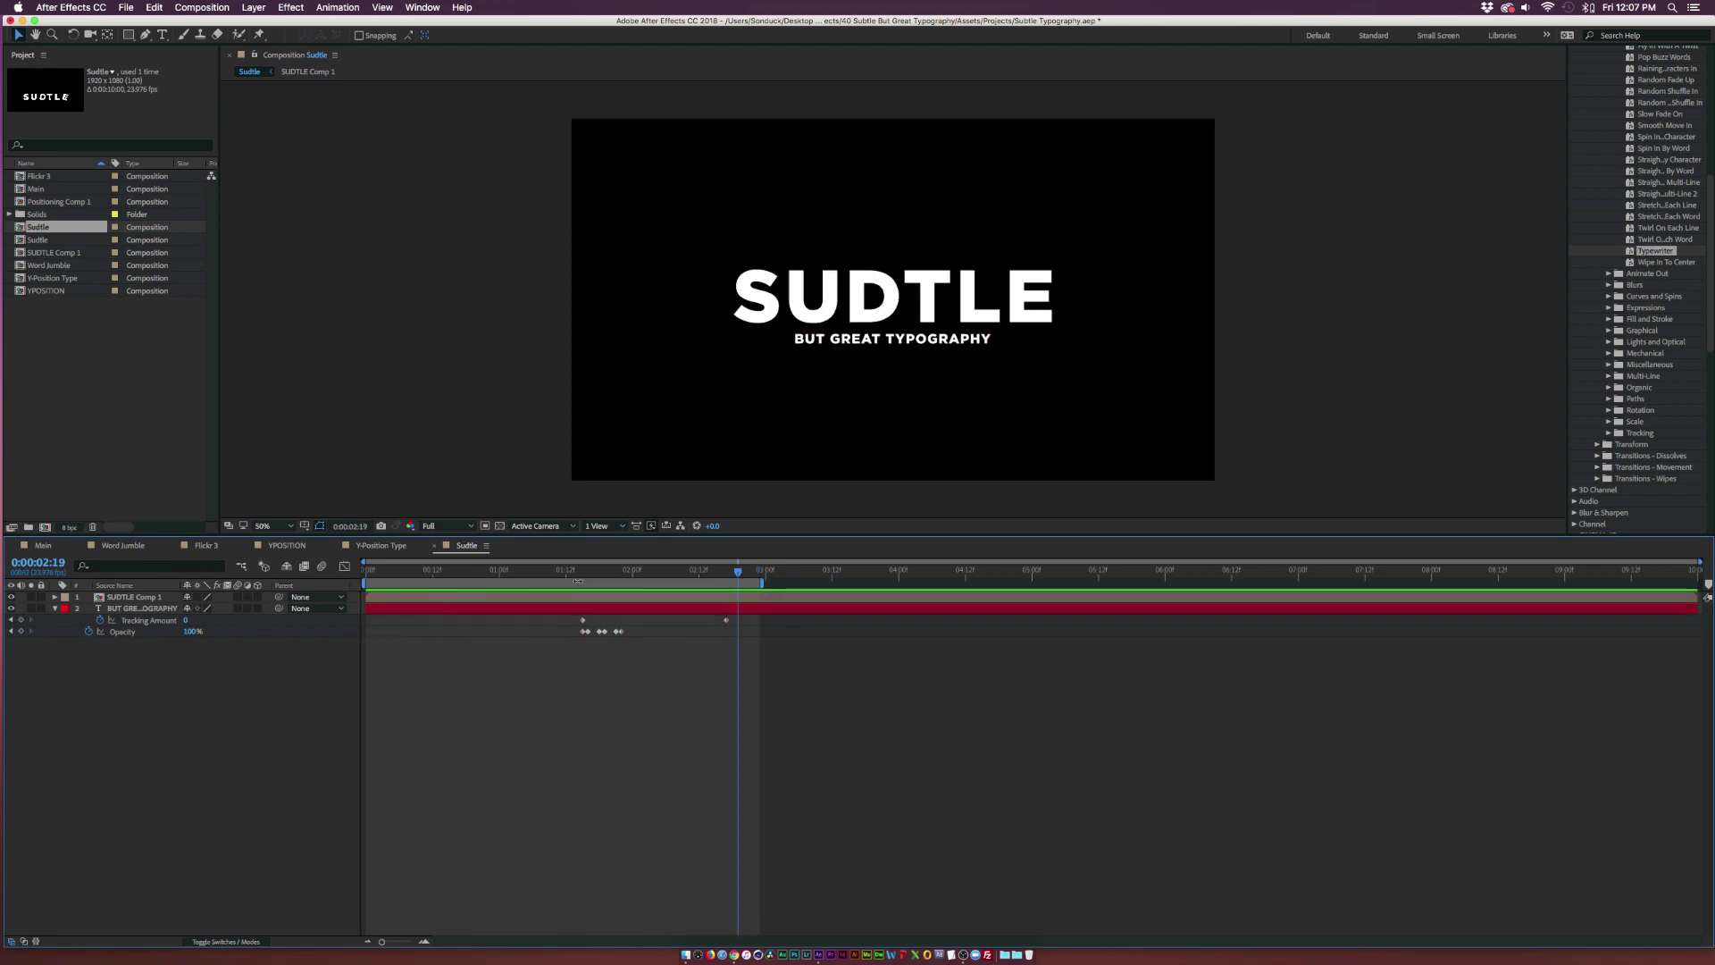
drag(237, 597, 238, 609)
click(322, 566)
drag(393, 574, 622, 585)
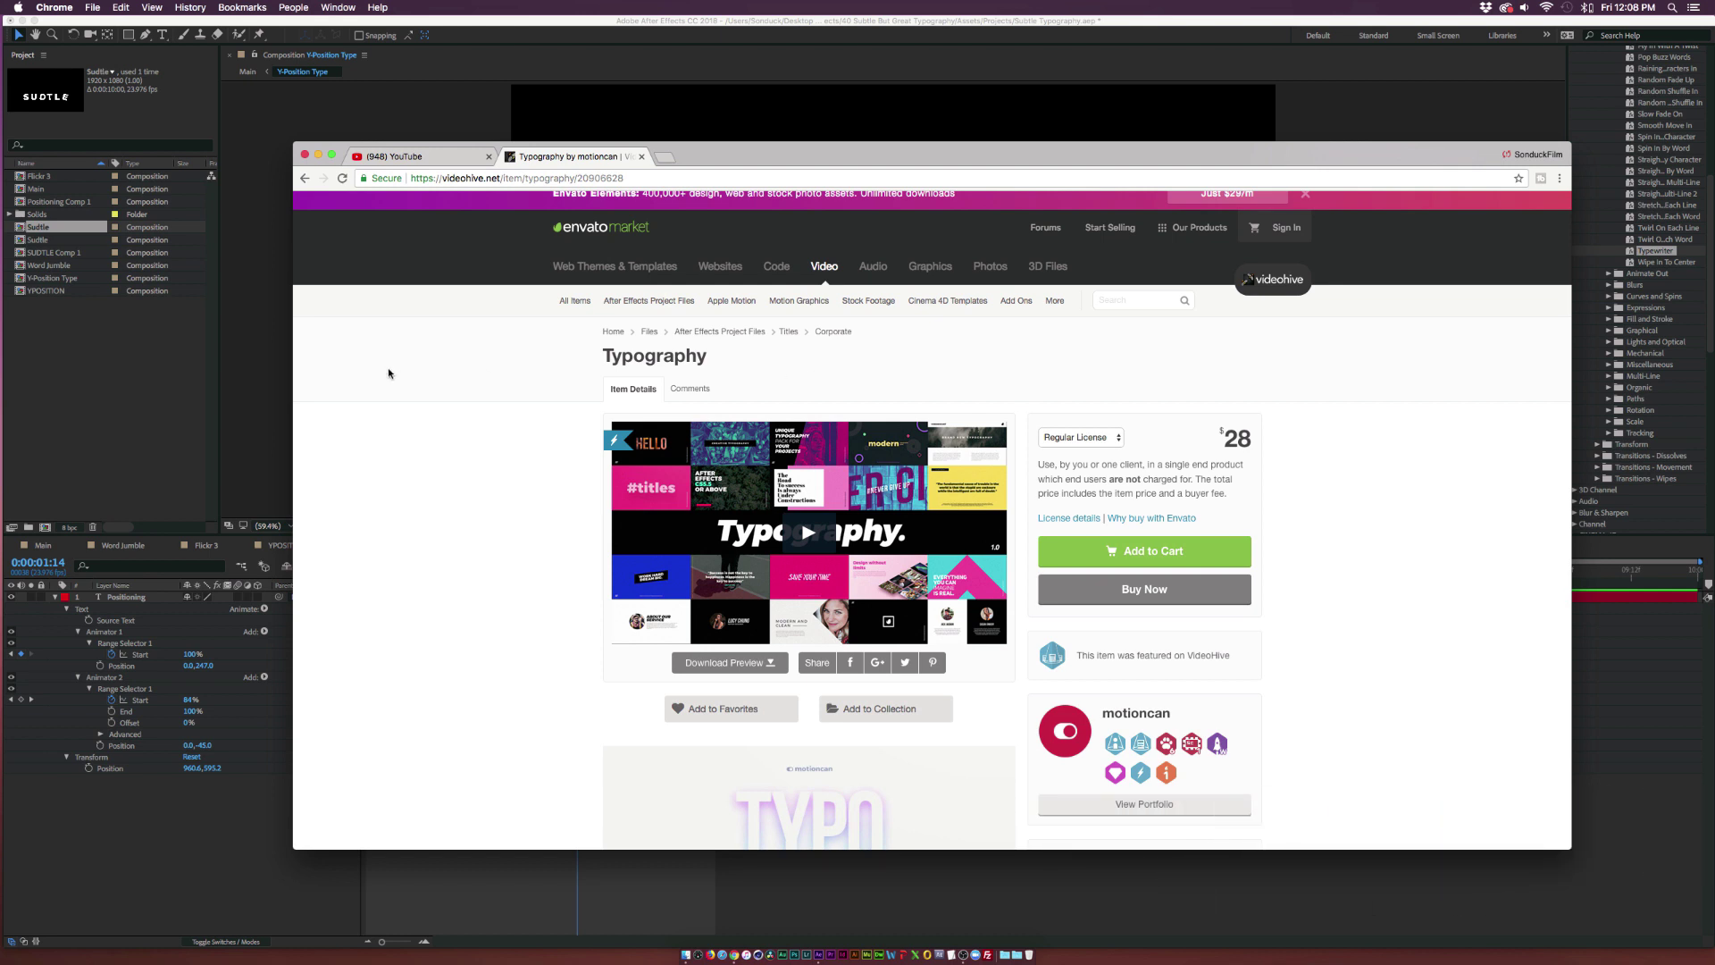
click(169, 401)
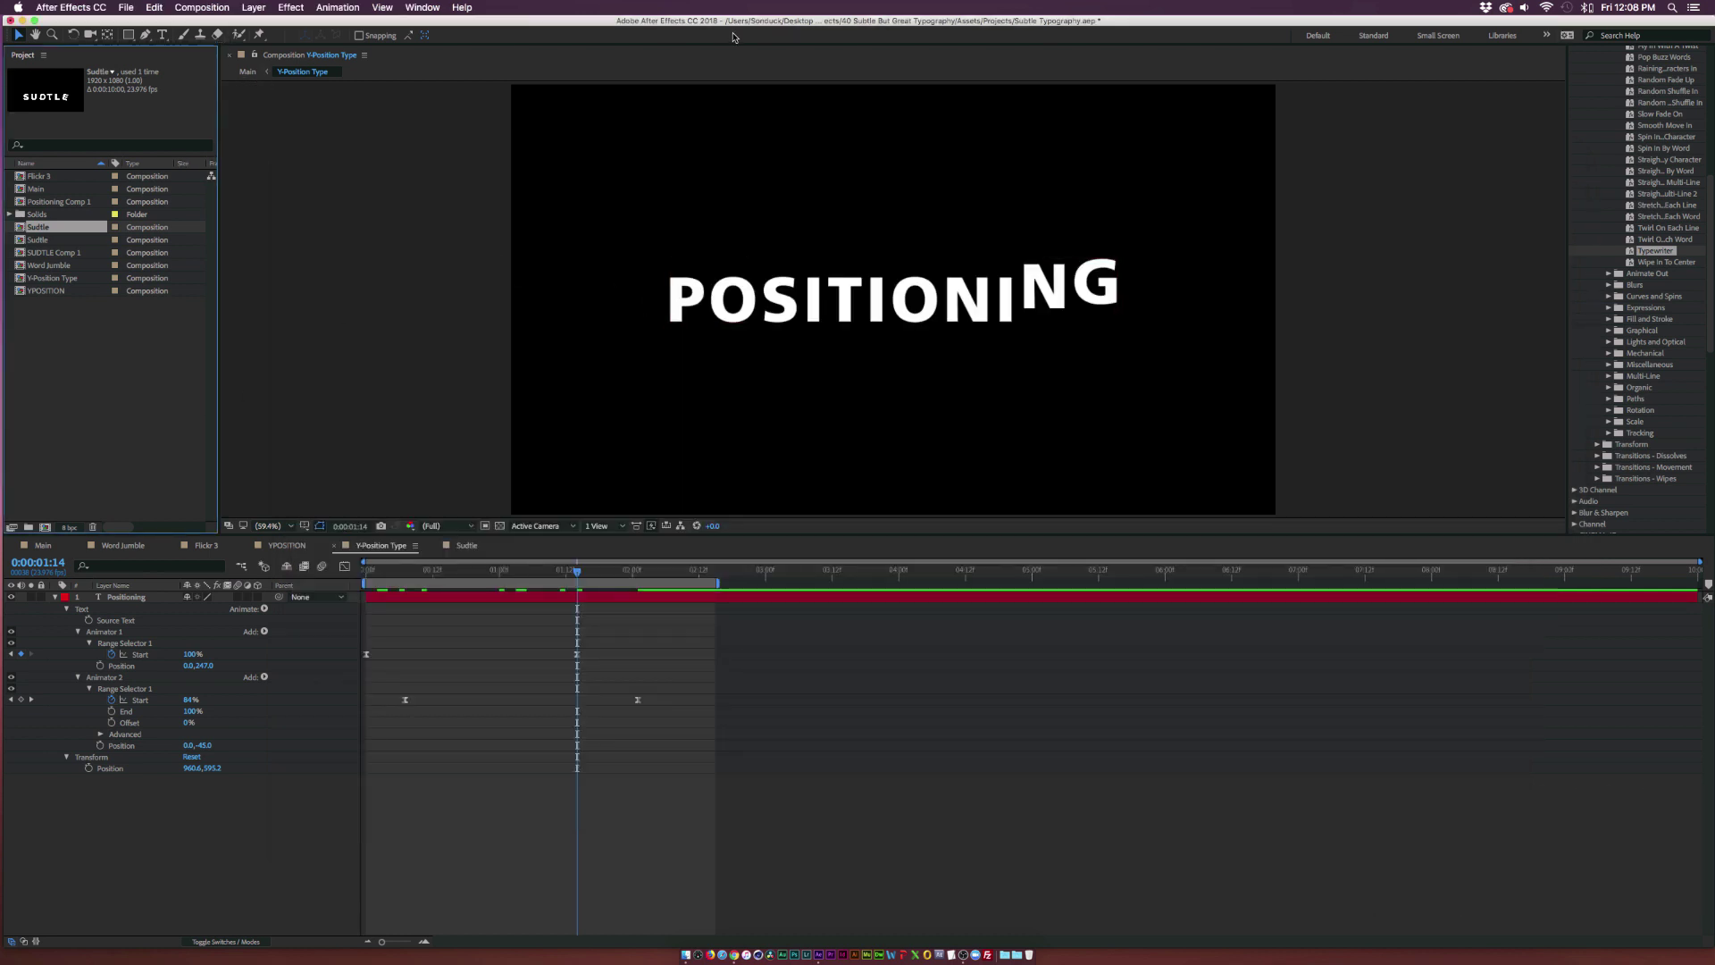